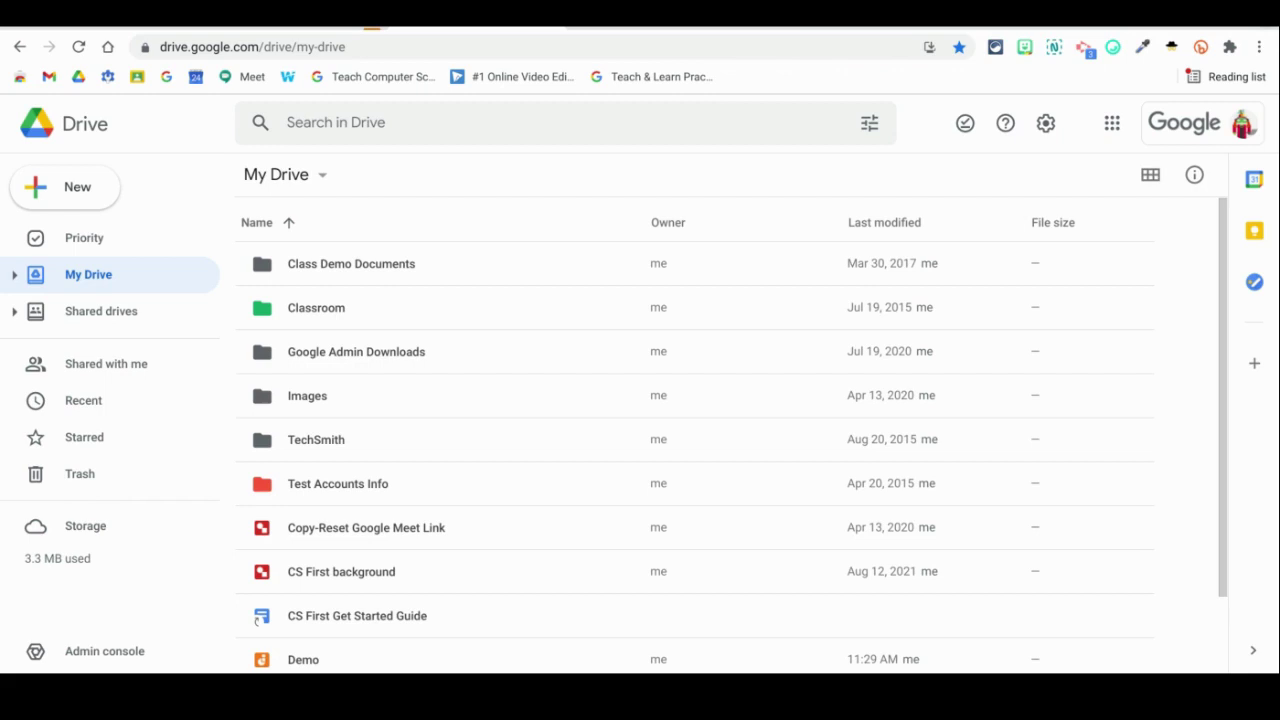
Find Google Jamboard among the file types that can be created, and switch to the open Demo jam in Jamboard
{"action": "left_click", "coordinate": [88, 200]}
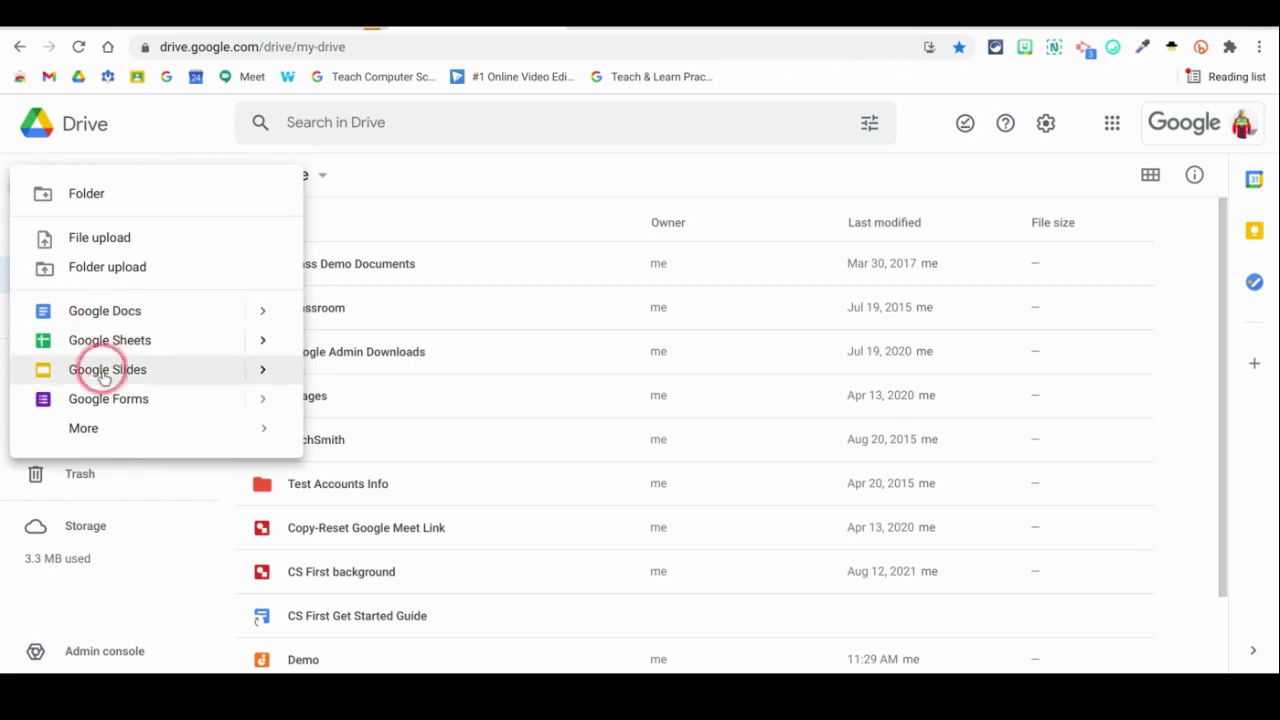
{"action": "mouse_move", "coordinate": [113, 434]}
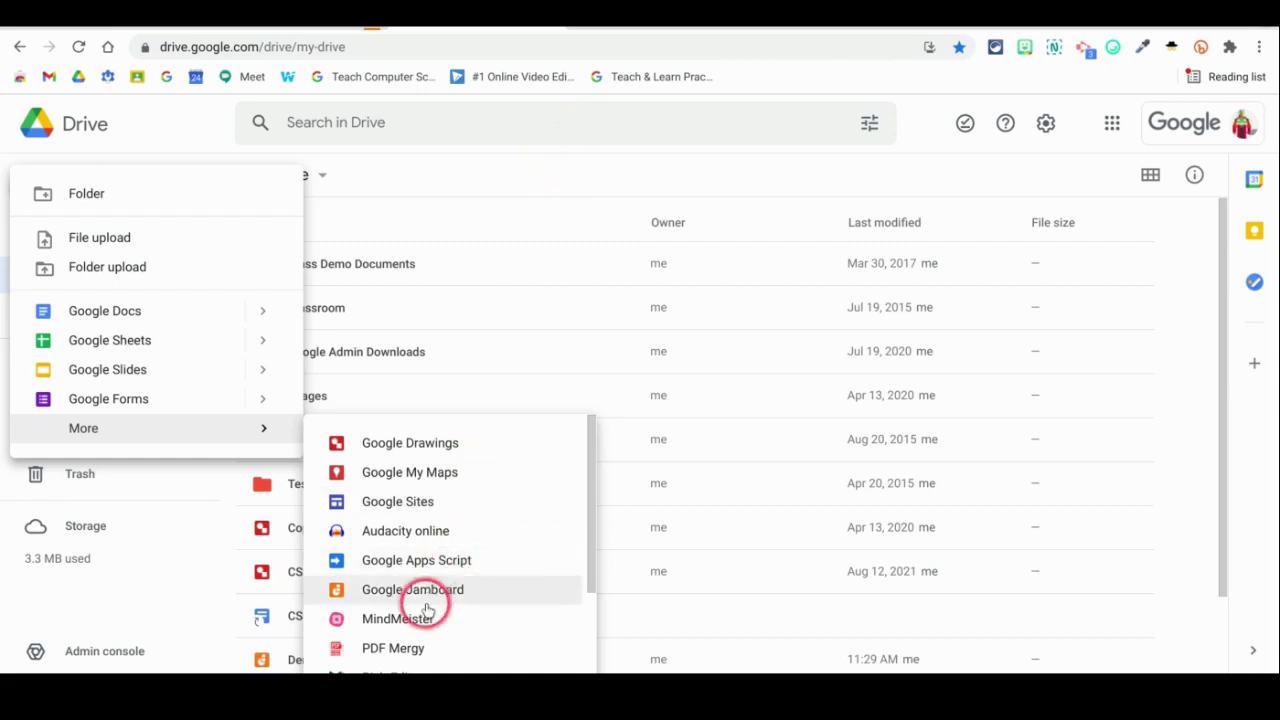
{"action": "left_click", "coordinate": [795, 10]}
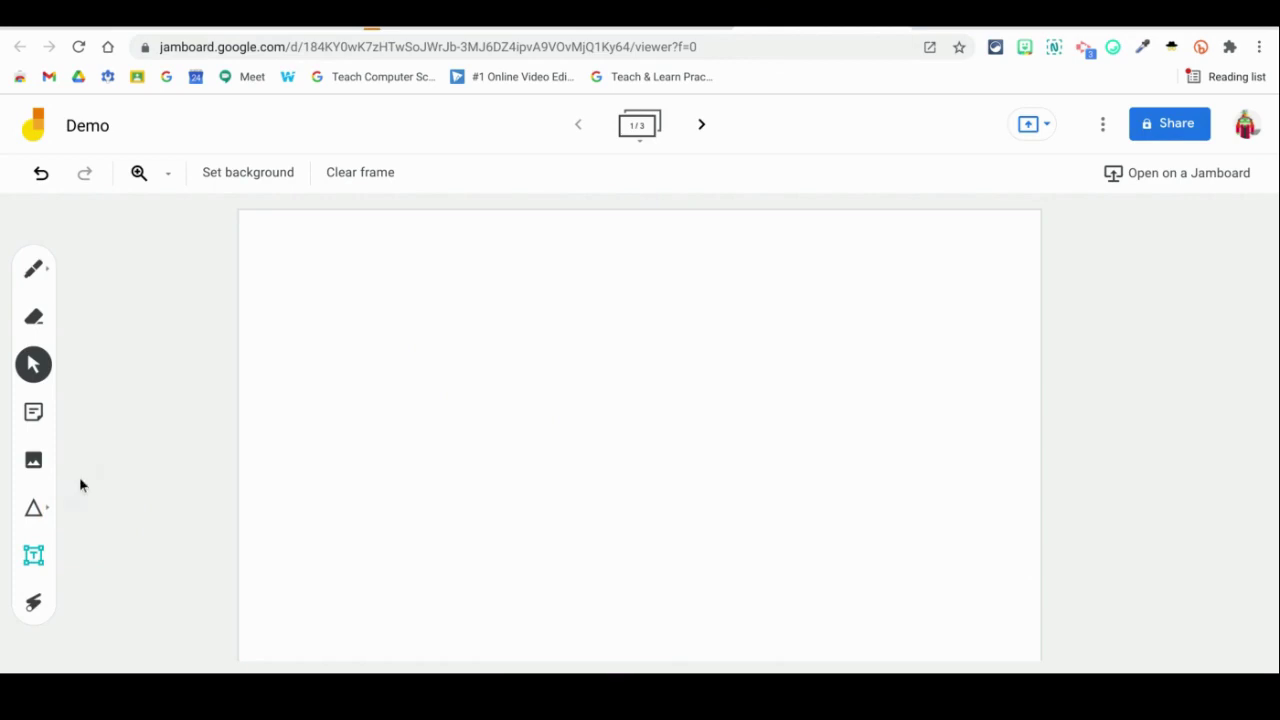
Rename the jam as Demo2
{"action": "left_click", "coordinate": [90, 130]}
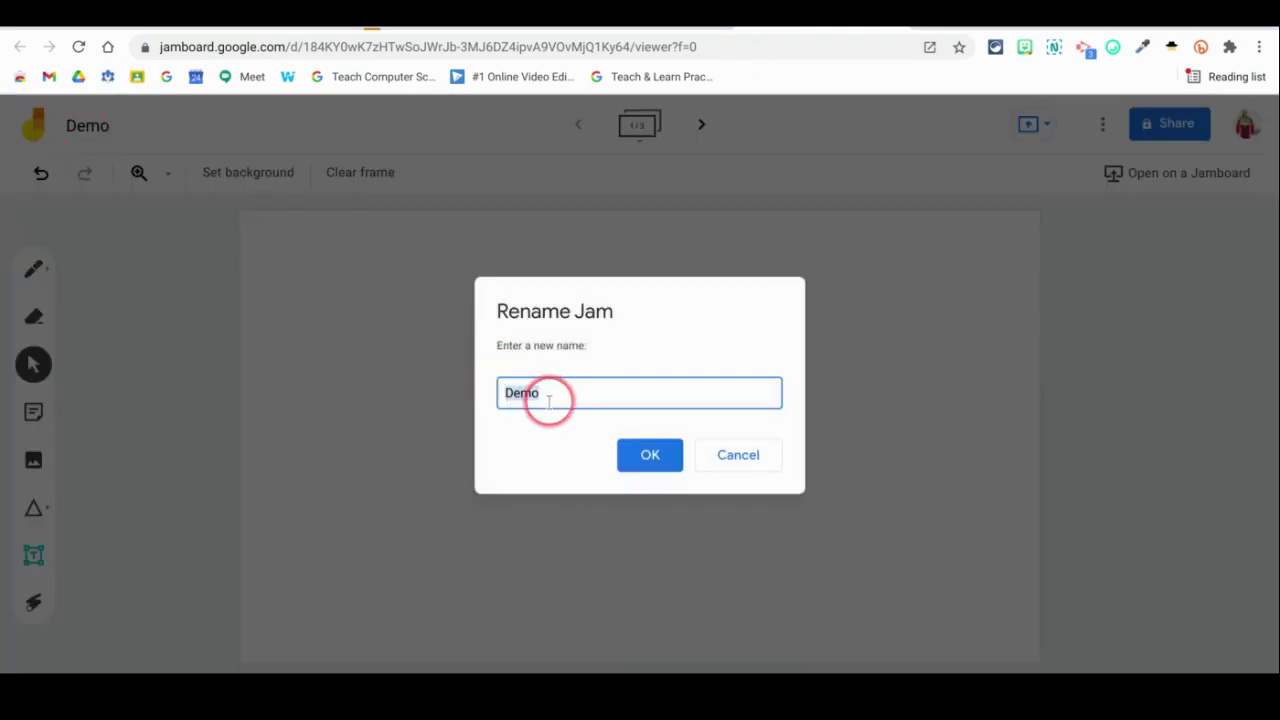
{"action": "key", "text": "Right"}
{"action": "type", "text": "2"}
{"action": "left_click", "coordinate": [600, 400]}
{"action": "left_click", "coordinate": [658, 462]}
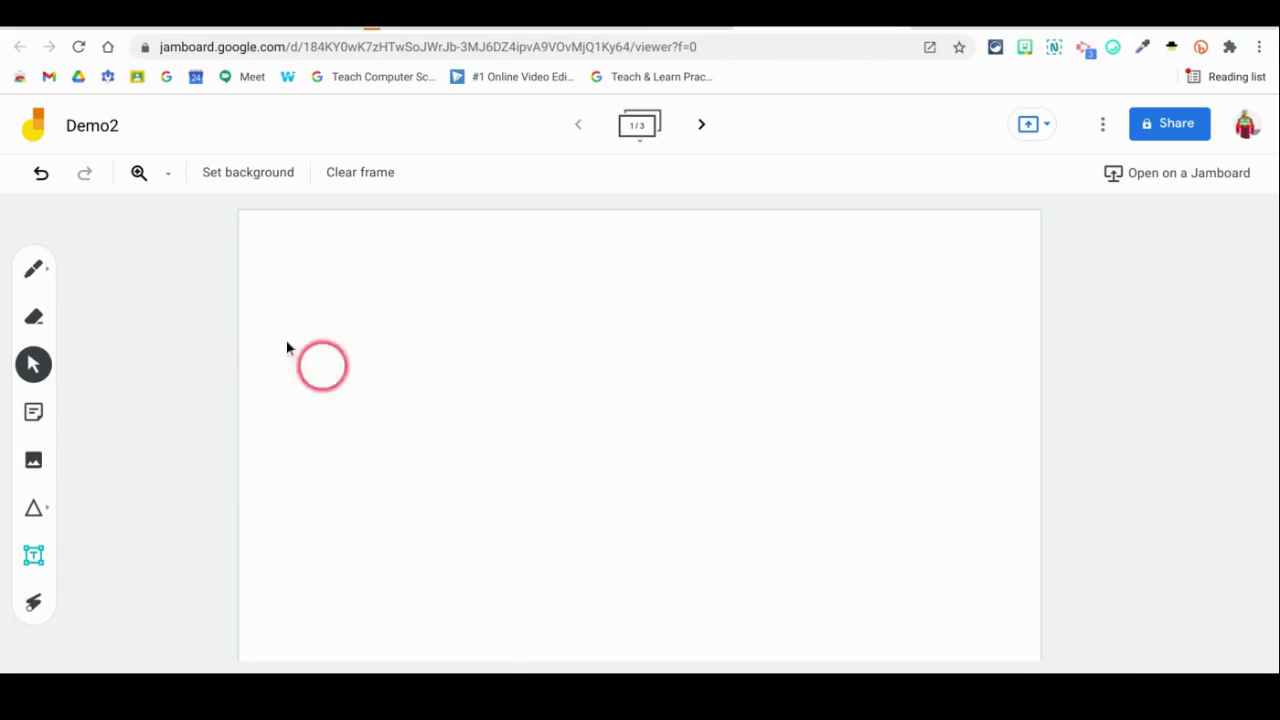
Handwrite a first name with the marker in teal in the upper-left area of the first frame
{"action": "left_click", "coordinate": [34, 270]}
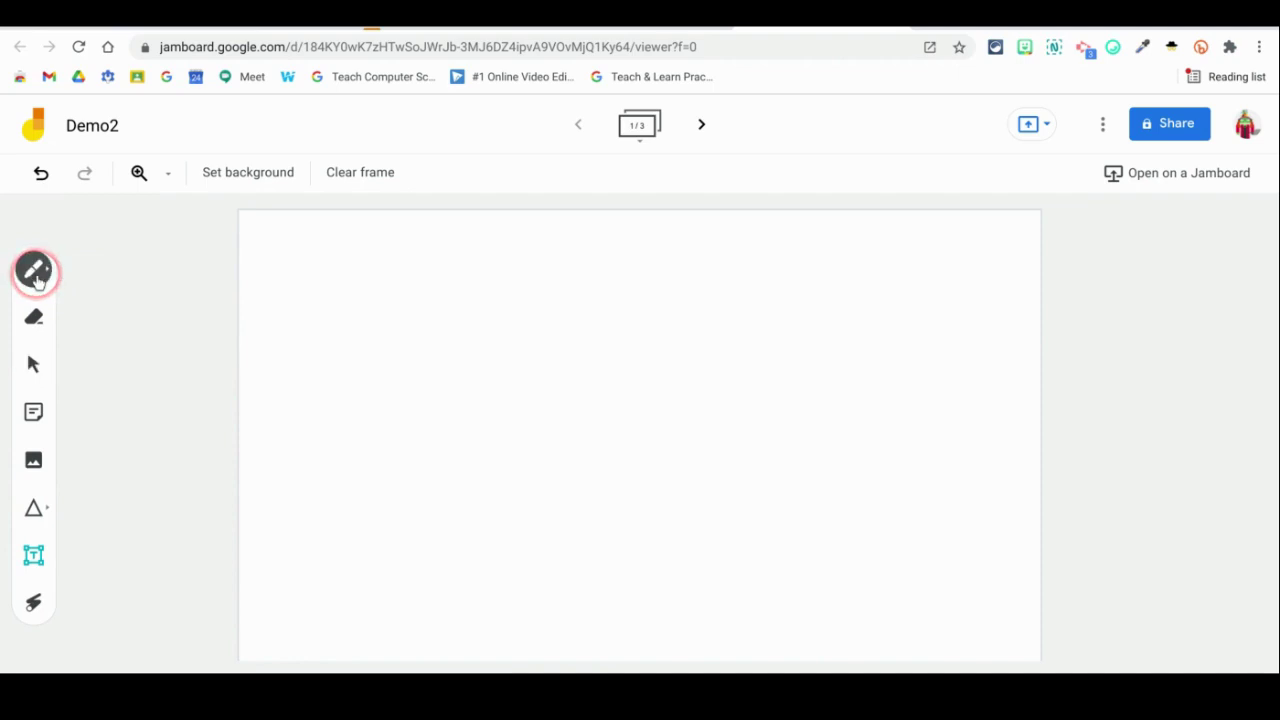
{"action": "left_click", "coordinate": [34, 270]}
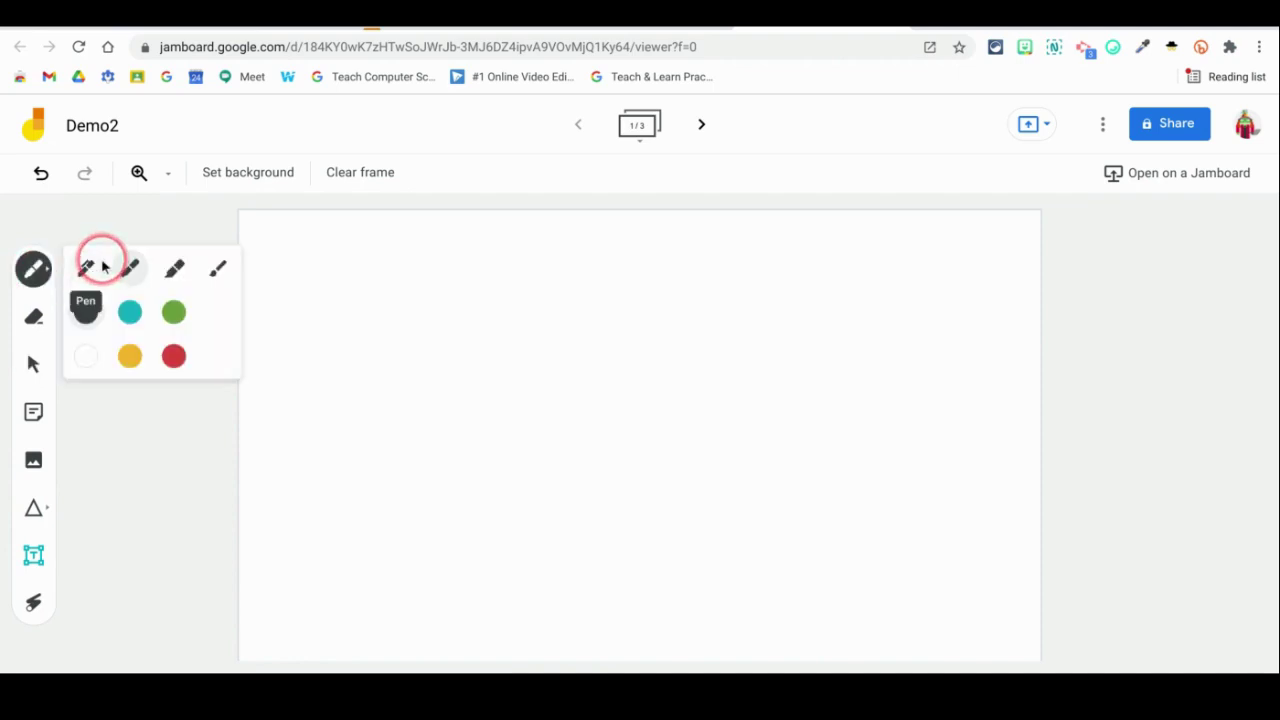
{"action": "left_click", "coordinate": [130, 312]}
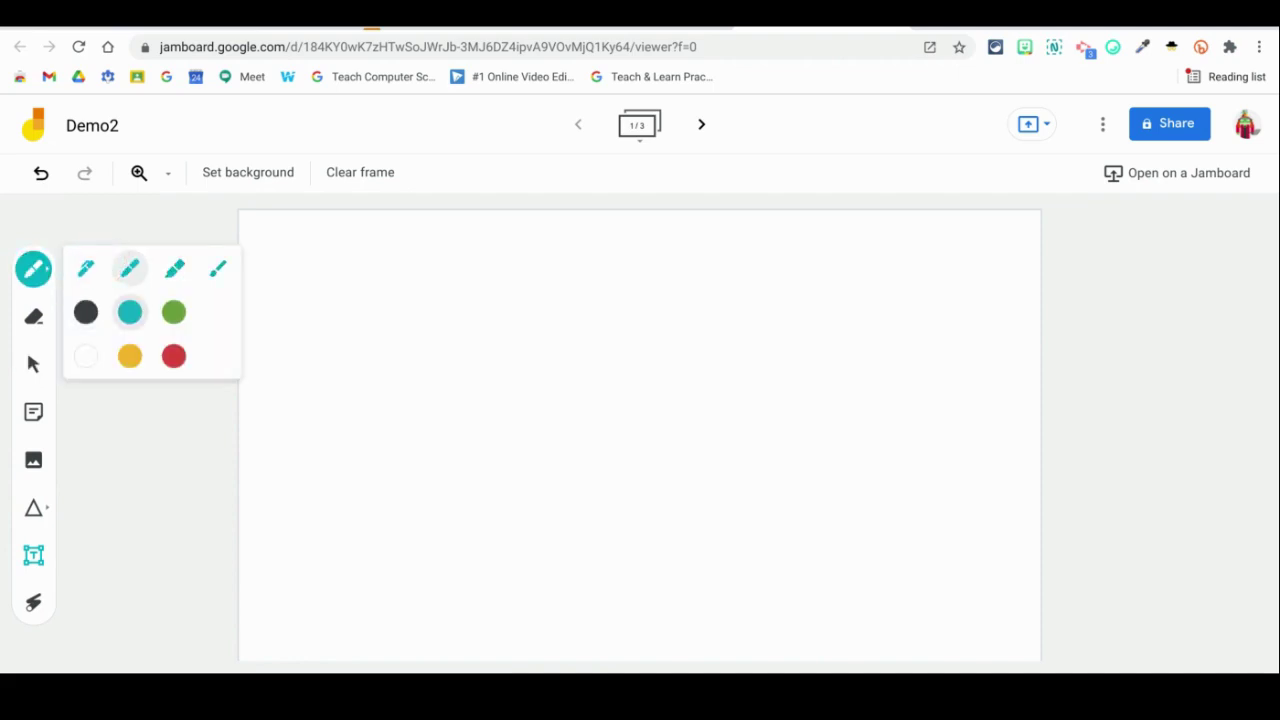
{"action": "left_click_drag", "start_coordinate": [380, 277], "coordinate": [353, 370]}
{"action": "mouse_move", "coordinate": [420, 268]}
{"action": "left_mouse_down"}
{"action": "mouse_move", "coordinate": [353, 316]}
{"action": "mouse_move", "coordinate": [385, 367]}
{"action": "left_mouse_up"}
{"action": "left_click_drag", "start_coordinate": [425, 324], "coordinate": [414, 366]}
{"action": "left_click", "coordinate": [445, 273]}
{"action": "mouse_move", "coordinate": [482, 310]}
{"action": "left_mouse_down"}
{"action": "mouse_move", "coordinate": [451, 363]}
{"action": "mouse_move", "coordinate": [537, 393]}
{"action": "left_mouse_up"}
Handwrite the same first name with the teal highlighter in the upper-right area of the frame
{"action": "left_click", "coordinate": [34, 269]}
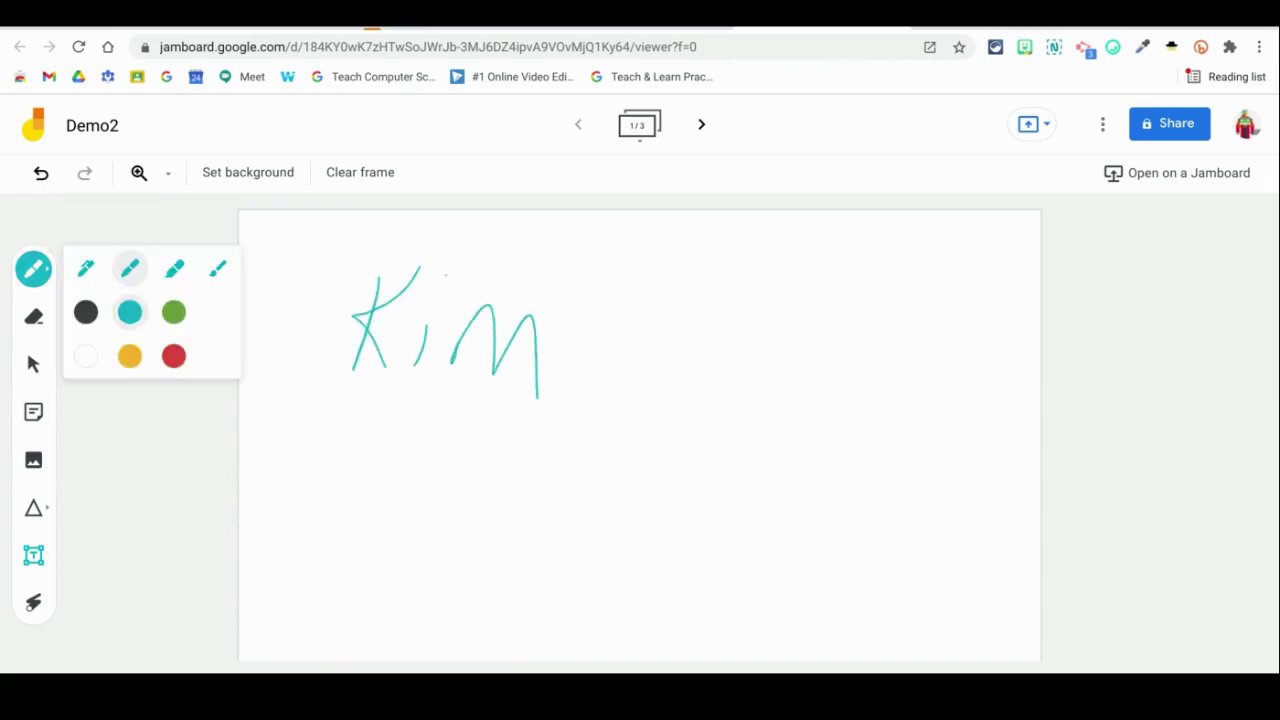
{"action": "left_click", "coordinate": [175, 268]}
{"action": "left_click_drag", "start_coordinate": [703, 258], "coordinate": [678, 350]}
{"action": "left_click_drag", "start_coordinate": [748, 270], "coordinate": [676, 296]}
{"action": "mouse_move", "coordinate": [700, 292]}
{"action": "left_mouse_down"}
{"action": "mouse_move", "coordinate": [742, 356]}
{"action": "mouse_move", "coordinate": [852, 324]}
{"action": "mouse_move", "coordinate": [876, 368]}
{"action": "left_mouse_up"}
{"action": "left_click", "coordinate": [799, 281]}
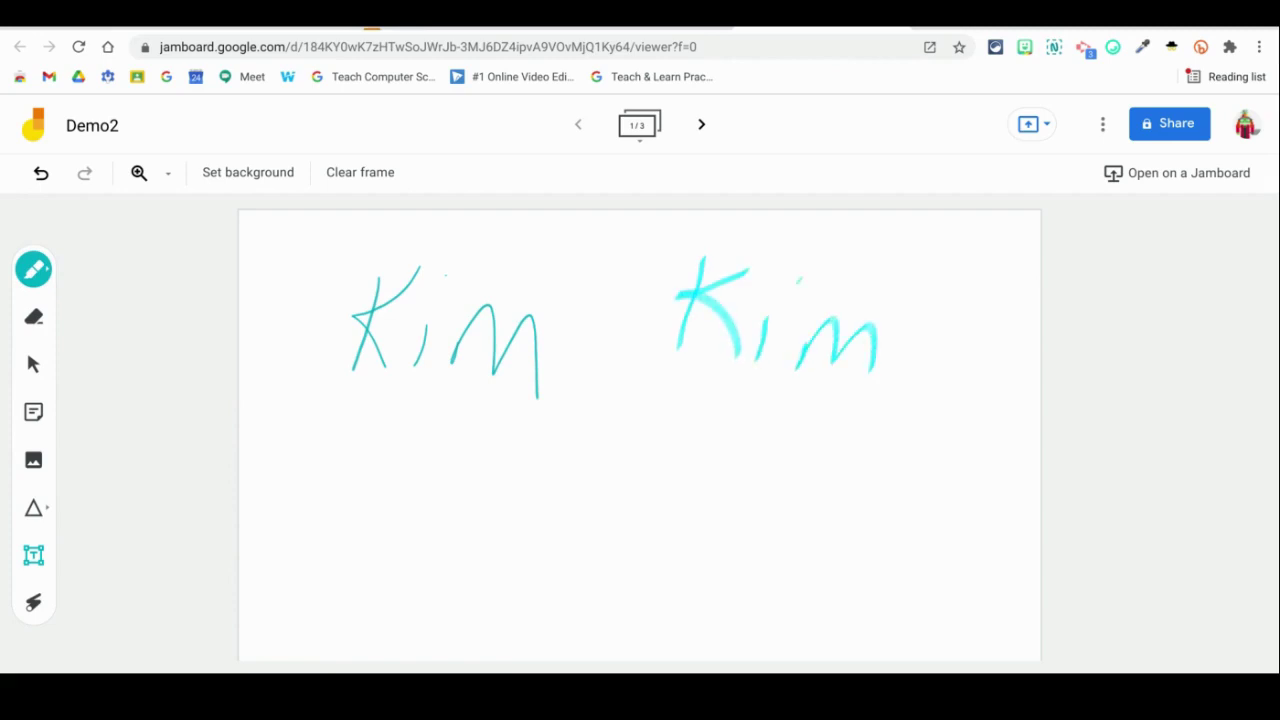
Change the highlighter colour to yellow and handwrite the first name in the lower middle of the frame
{"action": "left_click", "coordinate": [34, 269]}
{"action": "left_click", "coordinate": [130, 357]}
{"action": "left_click_drag", "start_coordinate": [576, 428], "coordinate": [570, 495]}
{"action": "mouse_move", "coordinate": [640, 400]}
{"action": "left_mouse_down"}
{"action": "mouse_move", "coordinate": [573, 462]}
{"action": "mouse_move", "coordinate": [640, 502]}
{"action": "left_mouse_up"}
{"action": "left_click_drag", "start_coordinate": [673, 467], "coordinate": [661, 513]}
{"action": "mouse_move", "coordinate": [704, 518]}
{"action": "left_mouse_down"}
{"action": "mouse_move", "coordinate": [716, 492]}
{"action": "mouse_move", "coordinate": [788, 490]}
{"action": "mouse_move", "coordinate": [790, 530]}
{"action": "left_mouse_up"}
Paint red brush strokes across all three handwritten names, plus a short separate stroke below the first one
{"action": "left_click", "coordinate": [34, 269]}
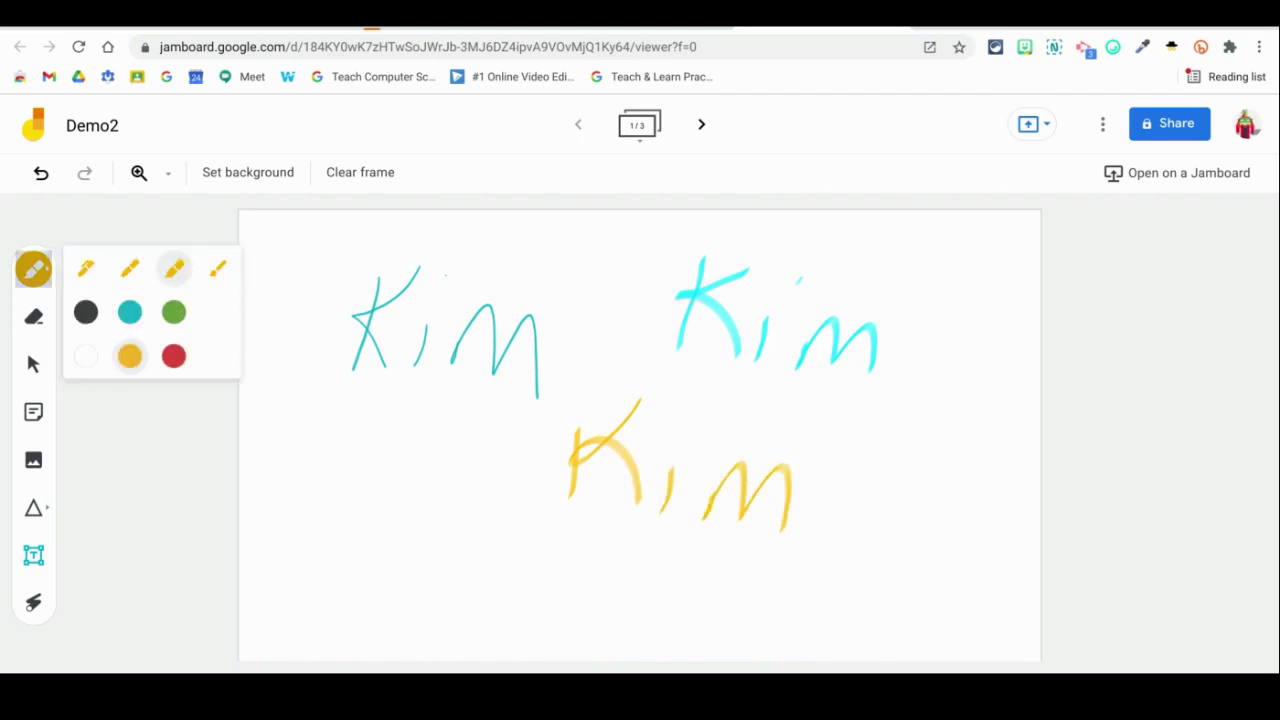
{"action": "left_click", "coordinate": [218, 268]}
{"action": "left_click", "coordinate": [173, 356]}
{"action": "mouse_move", "coordinate": [420, 285]}
{"action": "left_mouse_down"}
{"action": "mouse_move", "coordinate": [330, 390]}
{"action": "mouse_move", "coordinate": [448, 288]}
{"action": "mouse_move", "coordinate": [410, 460]}
{"action": "left_mouse_up"}
{"action": "left_click_drag", "start_coordinate": [465, 380], "coordinate": [535, 308]}
{"action": "left_click_drag", "start_coordinate": [520, 402], "coordinate": [566, 320]}
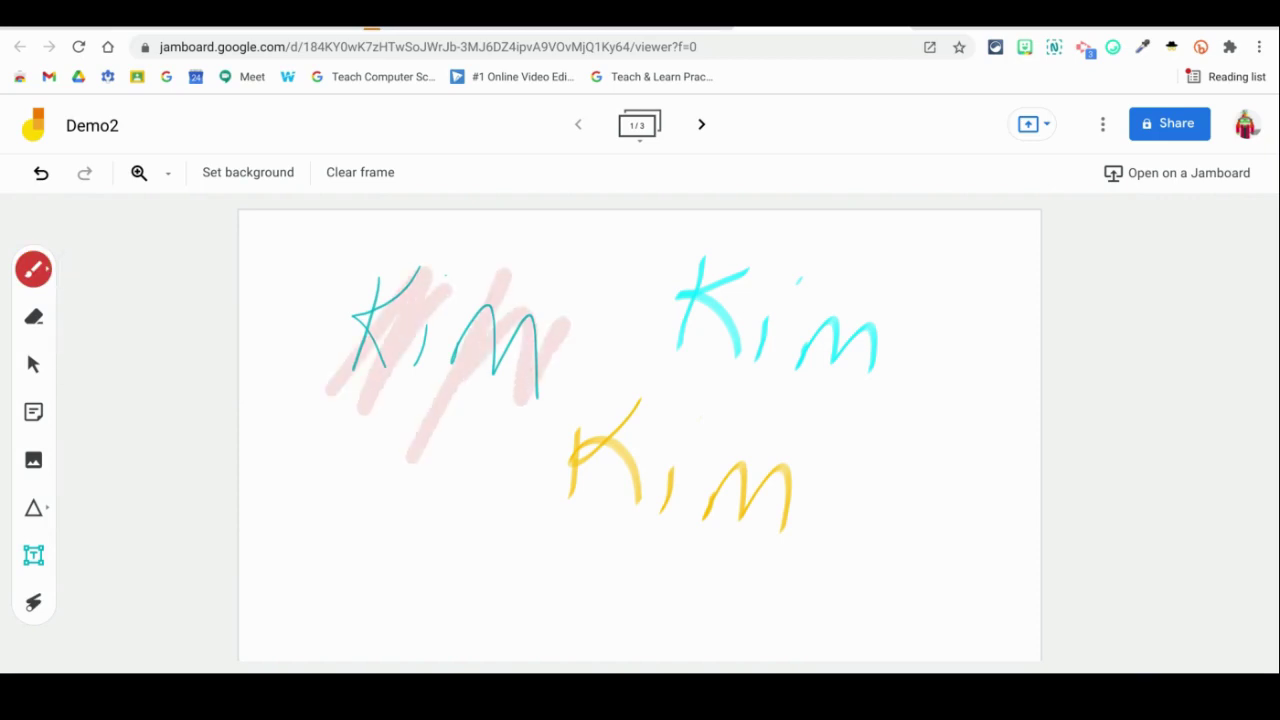
{"action": "mouse_move", "coordinate": [716, 275]}
{"action": "left_mouse_down"}
{"action": "mouse_move", "coordinate": [762, 268]}
{"action": "mouse_move", "coordinate": [904, 345]}
{"action": "left_mouse_up"}
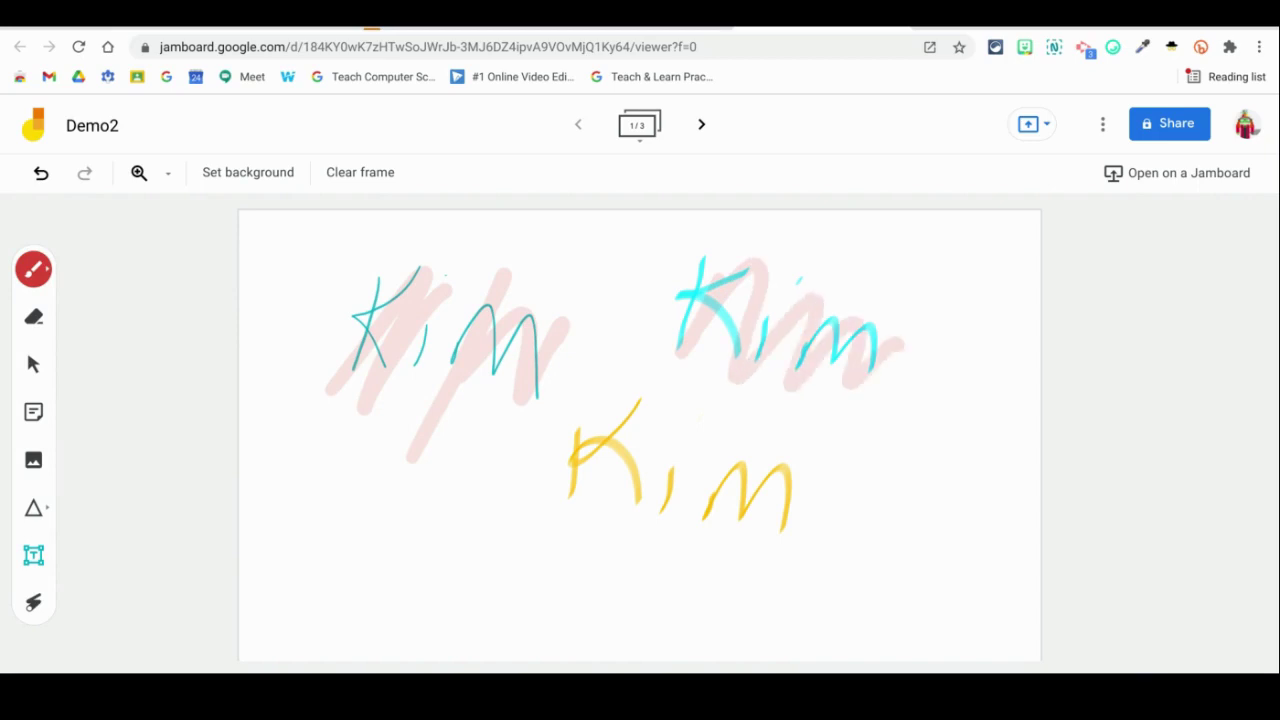
{"action": "left_click_drag", "start_coordinate": [560, 460], "coordinate": [752, 442]}
{"action": "left_click_drag", "start_coordinate": [396, 497], "coordinate": [467, 545]}
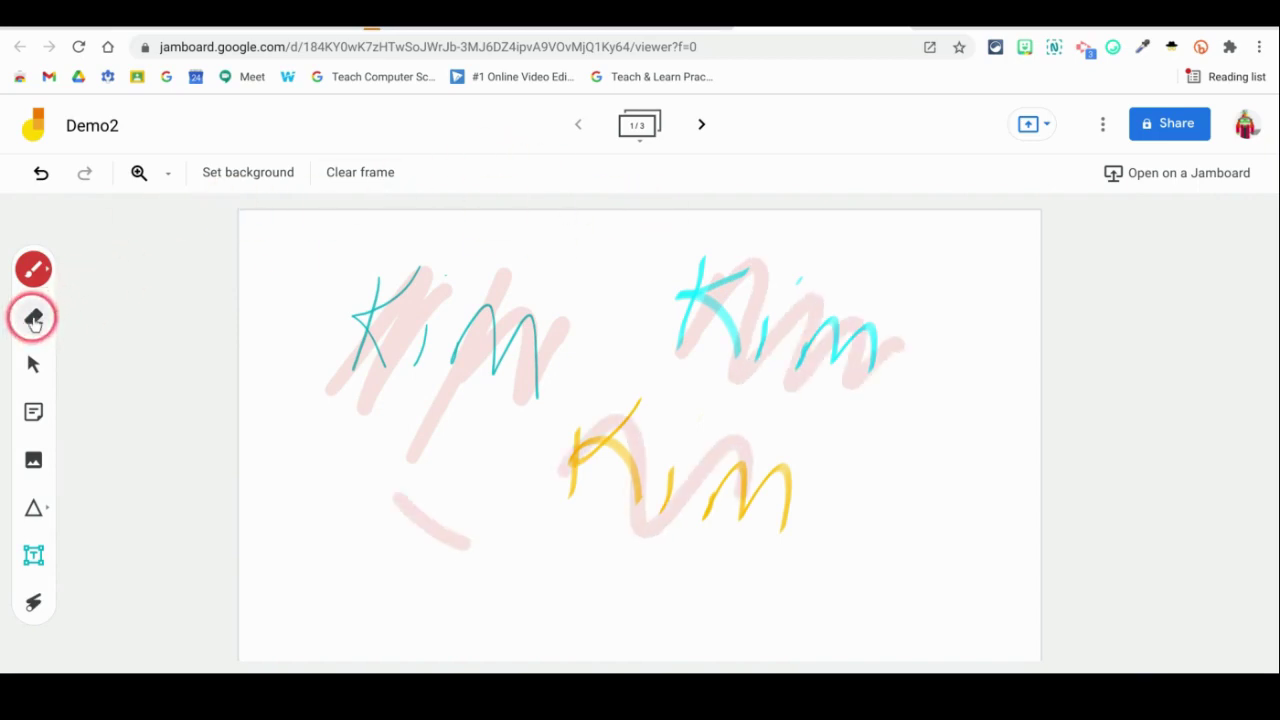
Erase the short separate brush stroke and the long brush tail hanging below the first handwritten name
{"action": "left_click", "coordinate": [34, 319]}
{"action": "mouse_move", "coordinate": [396, 513]}
{"action": "left_mouse_down"}
{"action": "mouse_move", "coordinate": [408, 500]}
{"action": "mouse_move", "coordinate": [360, 484]}
{"action": "mouse_move", "coordinate": [451, 549]}
{"action": "mouse_move", "coordinate": [377, 505]}
{"action": "left_mouse_up"}
{"action": "mouse_move", "coordinate": [357, 506]}
{"action": "left_mouse_down"}
{"action": "mouse_move", "coordinate": [386, 494]}
{"action": "mouse_move", "coordinate": [477, 526]}
{"action": "mouse_move", "coordinate": [443, 537]}
{"action": "mouse_move", "coordinate": [396, 524]}
{"action": "mouse_move", "coordinate": [429, 526]}
{"action": "mouse_move", "coordinate": [443, 477]}
{"action": "mouse_move", "coordinate": [410, 473]}
{"action": "mouse_move", "coordinate": [443, 386]}
{"action": "mouse_move", "coordinate": [440, 430]}
{"action": "left_mouse_up"}
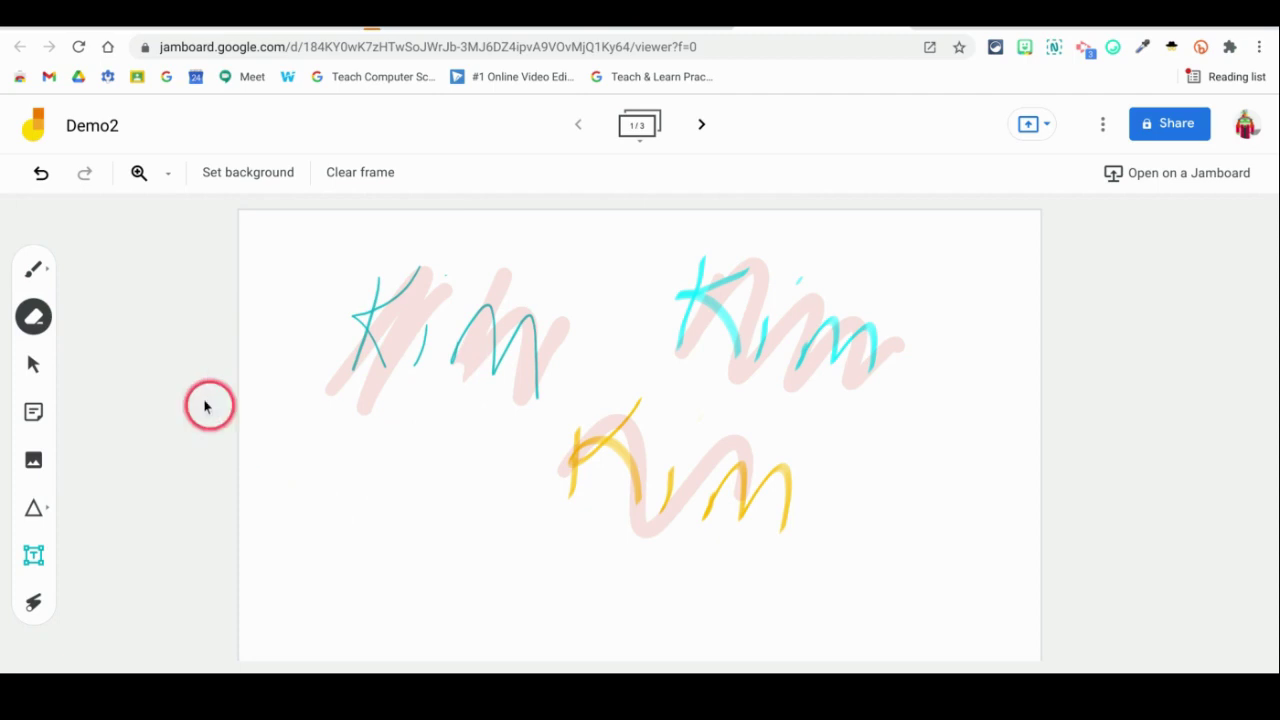
Go to the second frame and move the tilted orange Hello note slightly up and to the right
{"action": "left_click", "coordinate": [34, 366]}
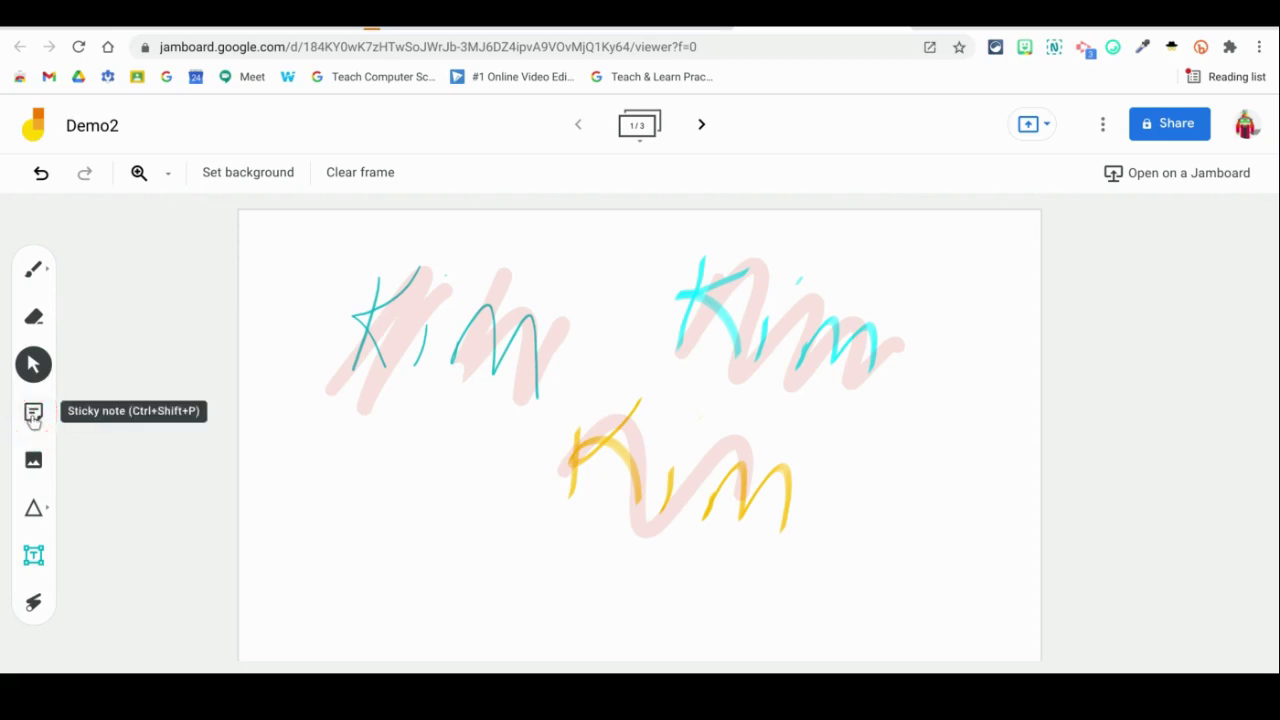
{"action": "left_click", "coordinate": [700, 127]}
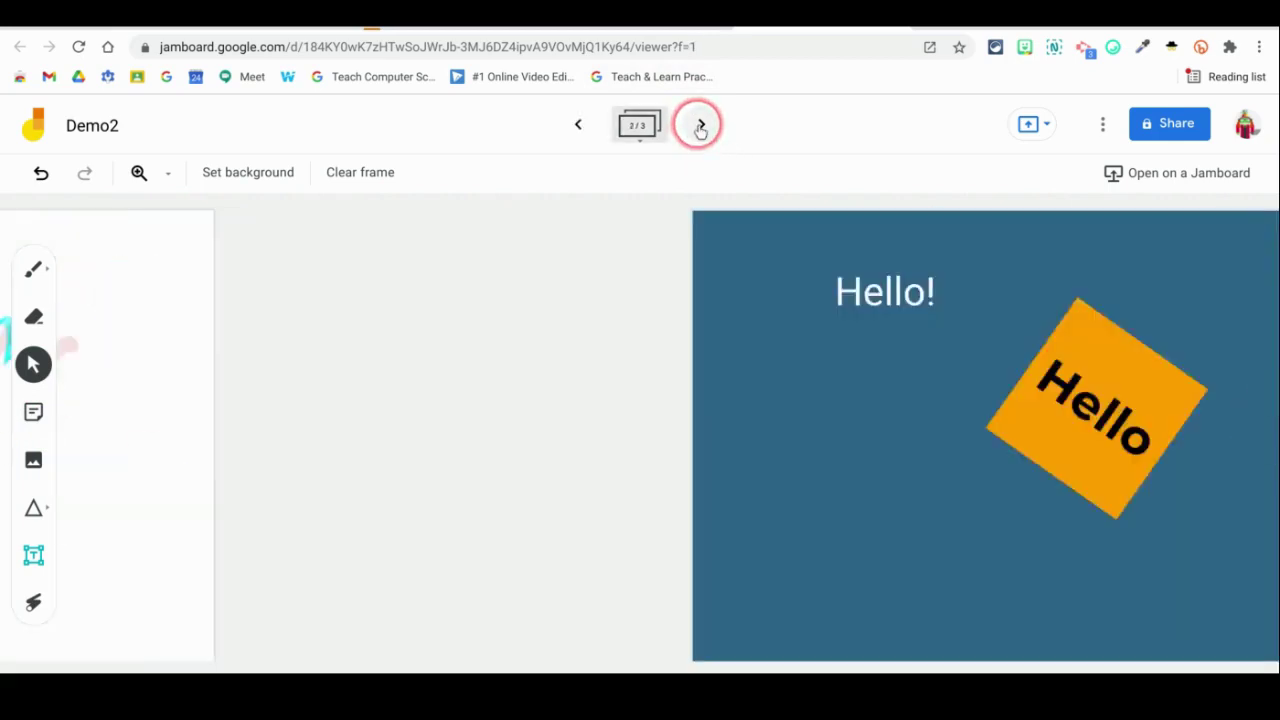
{"action": "left_click_drag", "start_coordinate": [672, 379], "coordinate": [740, 327]}
Add a green sticky note with the text Hello to the second frame
{"action": "left_click", "coordinate": [33, 414]}
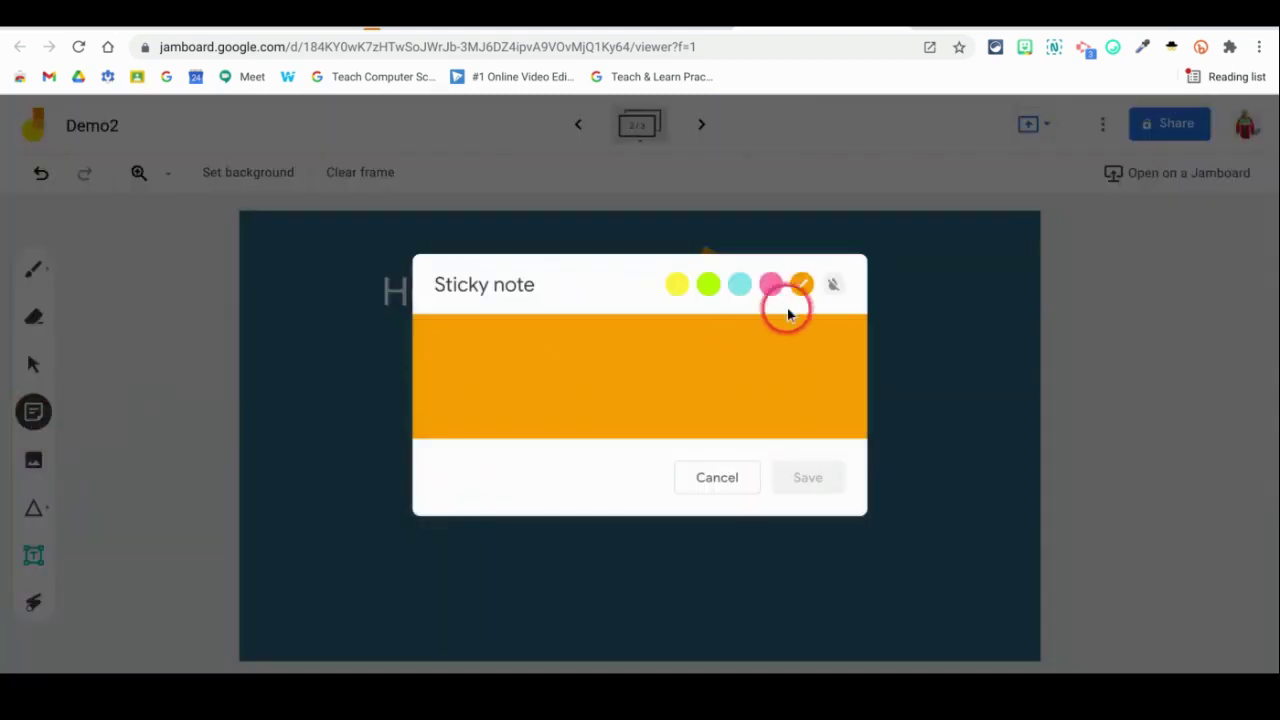
{"action": "left_click", "coordinate": [708, 284]}
{"action": "type", "text": "He"}
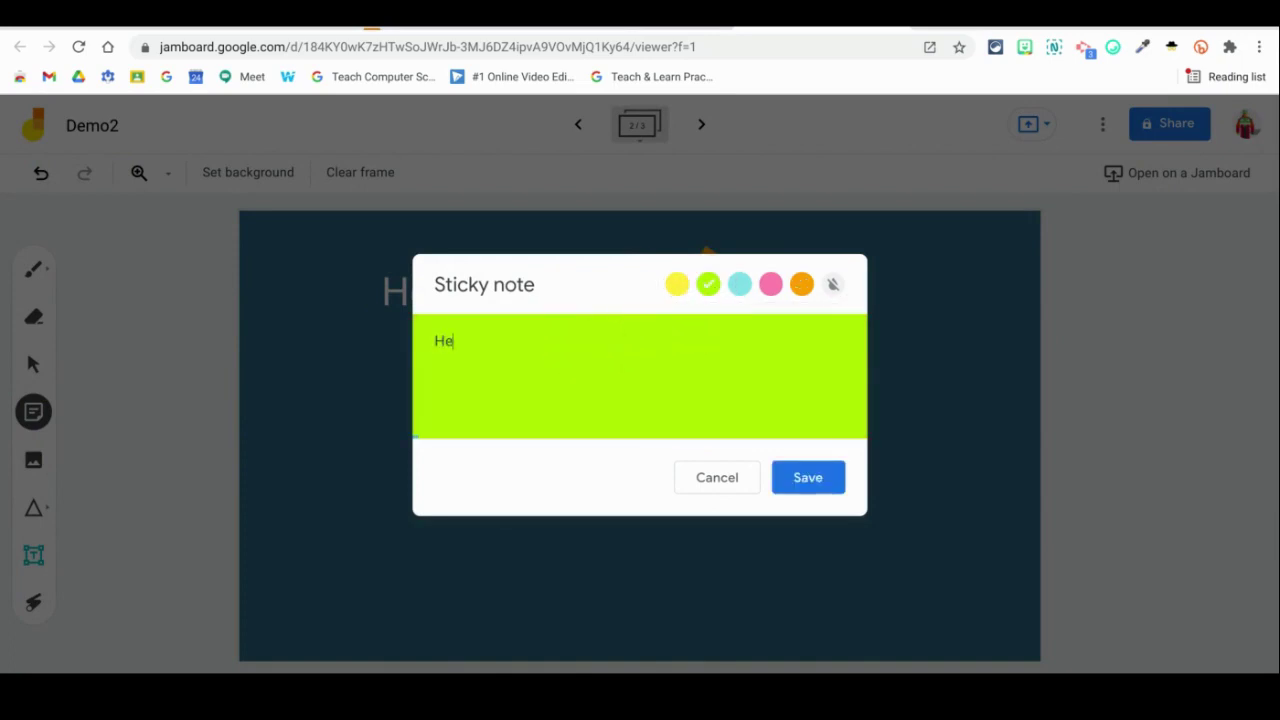
{"action": "type", "text": "llo"}
{"action": "left_click", "coordinate": [772, 477]}
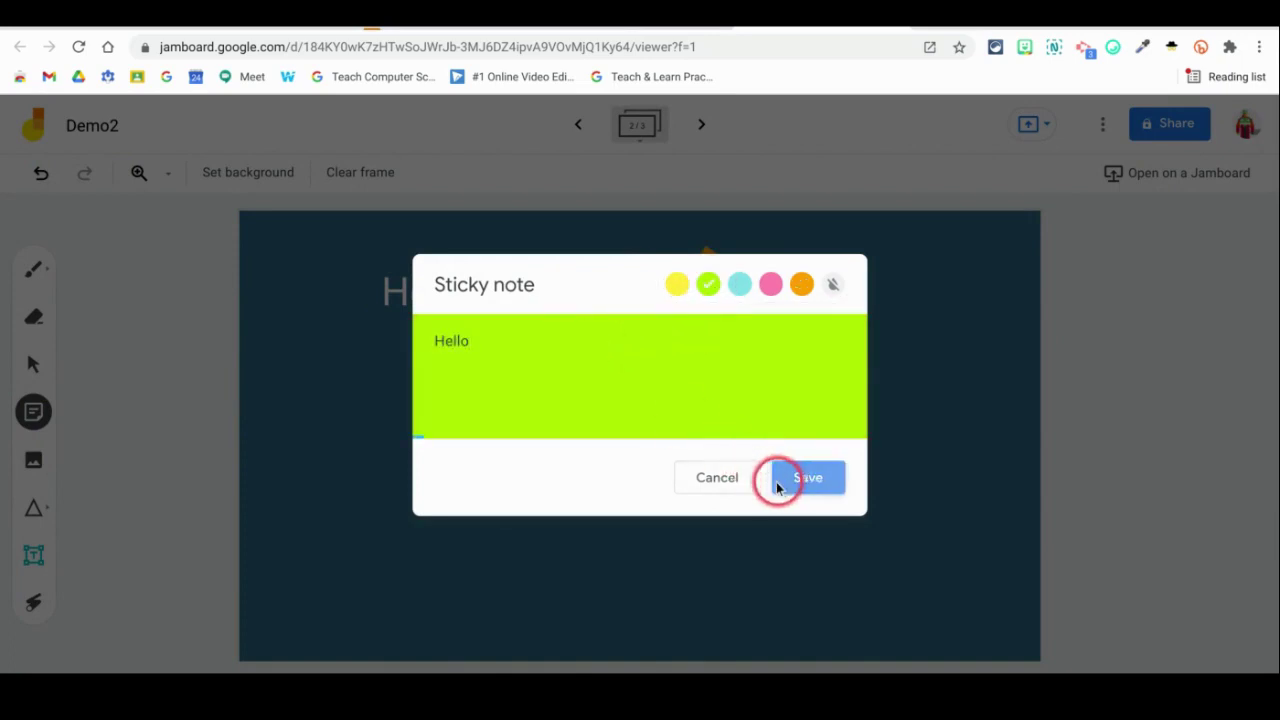
Add a light blue sticky note that reads Hello
{"action": "left_click", "coordinate": [739, 284]}
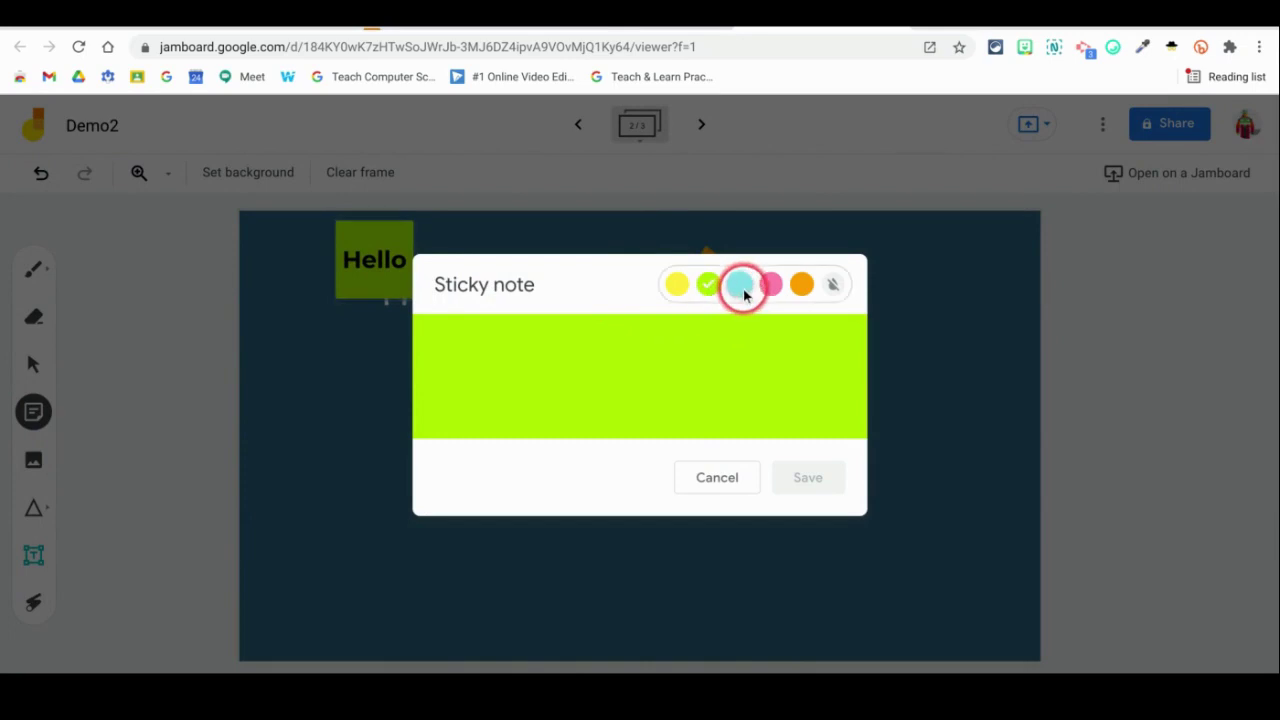
{"action": "left_click", "coordinate": [634, 353]}
{"action": "type", "text": "Hello"}
{"action": "left_click", "coordinate": [806, 476]}
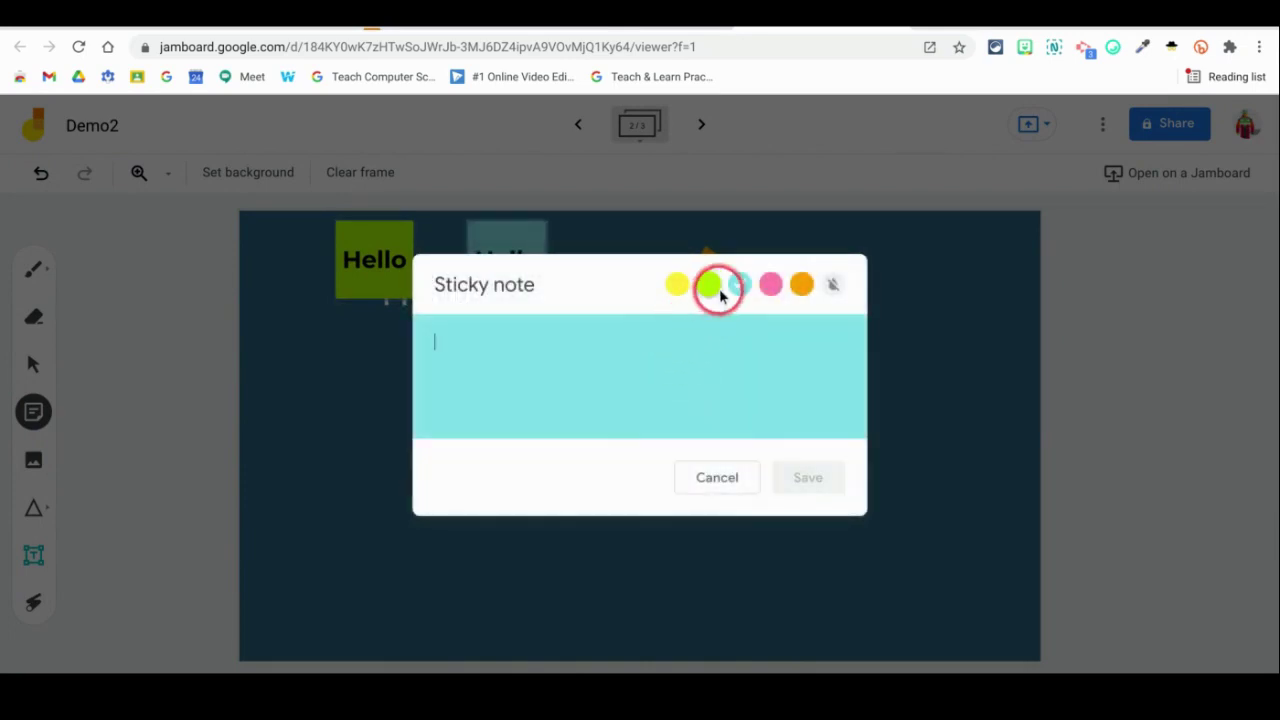
Add a yellow sticky note that reads Hello and finish adding notes
{"action": "left_click", "coordinate": [675, 284]}
{"action": "left_click", "coordinate": [650, 348]}
{"action": "type", "text": "He"}
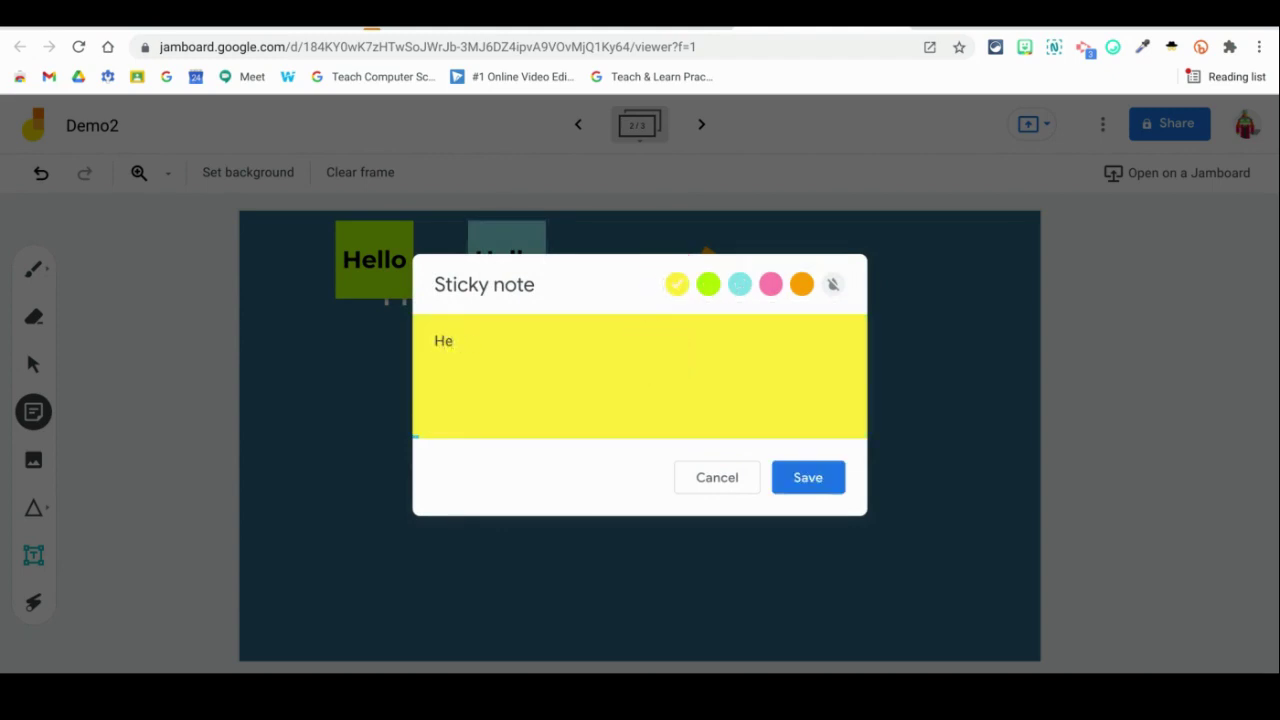
{"action": "left_click", "coordinate": [810, 472]}
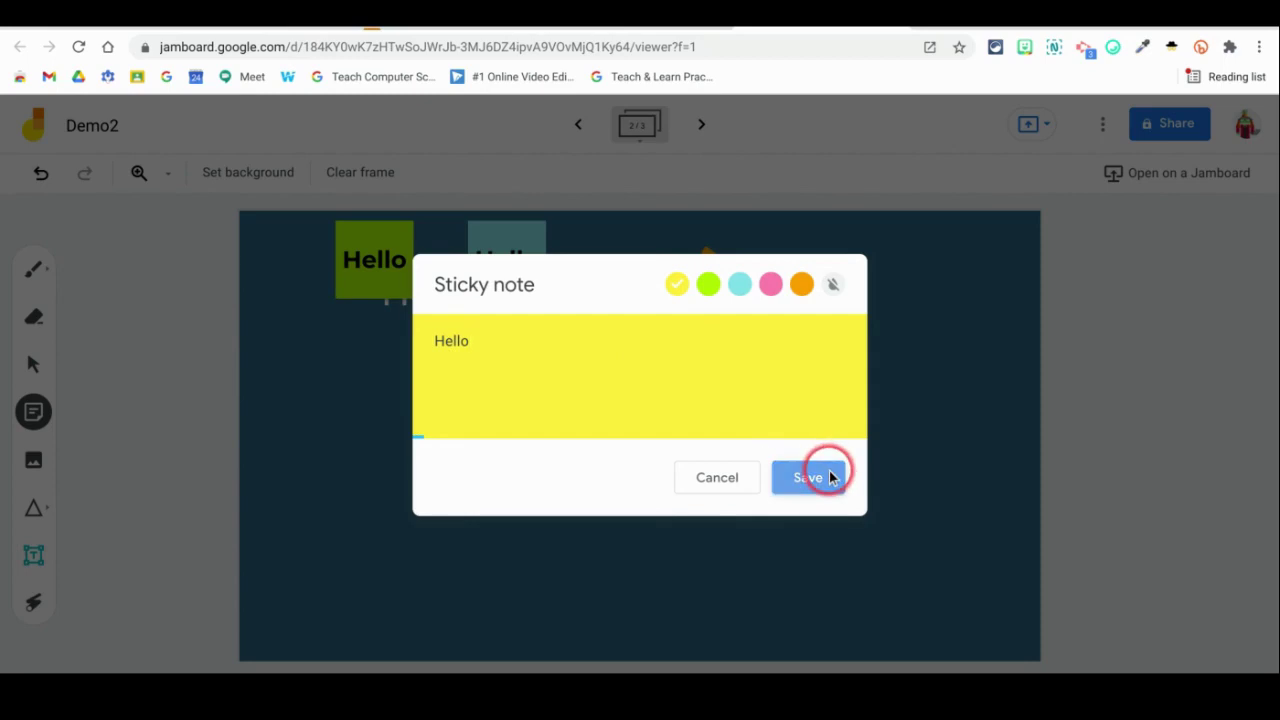
{"action": "left_click", "coordinate": [717, 477]}
Spread the small yellow, light blue and green Hello notes out over the area below the Hello! text
{"action": "left_click_drag", "start_coordinate": [637, 277], "coordinate": [464, 443]}
{"action": "left_click_drag", "start_coordinate": [509, 257], "coordinate": [620, 553]}
{"action": "left_click_drag", "start_coordinate": [386, 252], "coordinate": [332, 377]}
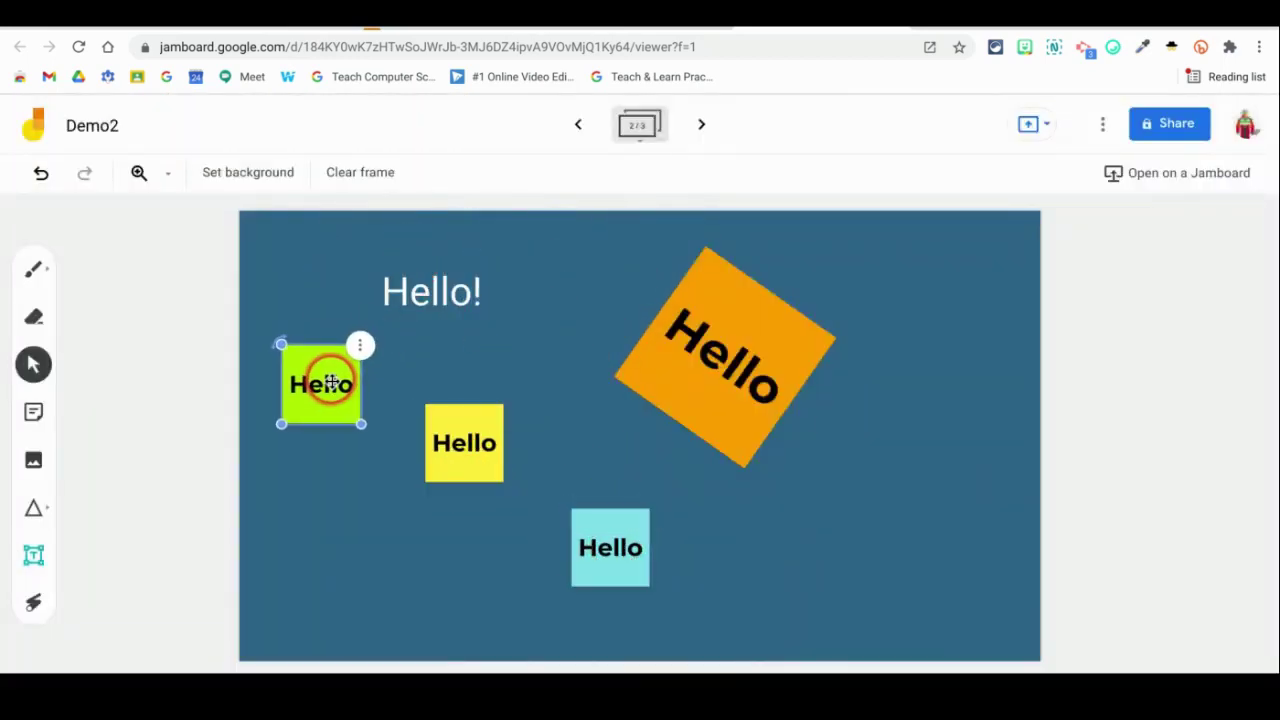
Enlarge the yellow Hello note to about two and a half times its width and move the light blue note beside the orange one
{"action": "left_click", "coordinate": [33, 365]}
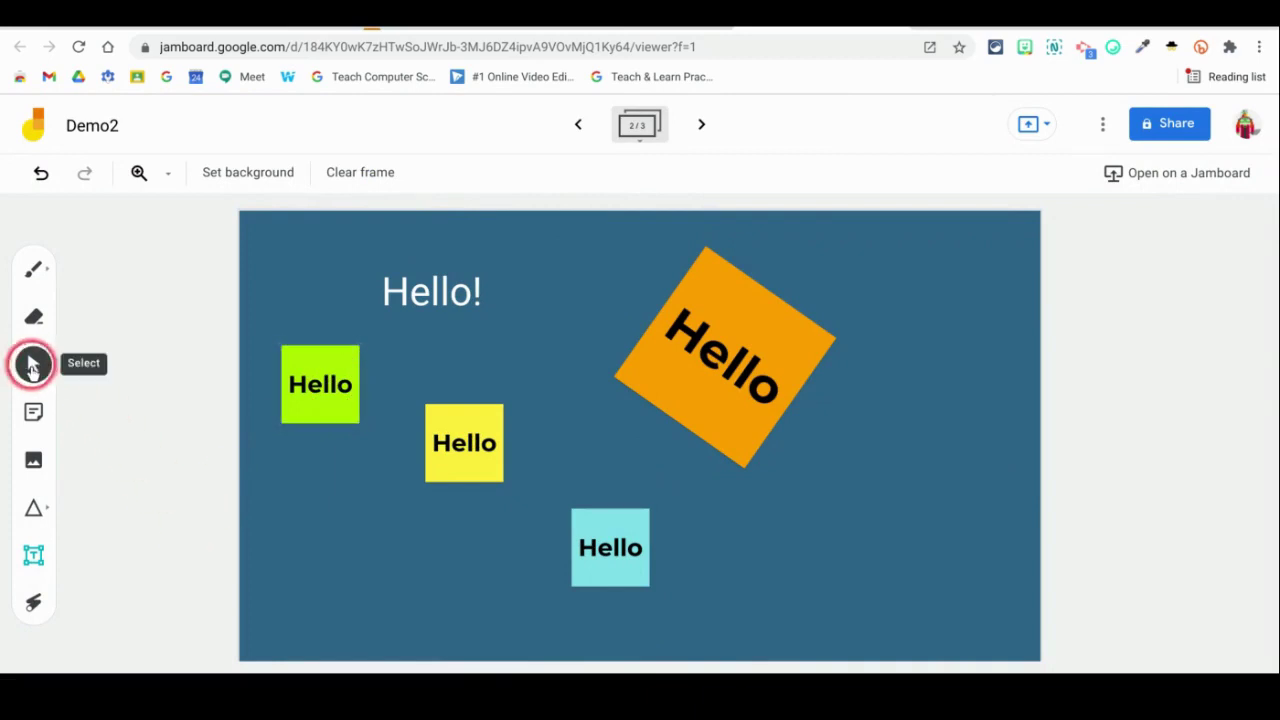
{"action": "left_click", "coordinate": [640, 351]}
{"action": "left_click", "coordinate": [459, 445]}
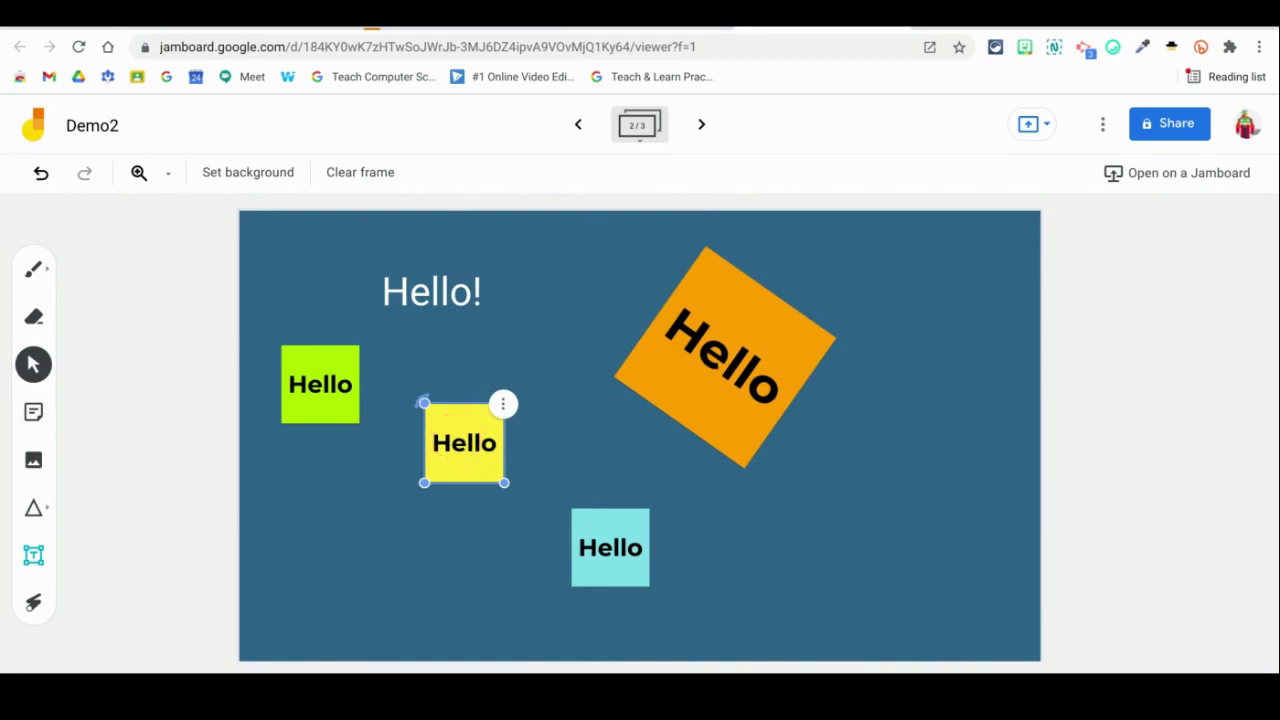
{"action": "left_click_drag", "start_coordinate": [423, 402], "coordinate": [398, 382]}
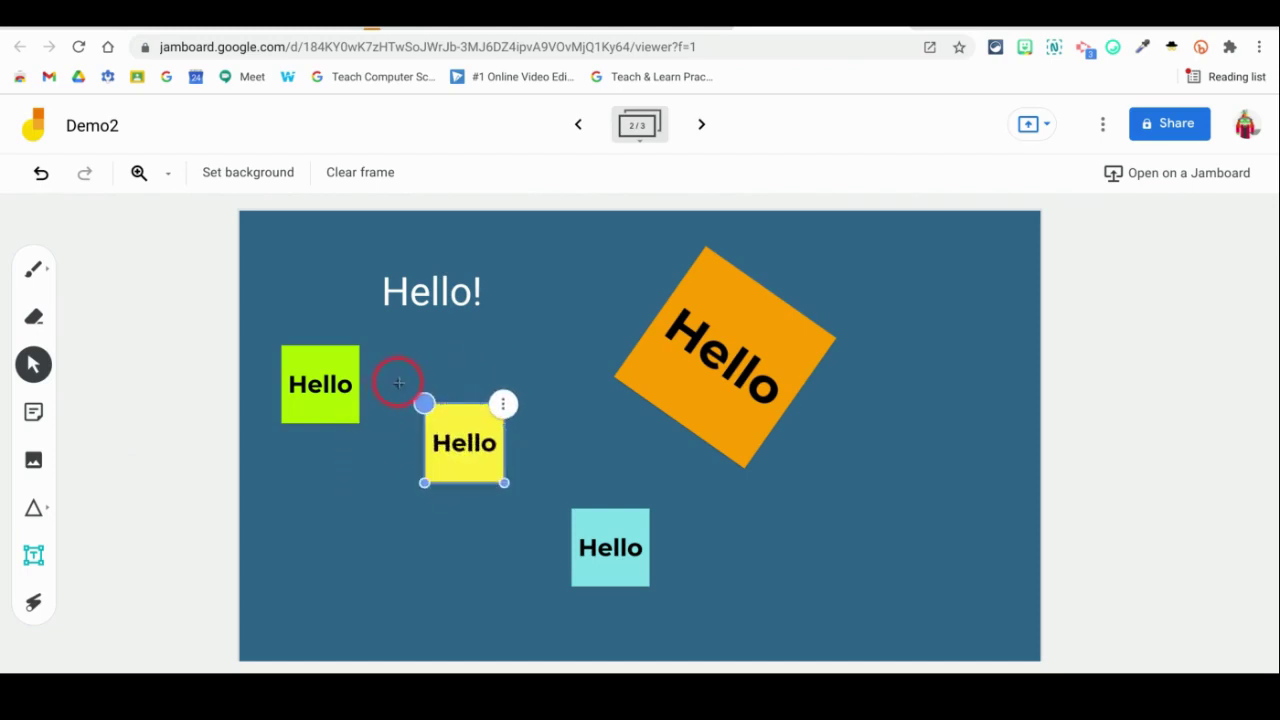
{"action": "left_click_drag", "start_coordinate": [503, 484], "coordinate": [474, 441]}
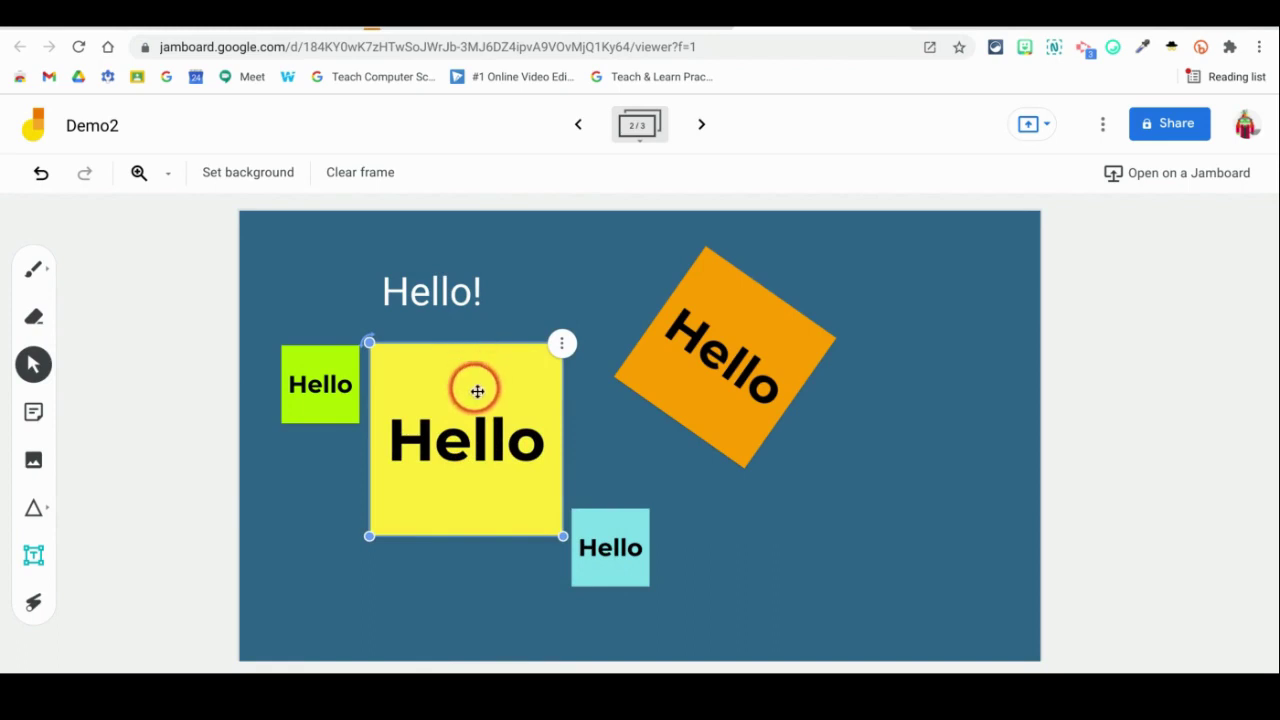
{"action": "left_click_drag", "start_coordinate": [627, 530], "coordinate": [878, 449]}
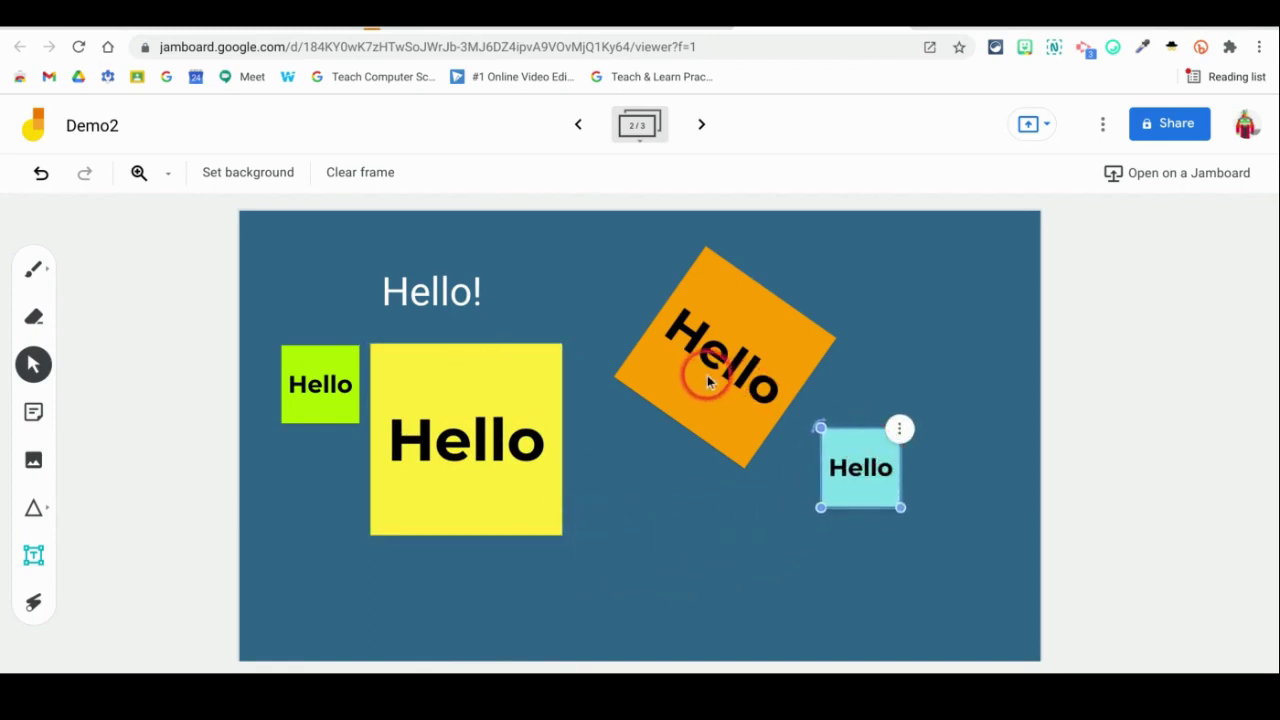
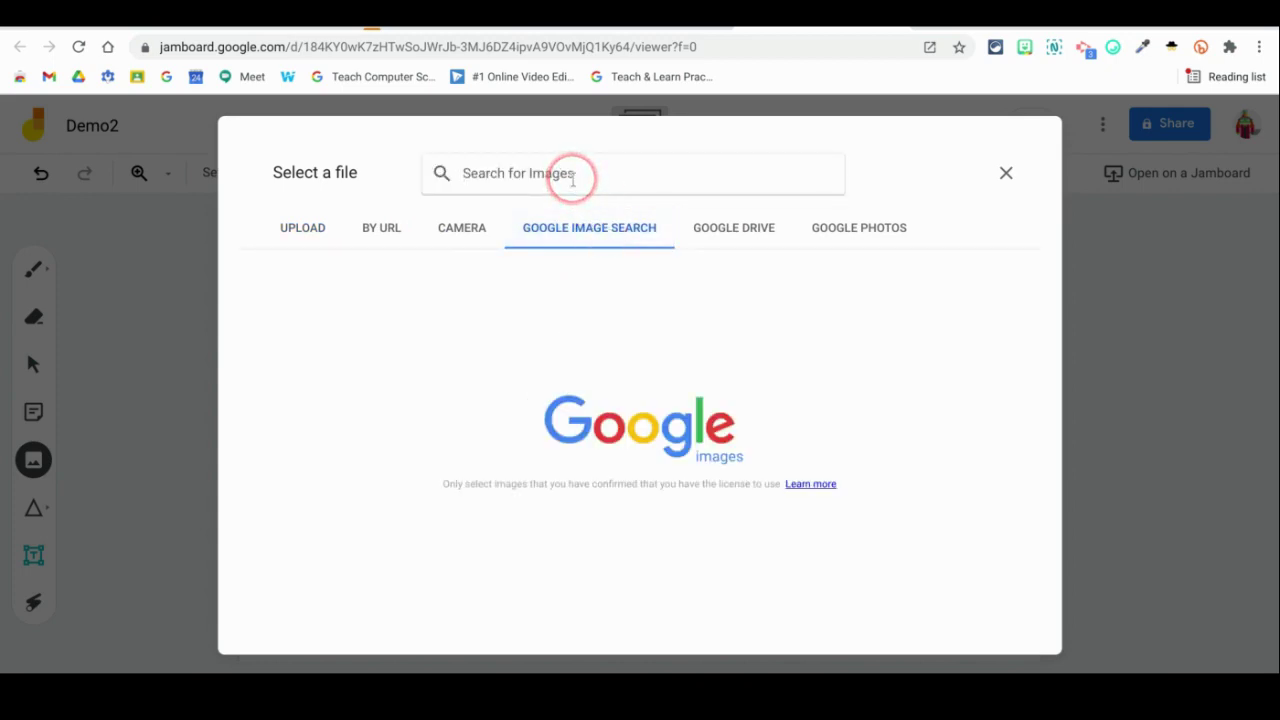
Search Google Images for hummingbird and insert the picture of the hummingbird at a red flower into the first frame
{"action": "left_click", "coordinate": [572, 178]}
{"action": "type", "text": "hummingbird"}
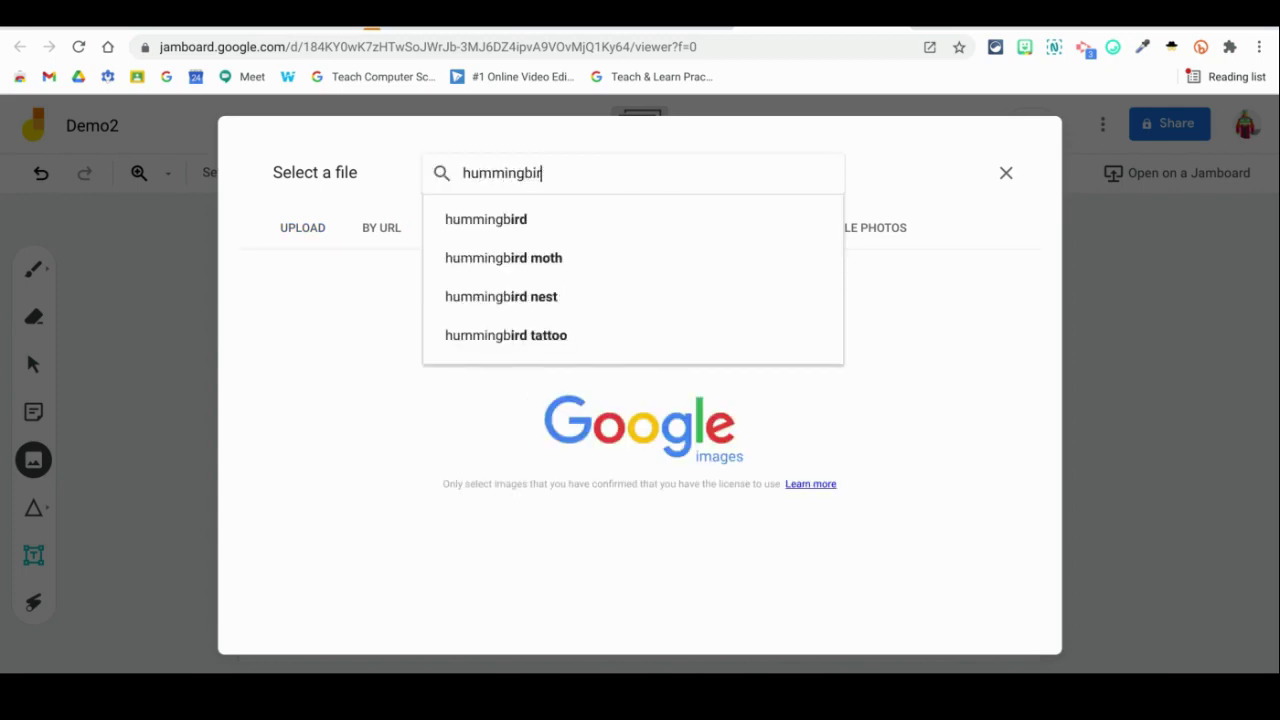
{"action": "key", "text": "Return"}
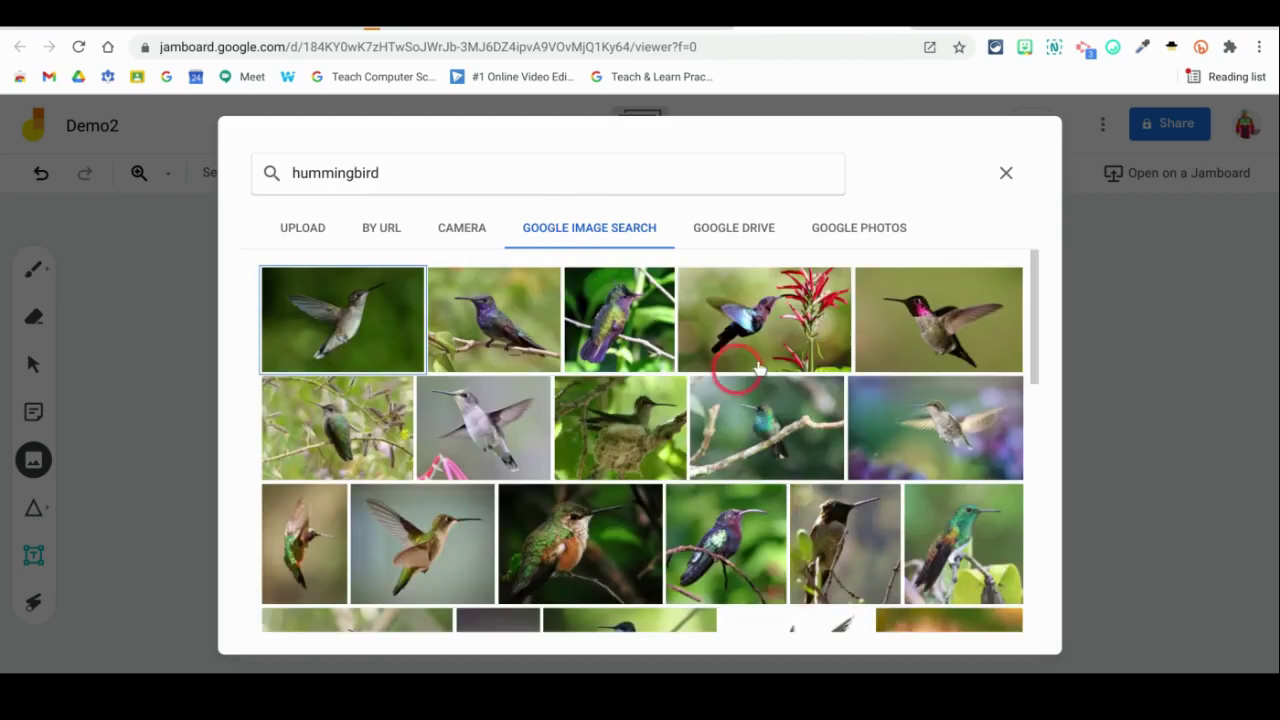
{"action": "left_click", "coordinate": [790, 340]}
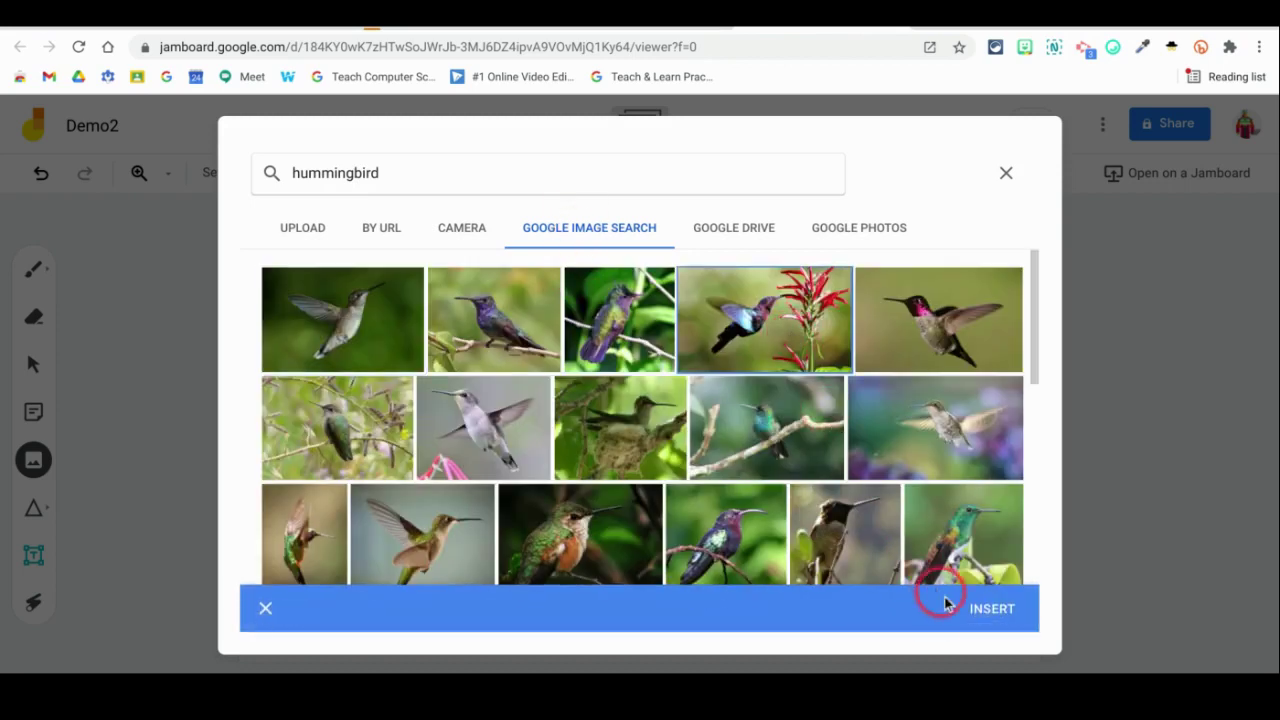
{"action": "left_click", "coordinate": [980, 609]}
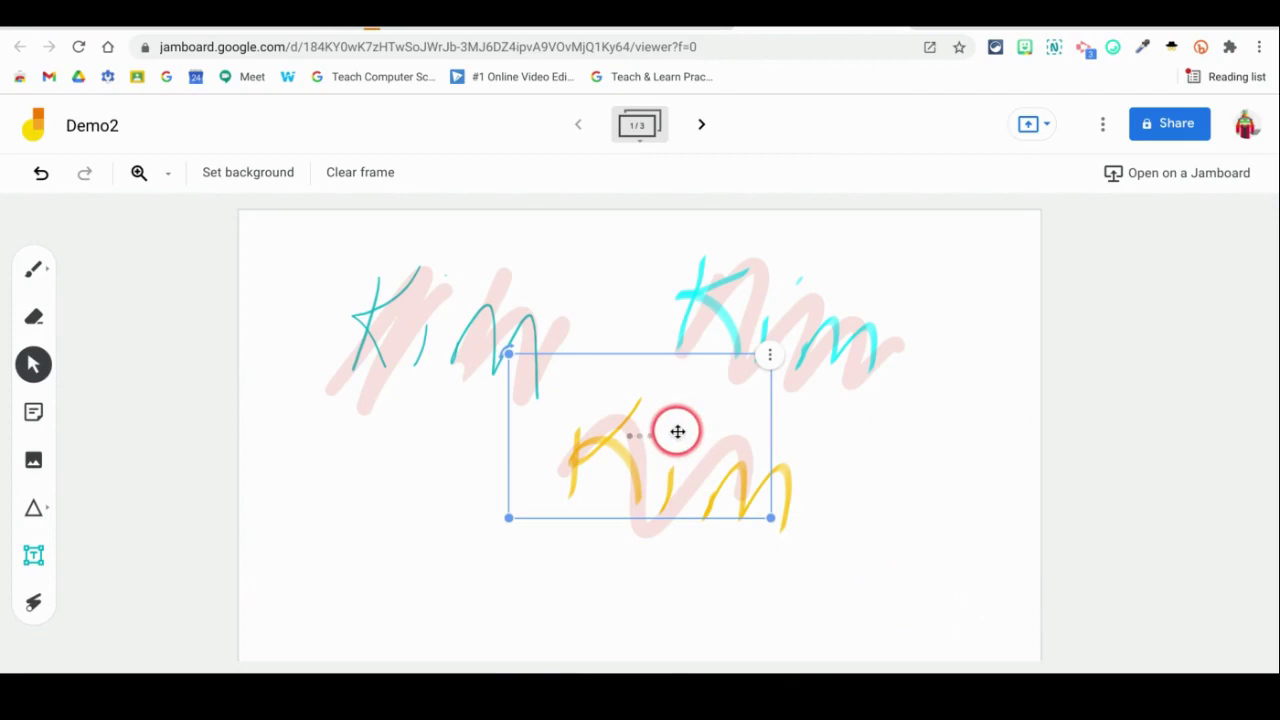
Move the hummingbird picture to the open area below the teal handwritten name at the upper left of the frame
{"action": "left_click_drag", "start_coordinate": [677, 430], "coordinate": [471, 494]}
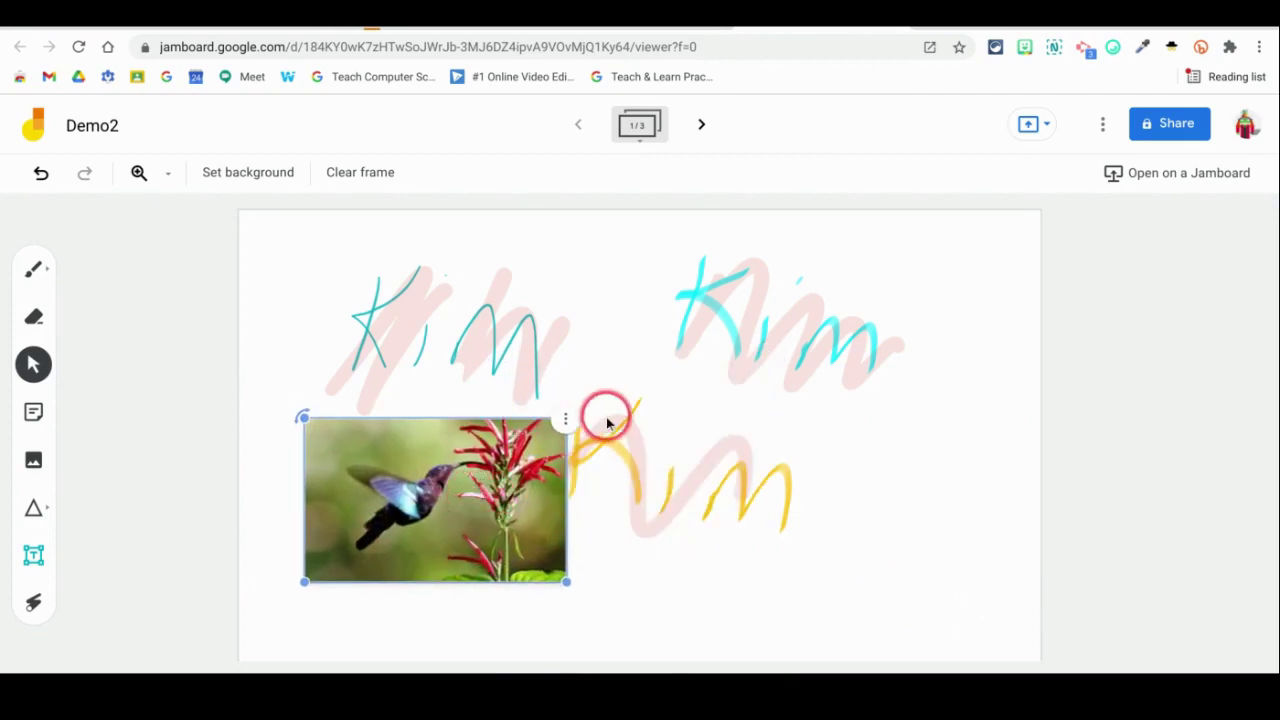
{"action": "left_click_drag", "start_coordinate": [457, 429], "coordinate": [444, 442]}
{"action": "left_click", "coordinate": [645, 147]}
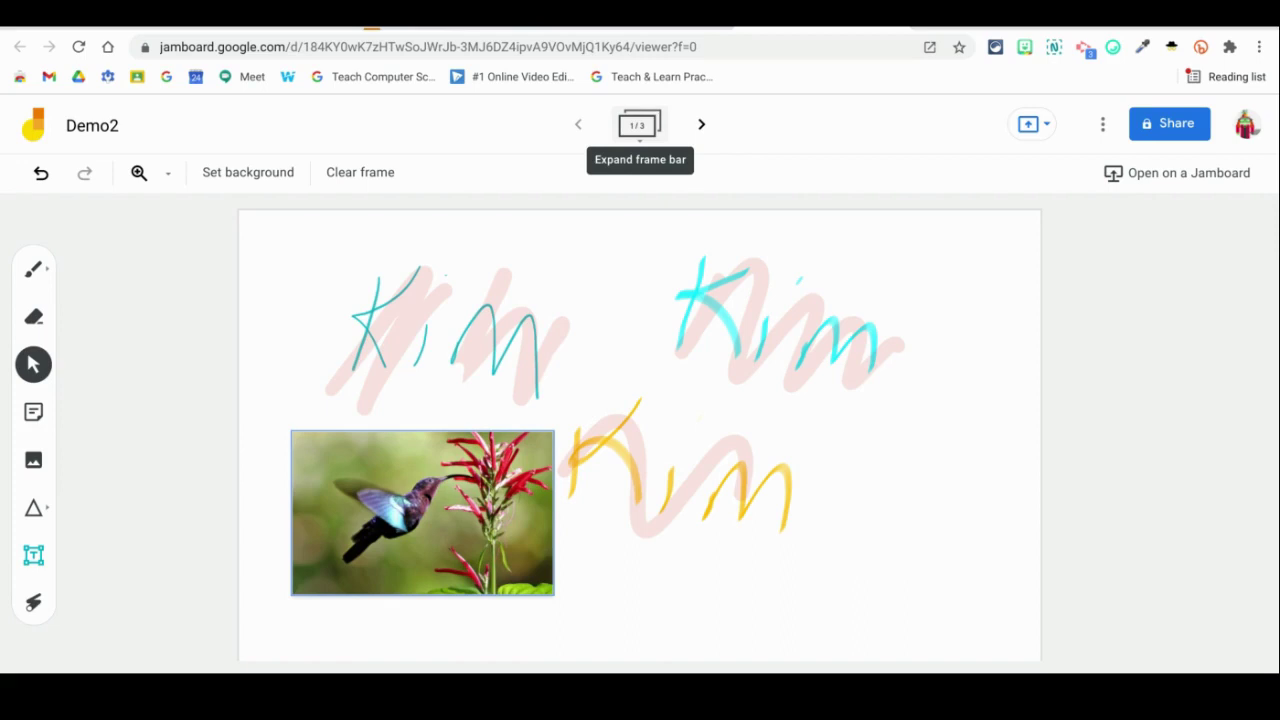
Insert the magenta flower picture with the yellow center from a Google image search for nectar and place it in the frame's lower-right area
{"action": "left_click", "coordinate": [33, 464]}
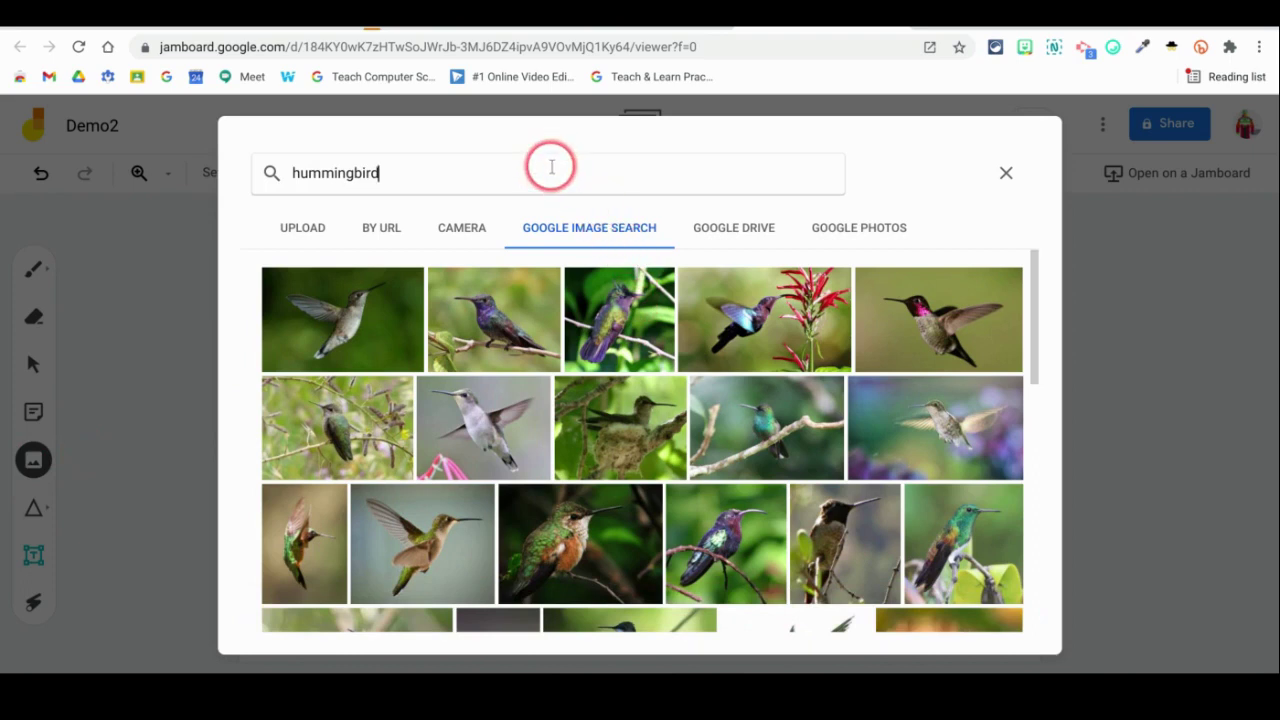
{"action": "left_click", "coordinate": [551, 167]}
{"action": "type", "text": "nec"}
{"action": "type", "text": "taer"}
{"action": "key", "text": "BackSpace"}
{"action": "key", "text": "BackSpace"}
{"action": "type", "text": "r"}
{"action": "key", "text": "Return"}
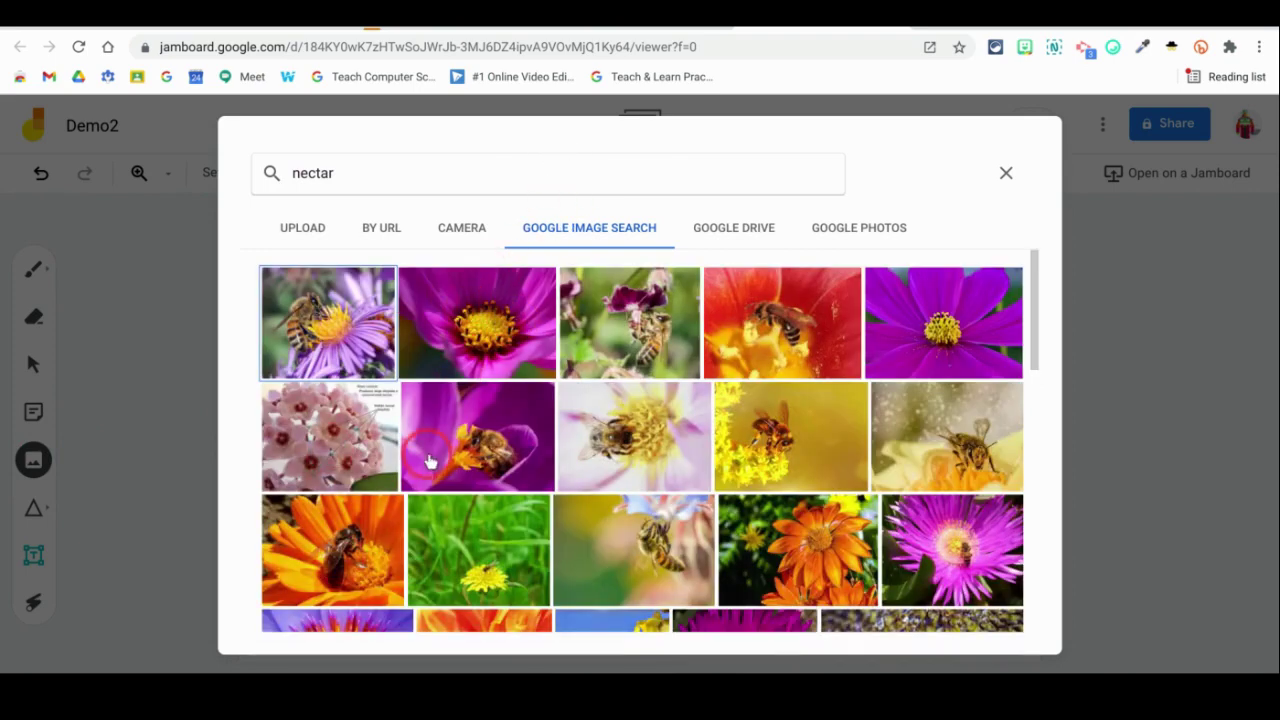
{"action": "left_click", "coordinate": [490, 316]}
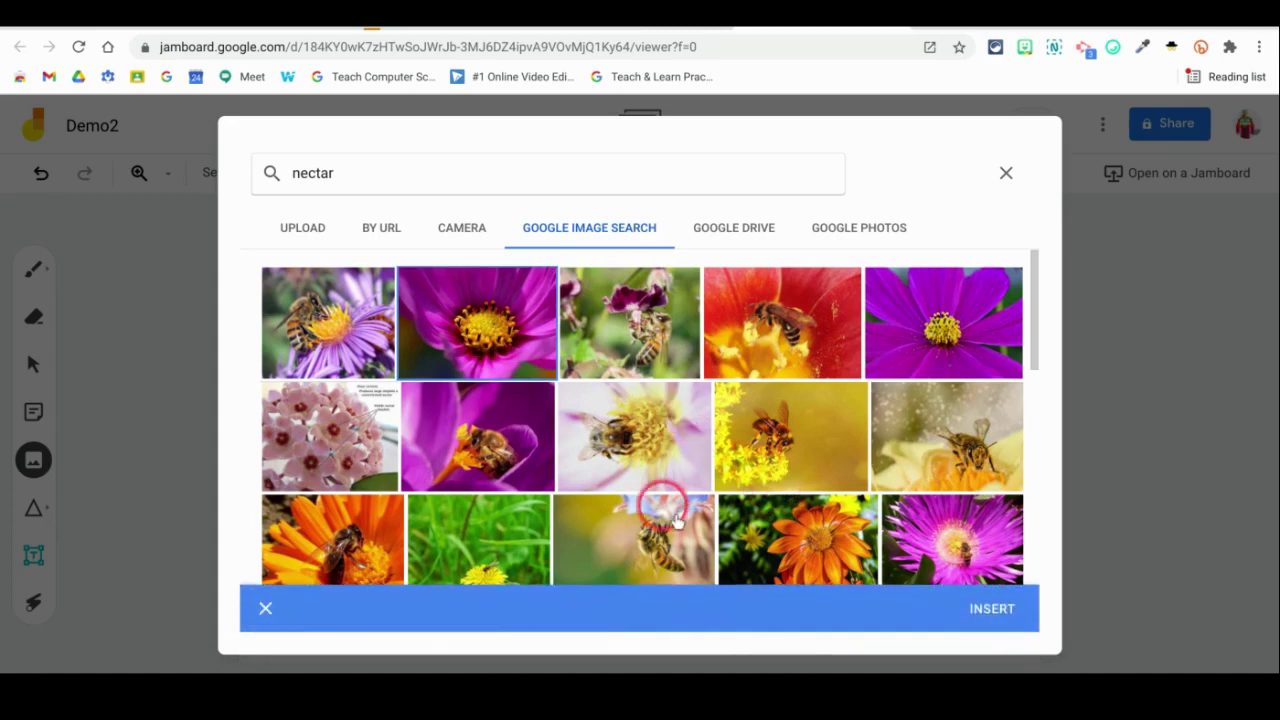
{"action": "left_click", "coordinate": [1010, 612]}
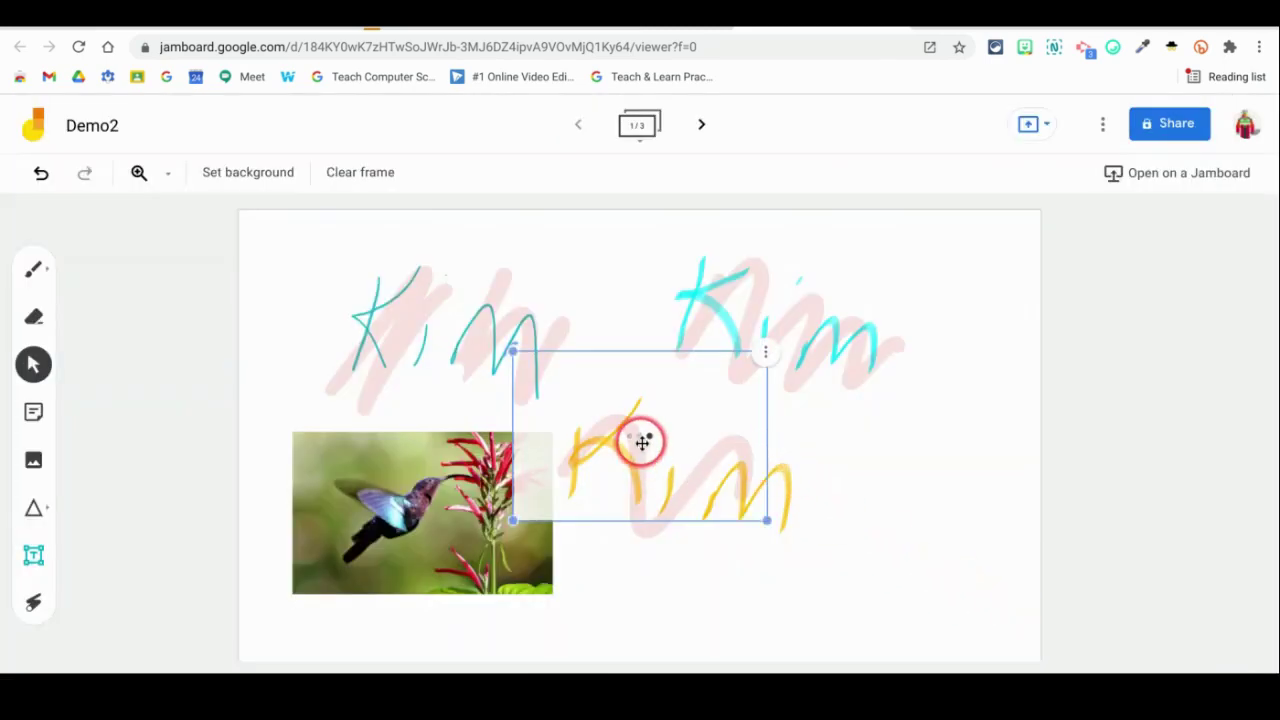
{"action": "left_click_drag", "start_coordinate": [668, 434], "coordinate": [908, 542]}
{"action": "left_click_drag", "start_coordinate": [919, 497], "coordinate": [870, 508]}
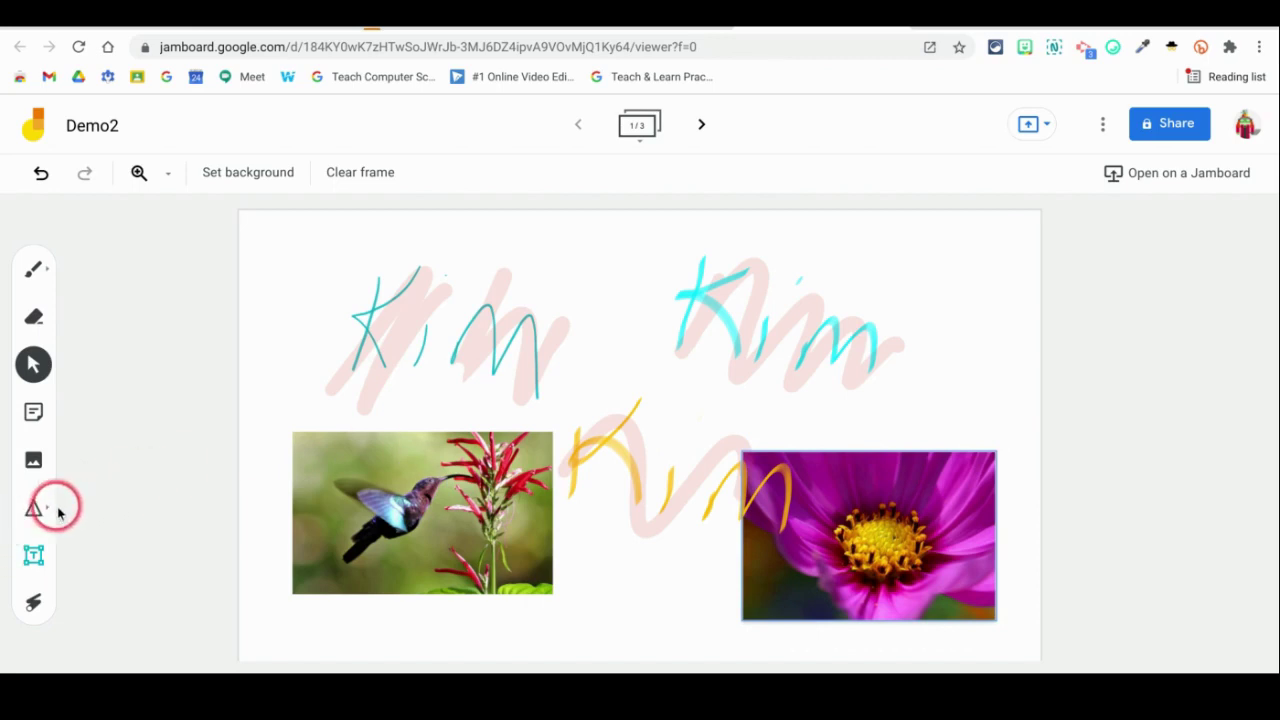
Create a new fourth frame and draw a rounded rectangle in its upper-left area
{"action": "left_click", "coordinate": [703, 122]}
{"action": "left_click", "coordinate": [703, 122]}
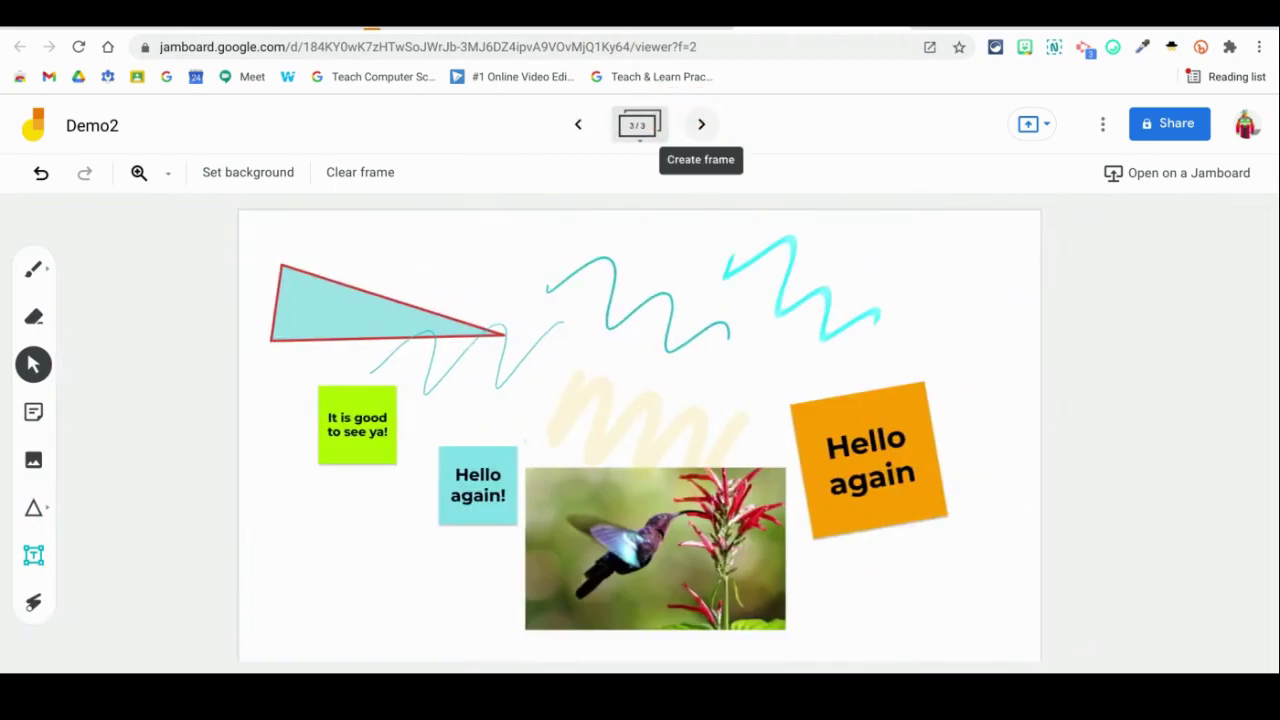
{"action": "left_click", "coordinate": [701, 122]}
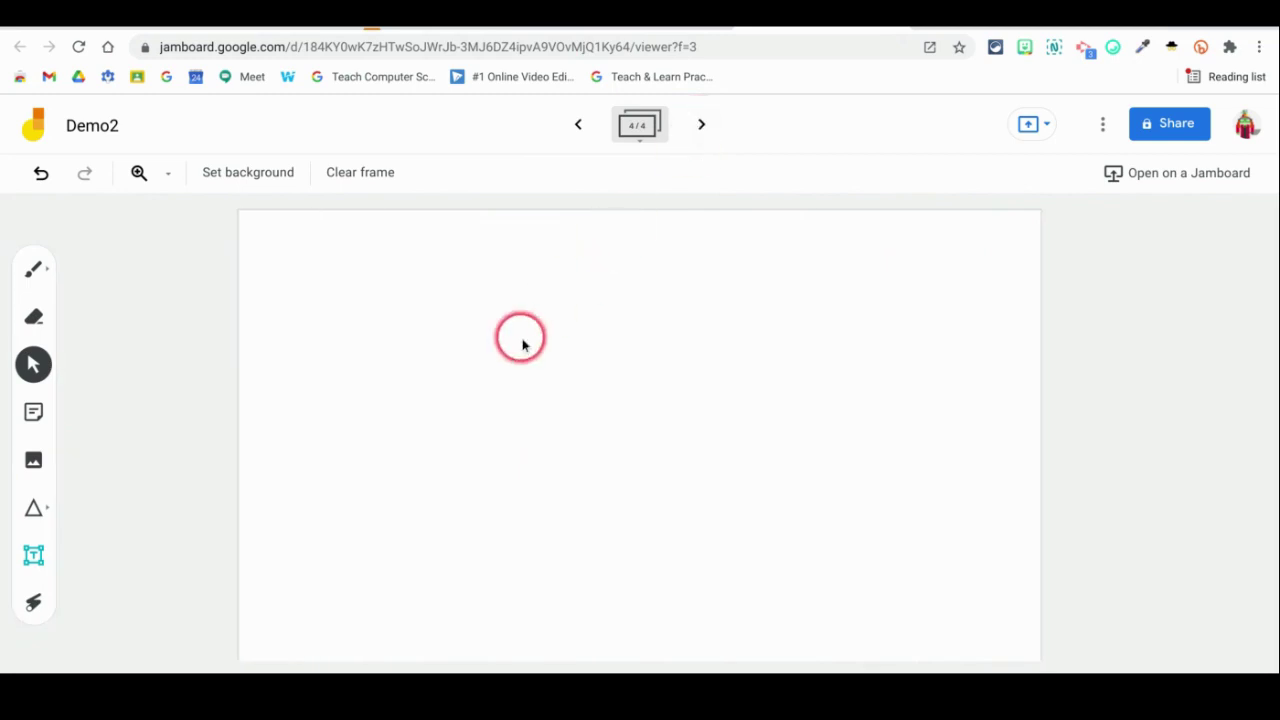
{"action": "left_click", "coordinate": [43, 508]}
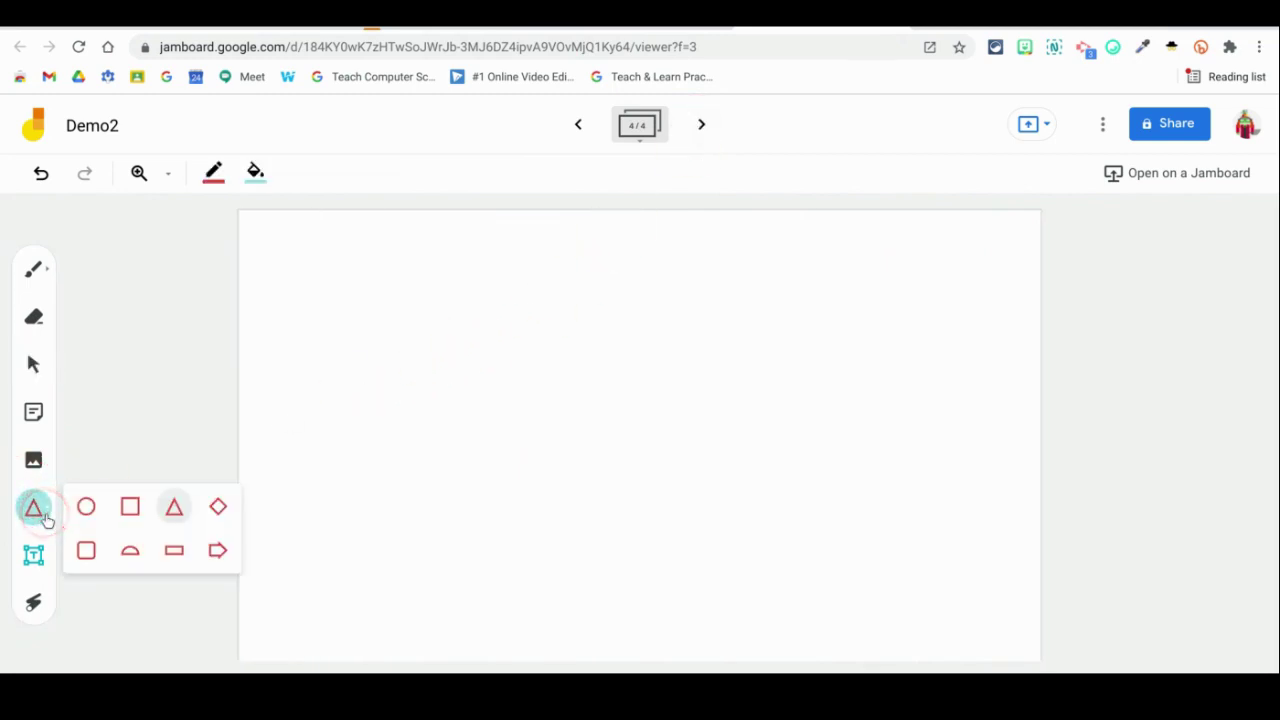
{"action": "left_click", "coordinate": [86, 553]}
{"action": "left_click_drag", "start_coordinate": [357, 278], "coordinate": [557, 411]}
Give the rounded rectangle a black border and a light red fill
{"action": "left_click", "coordinate": [212, 184]}
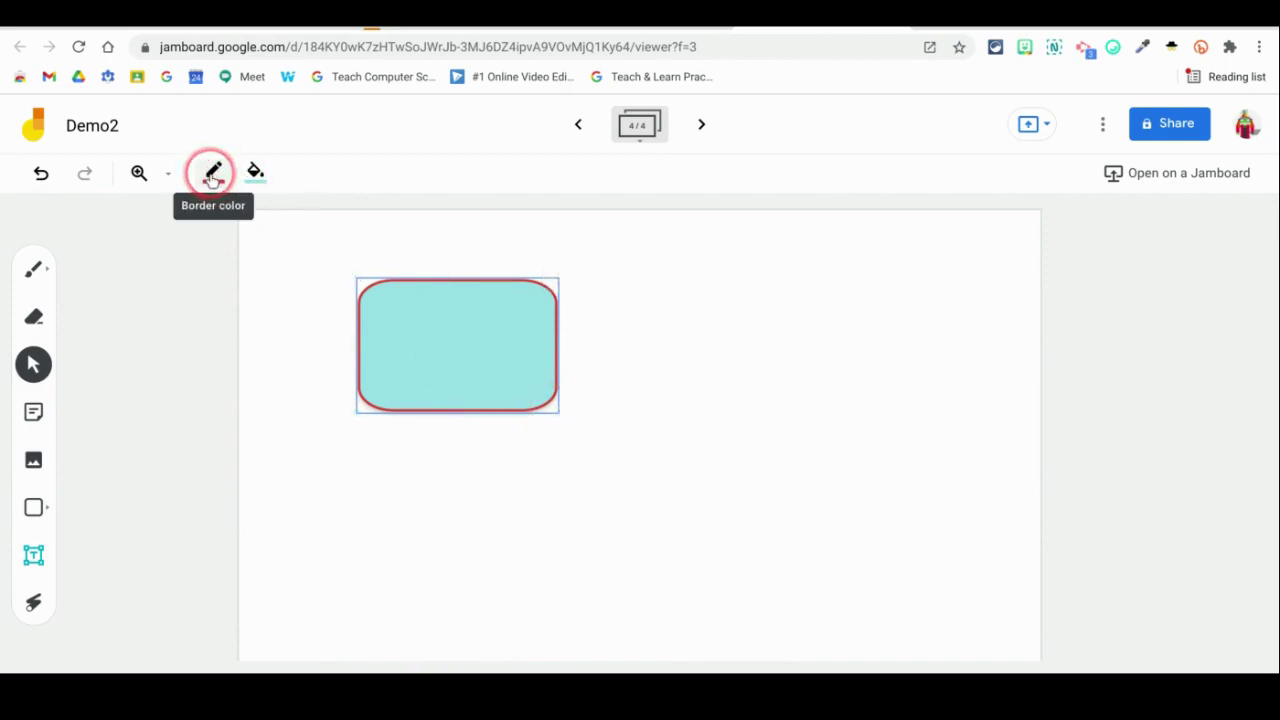
{"action": "left_click", "coordinate": [212, 175]}
{"action": "left_click", "coordinate": [219, 216]}
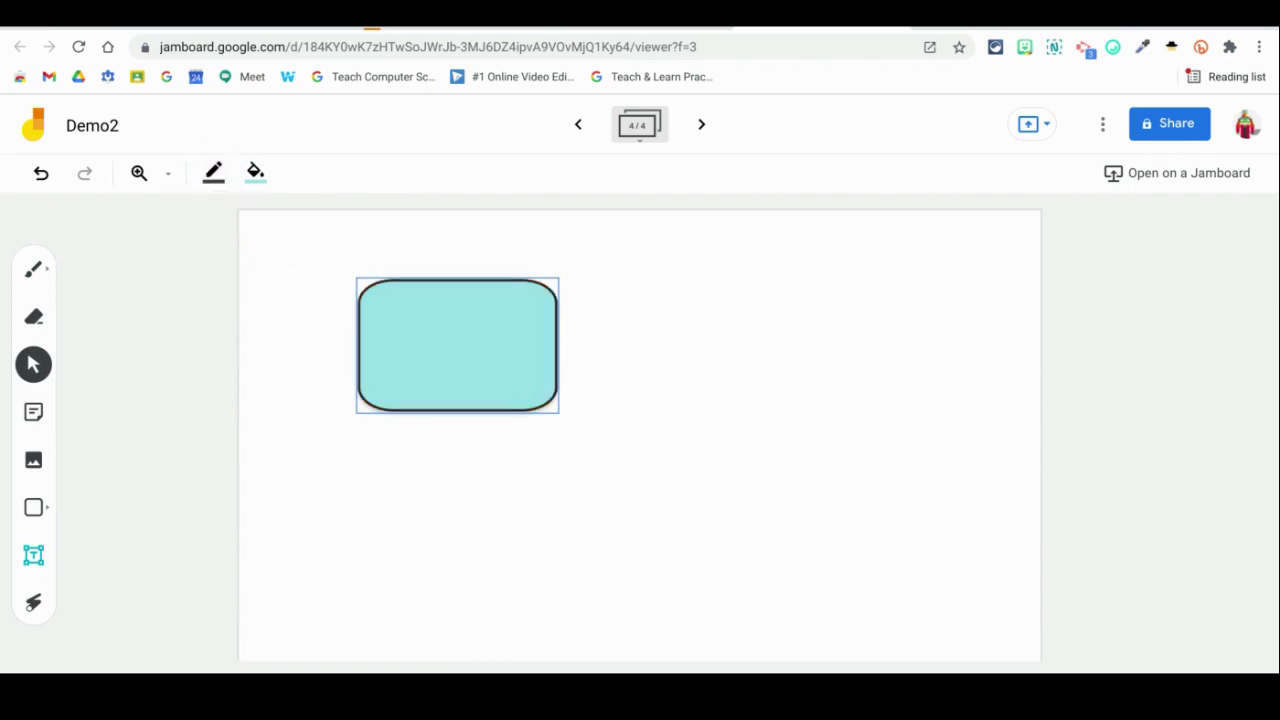
{"action": "left_click", "coordinate": [254, 173]}
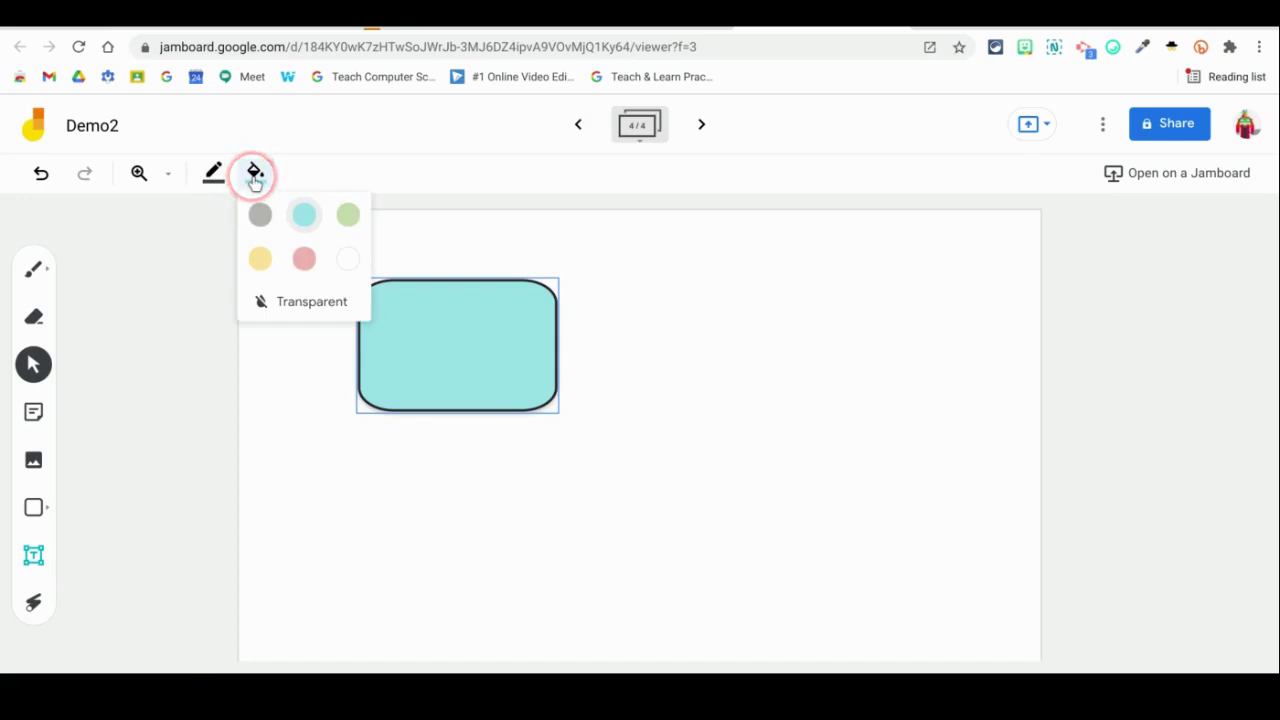
{"action": "left_click", "coordinate": [304, 262]}
{"action": "left_click", "coordinate": [468, 383]}
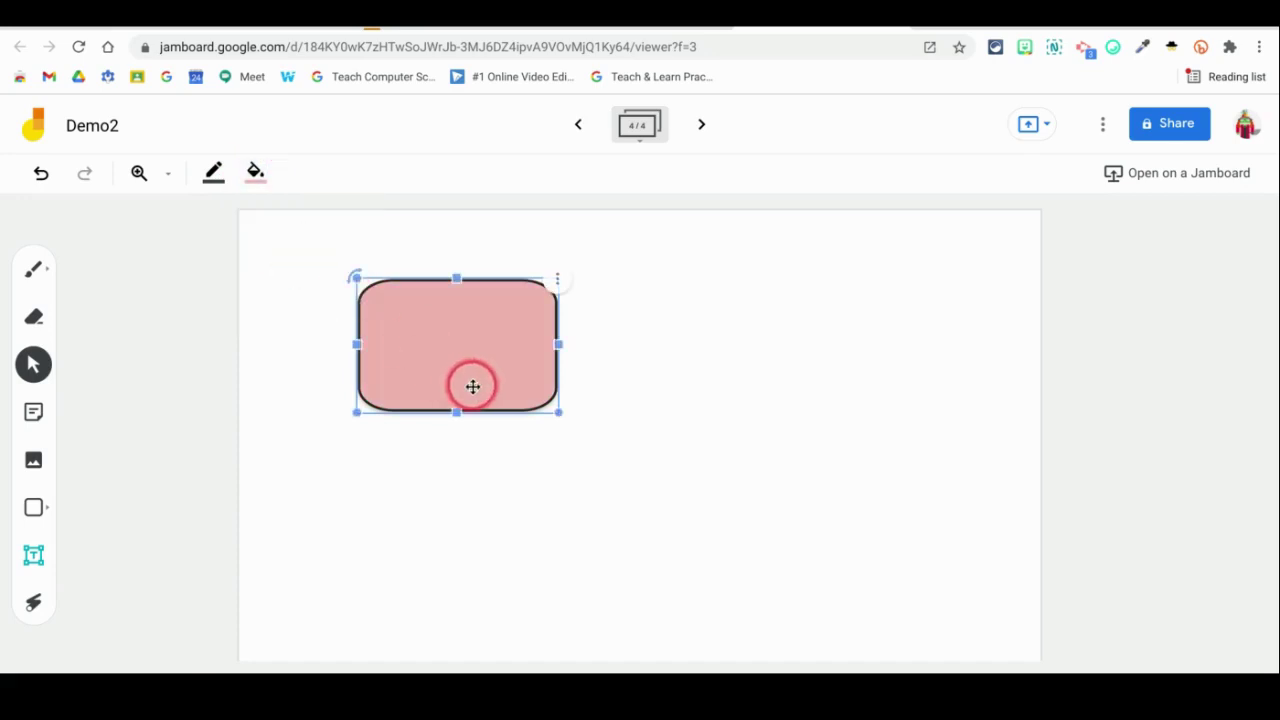
{"action": "left_click", "coordinate": [309, 352]}
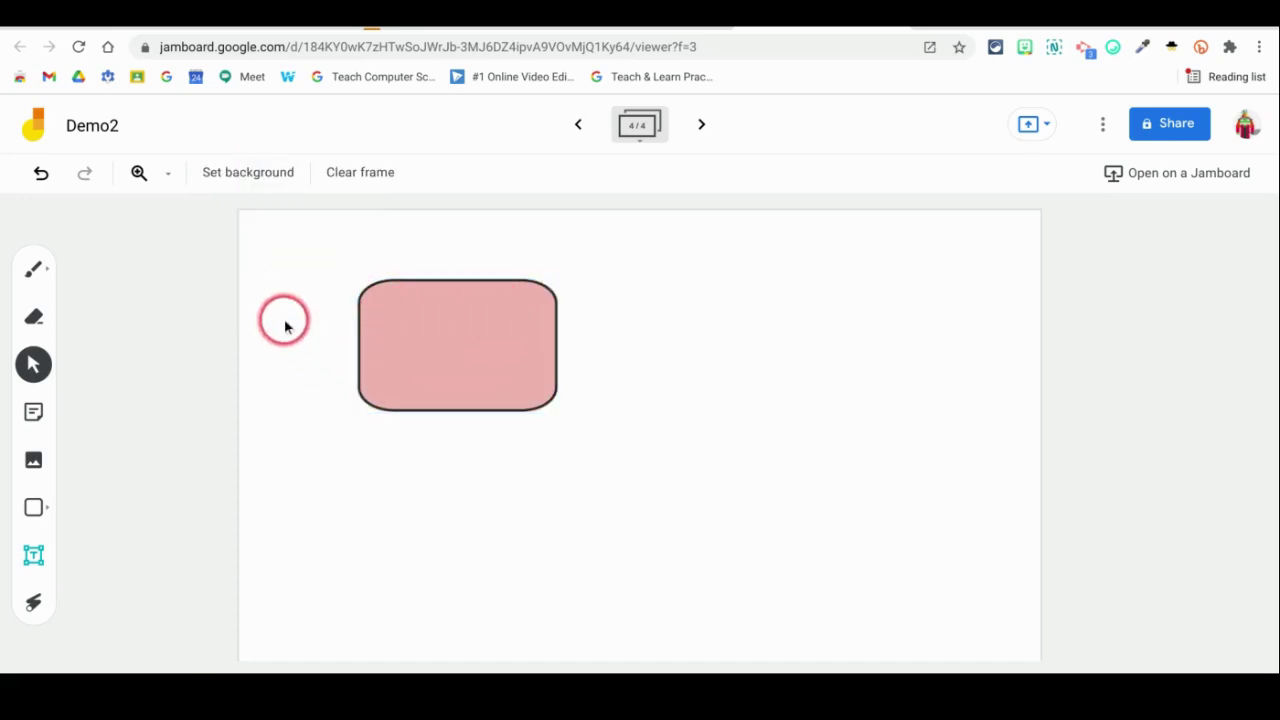
Draw a wide semicircle to the right of the rounded rectangle, with a light blue fill and a green border
{"action": "left_click", "coordinate": [46, 507]}
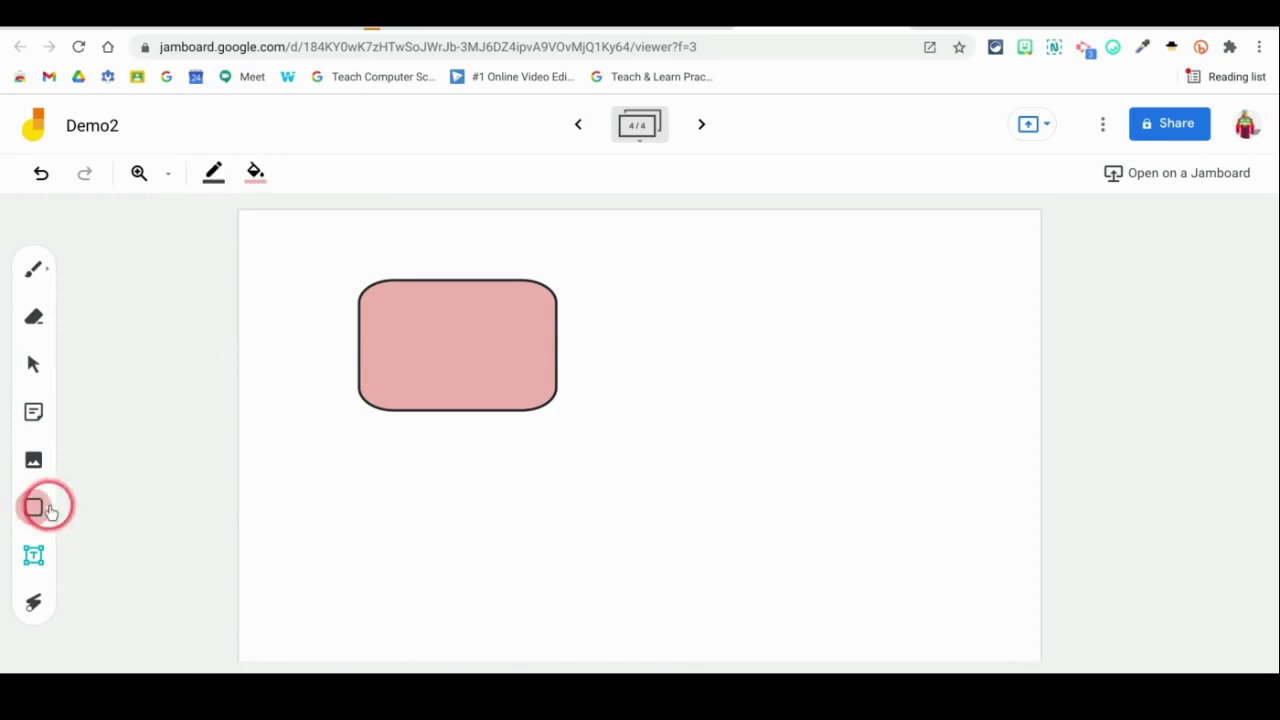
{"action": "left_click", "coordinate": [130, 550]}
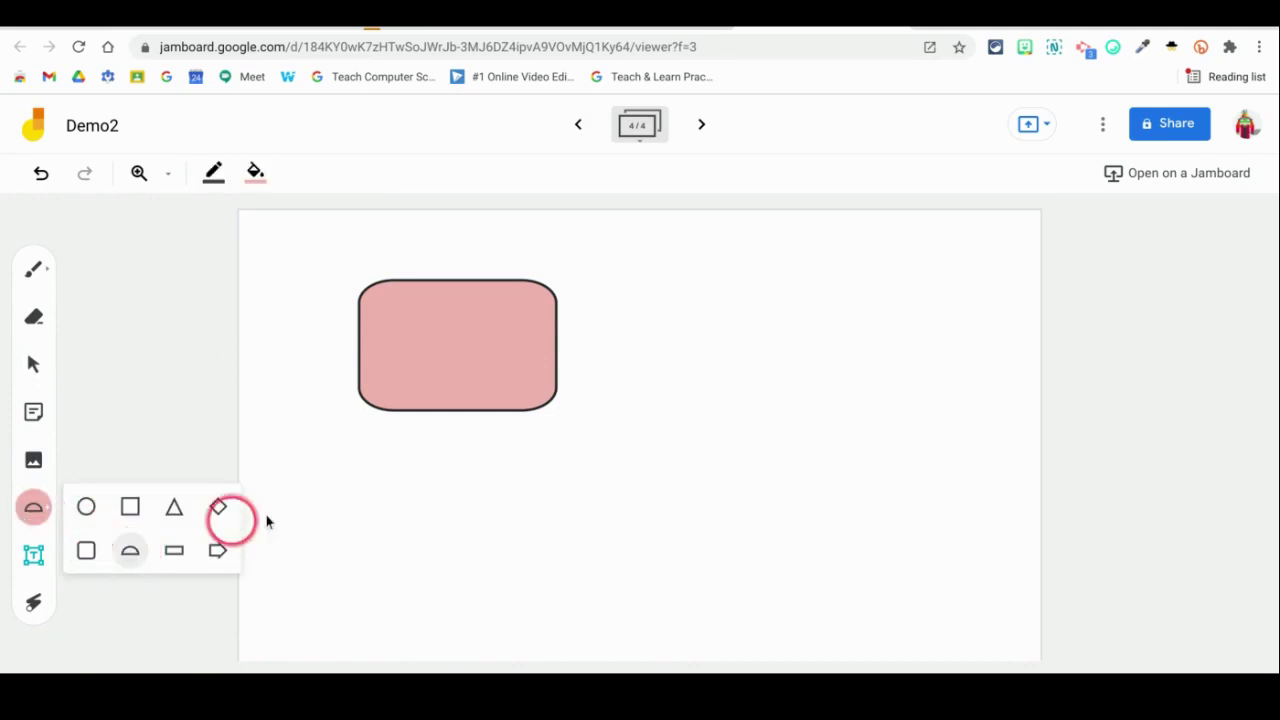
{"action": "left_click_drag", "start_coordinate": [680, 291], "coordinate": [980, 436]}
{"action": "left_click", "coordinate": [255, 172]}
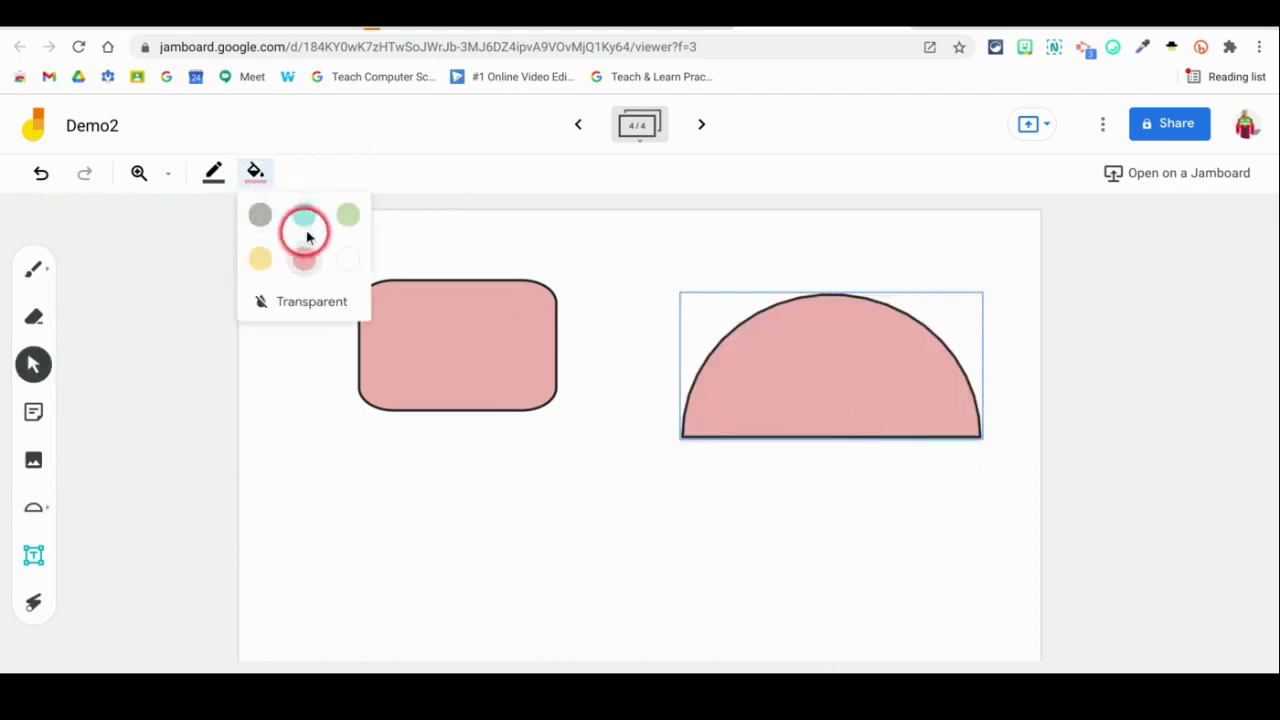
{"action": "left_click", "coordinate": [305, 222]}
{"action": "left_click", "coordinate": [213, 172]}
{"action": "left_click", "coordinate": [218, 216]}
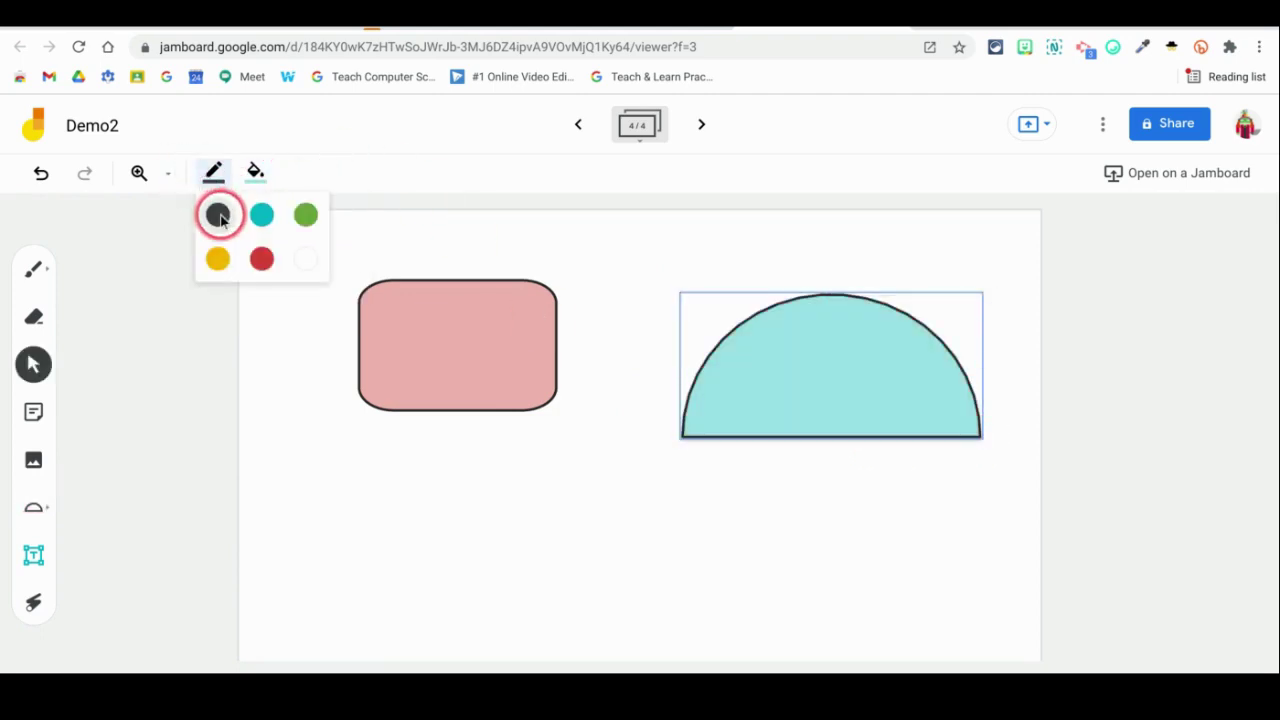
{"action": "left_click", "coordinate": [306, 214]}
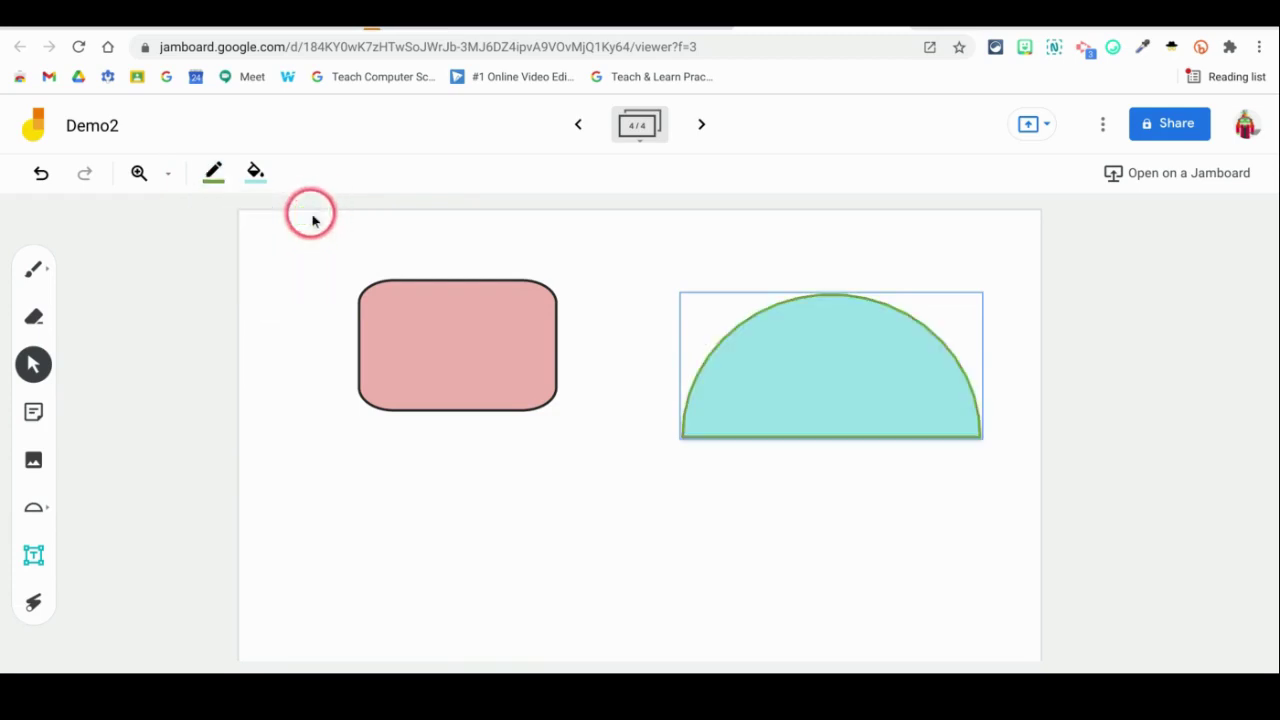
{"action": "left_click", "coordinate": [446, 488]}
Draw a diamond below the rounded rectangle, shift it slightly up and left, and fill it with gray
{"action": "left_click", "coordinate": [40, 508]}
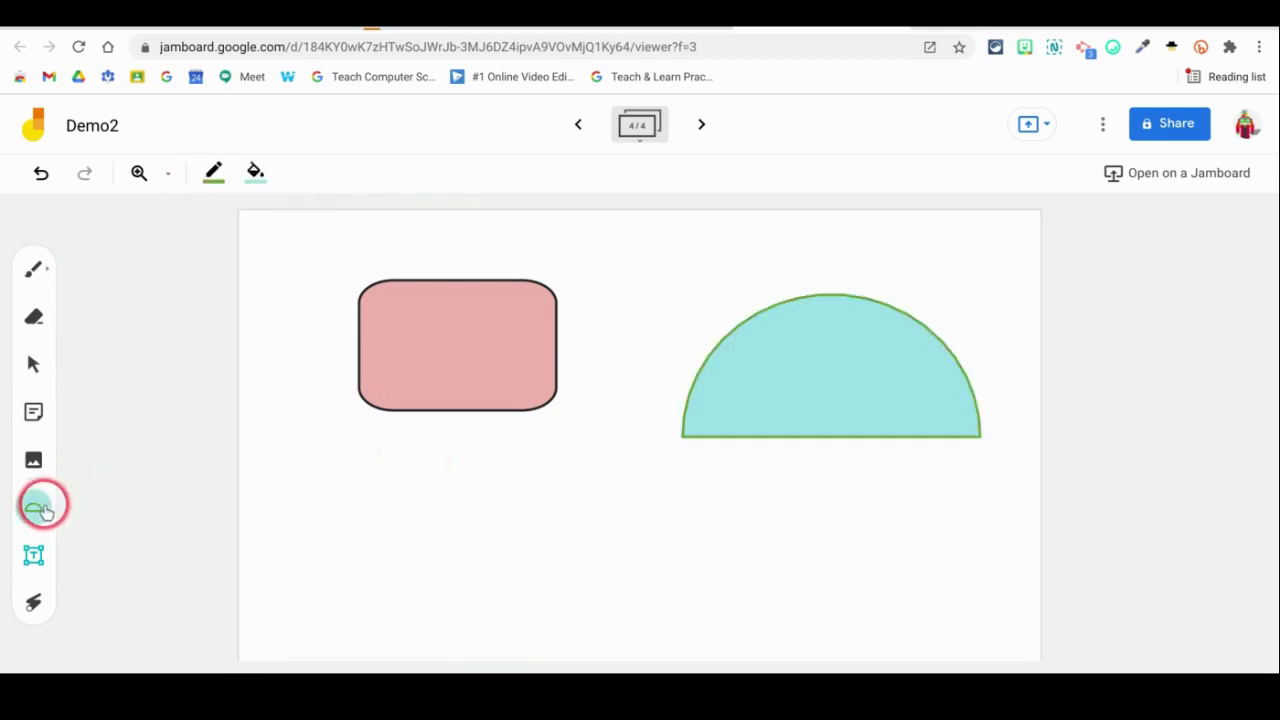
{"action": "left_click", "coordinate": [226, 506]}
{"action": "left_click_drag", "start_coordinate": [391, 506], "coordinate": [546, 649]}
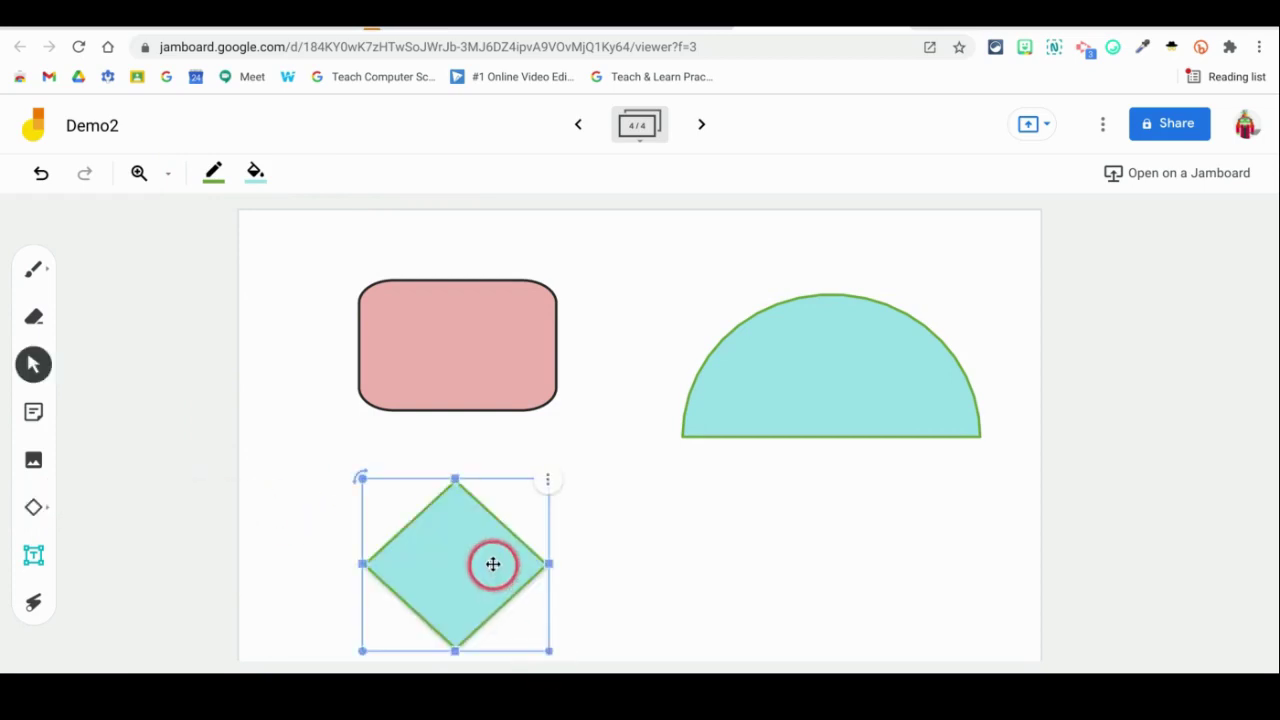
{"action": "left_click_drag", "start_coordinate": [491, 563], "coordinate": [468, 530]}
{"action": "left_click", "coordinate": [255, 172]}
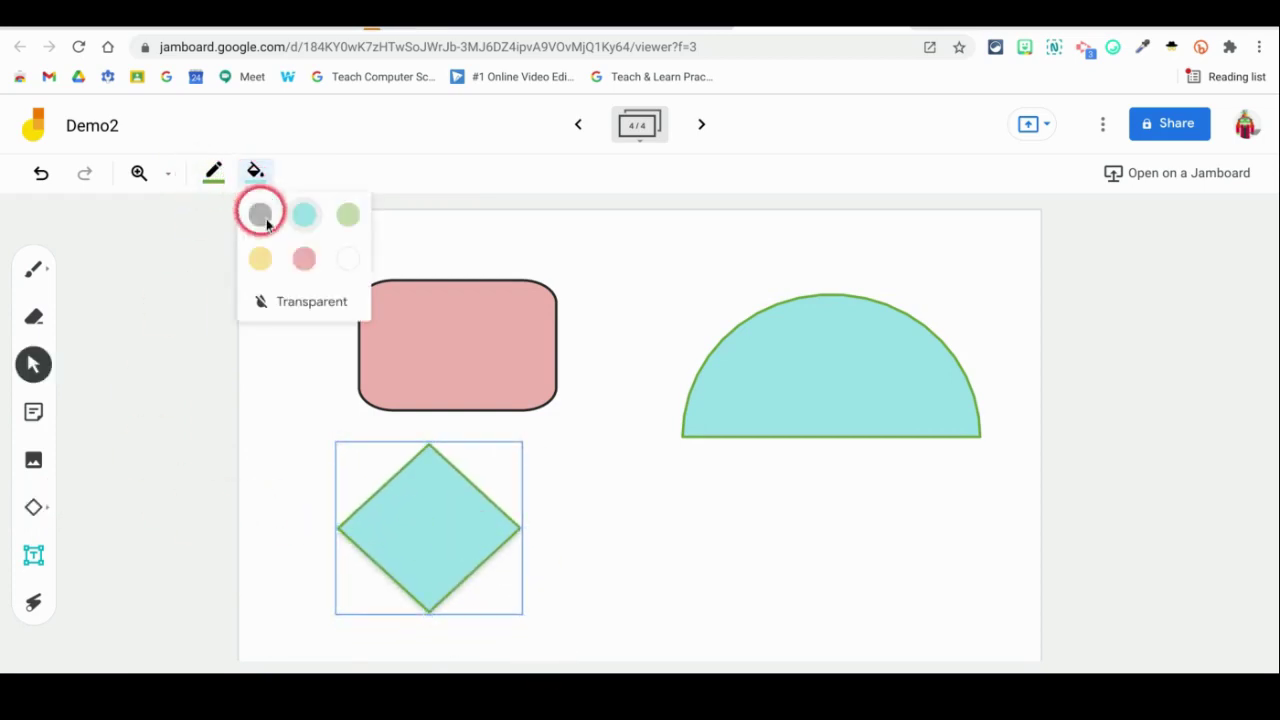
{"action": "left_click", "coordinate": [260, 216]}
Draw a wide arrow below the semicircle, shift it toward the diamond, and rotate it to point left
{"action": "left_click", "coordinate": [44, 508]}
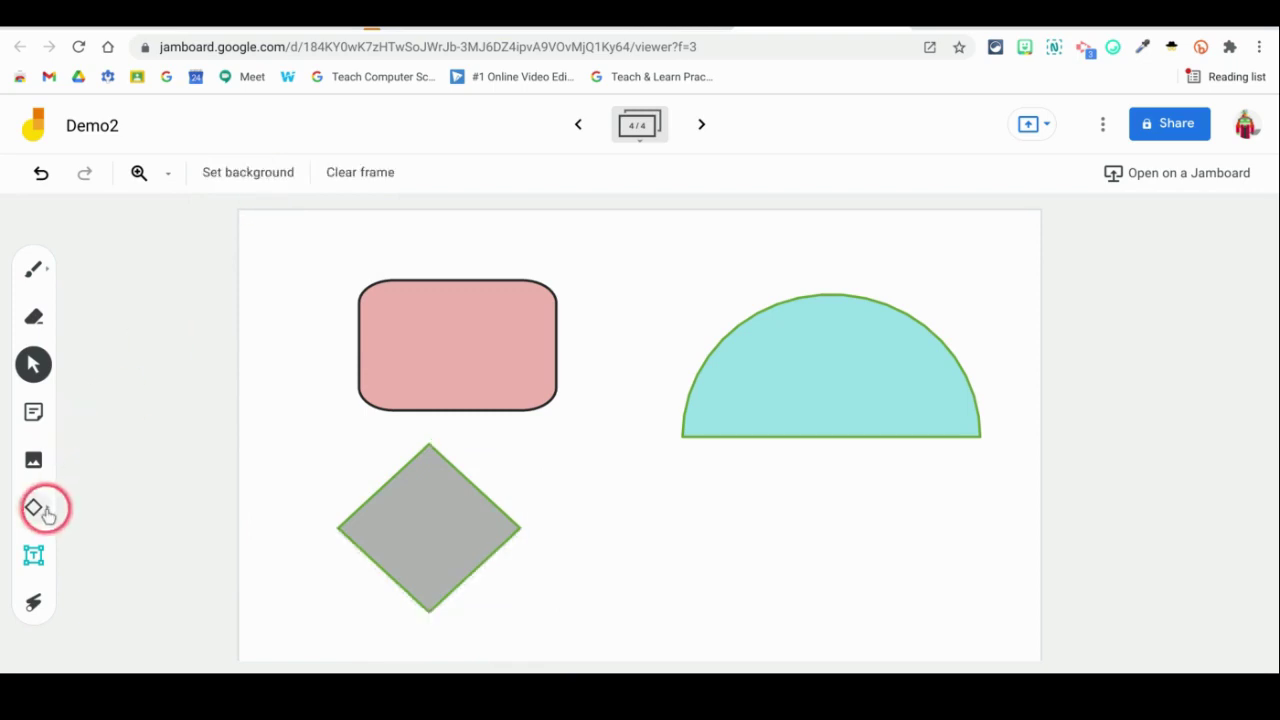
{"action": "left_click", "coordinate": [216, 549]}
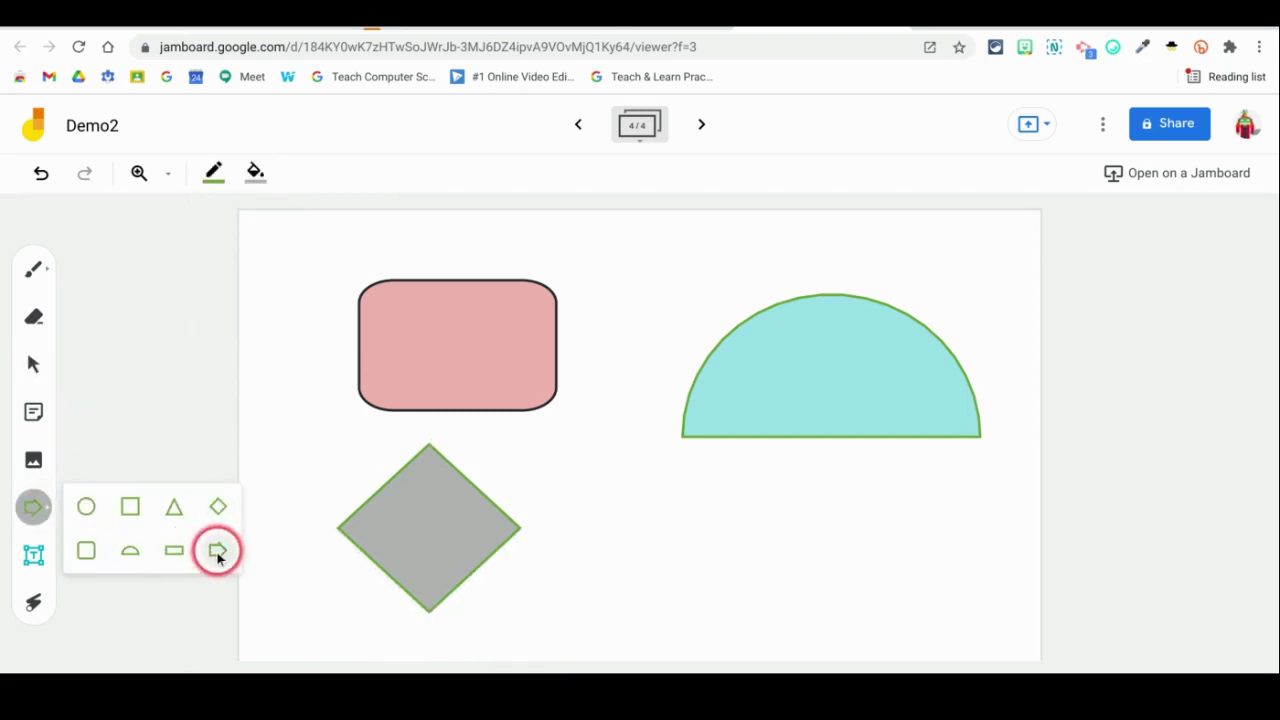
{"action": "left_click_drag", "start_coordinate": [679, 484], "coordinate": [971, 580]}
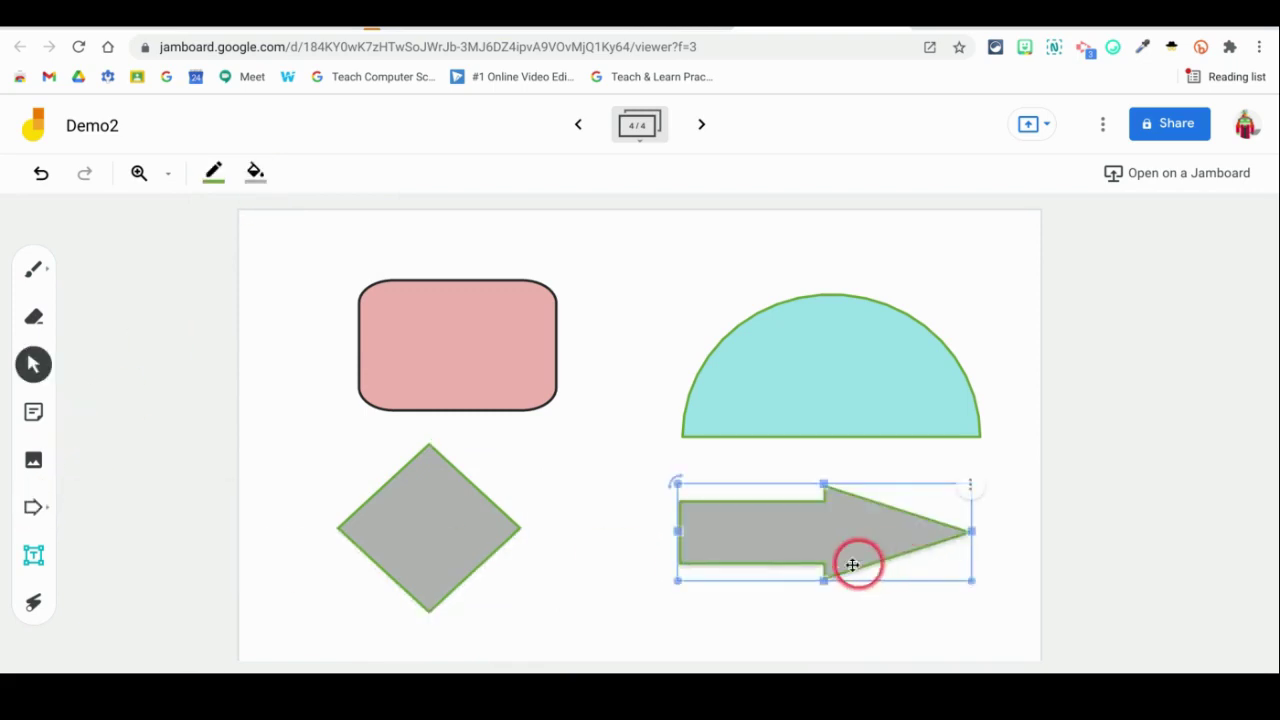
{"action": "left_click_drag", "start_coordinate": [709, 537], "coordinate": [648, 537]}
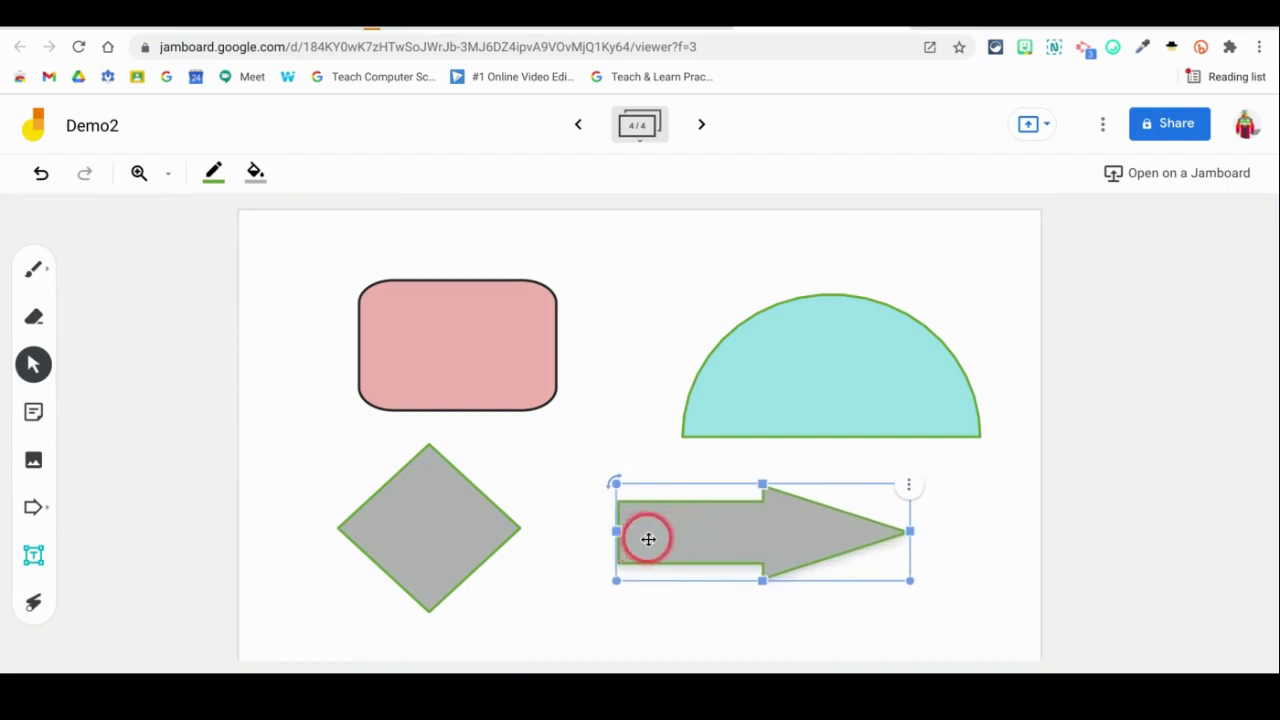
{"action": "left_click_drag", "start_coordinate": [616, 483], "coordinate": [912, 581]}
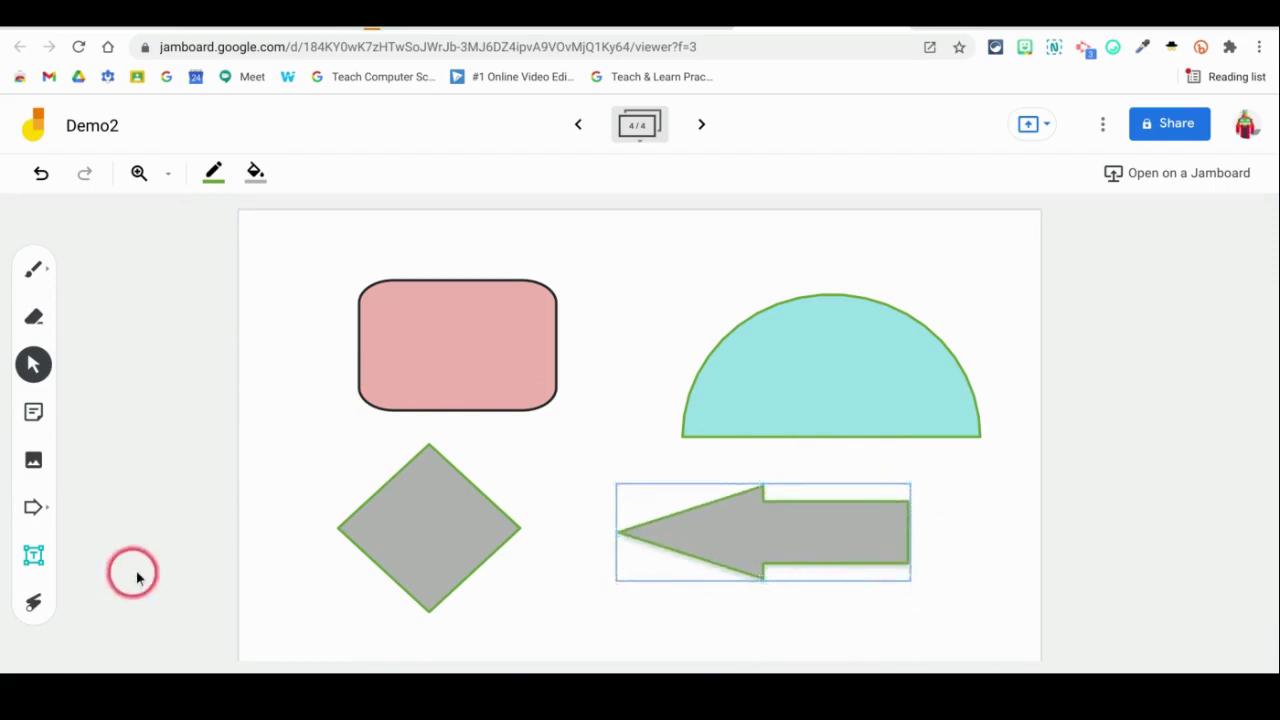
Duplicate the arrow, separate the two arrows, and rotate the lower one to point right
{"action": "left_click", "coordinate": [618, 580]}
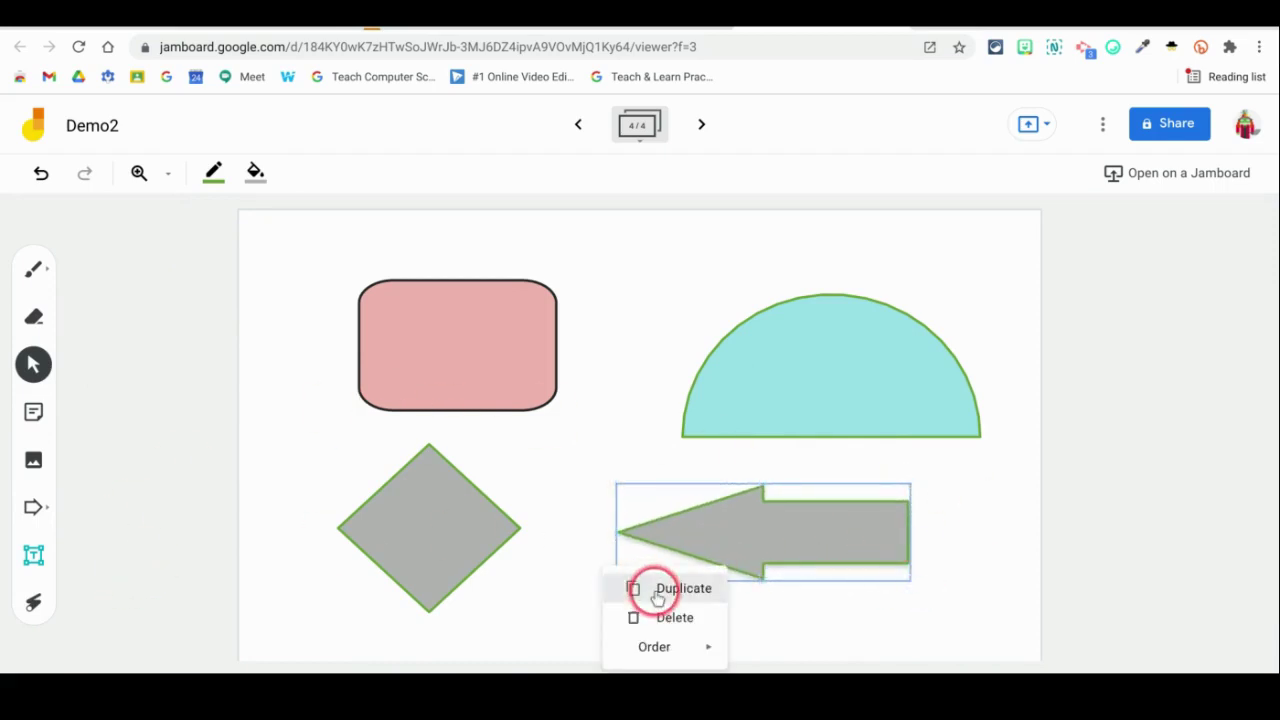
{"action": "left_click", "coordinate": [636, 587]}
{"action": "left_click_drag", "start_coordinate": [691, 535], "coordinate": [703, 597]}
{"action": "left_click_drag", "start_coordinate": [726, 511], "coordinate": [596, 458]}
{"action": "left_click_drag", "start_coordinate": [777, 606], "coordinate": [772, 599]}
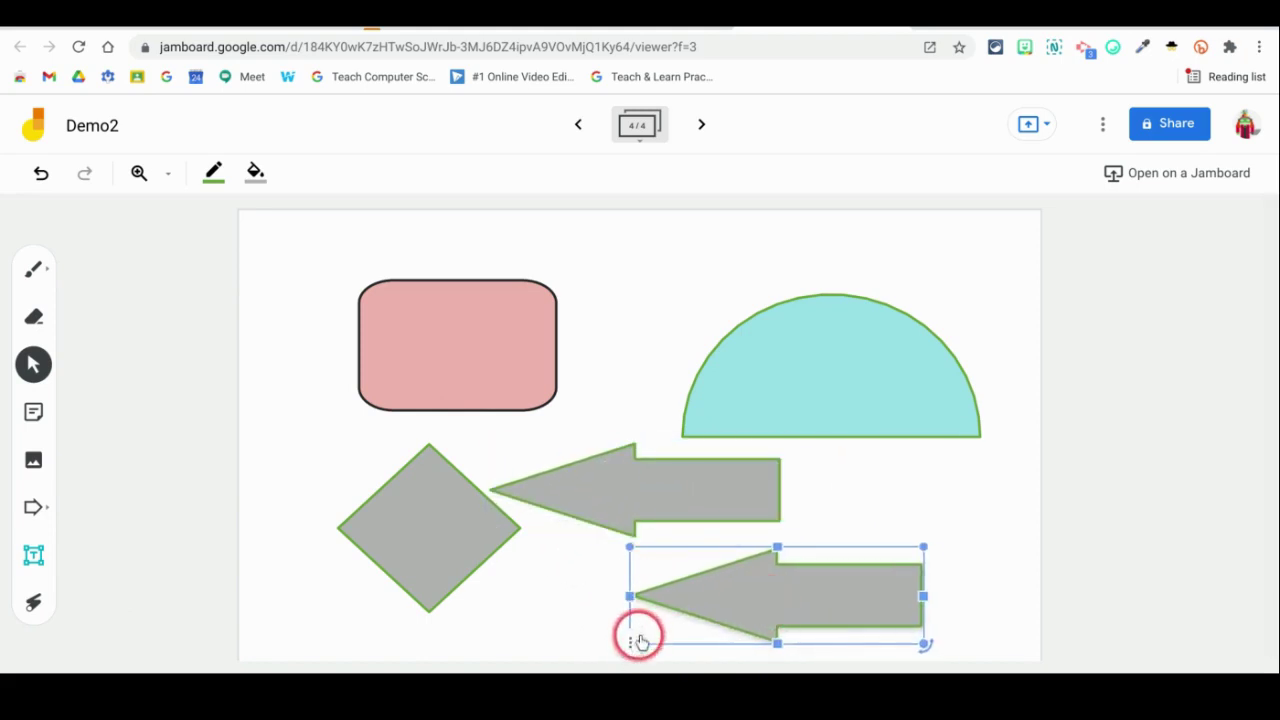
{"action": "left_click_drag", "start_coordinate": [923, 645], "coordinate": [651, 551]}
{"action": "left_click_drag", "start_coordinate": [774, 583], "coordinate": [840, 566]}
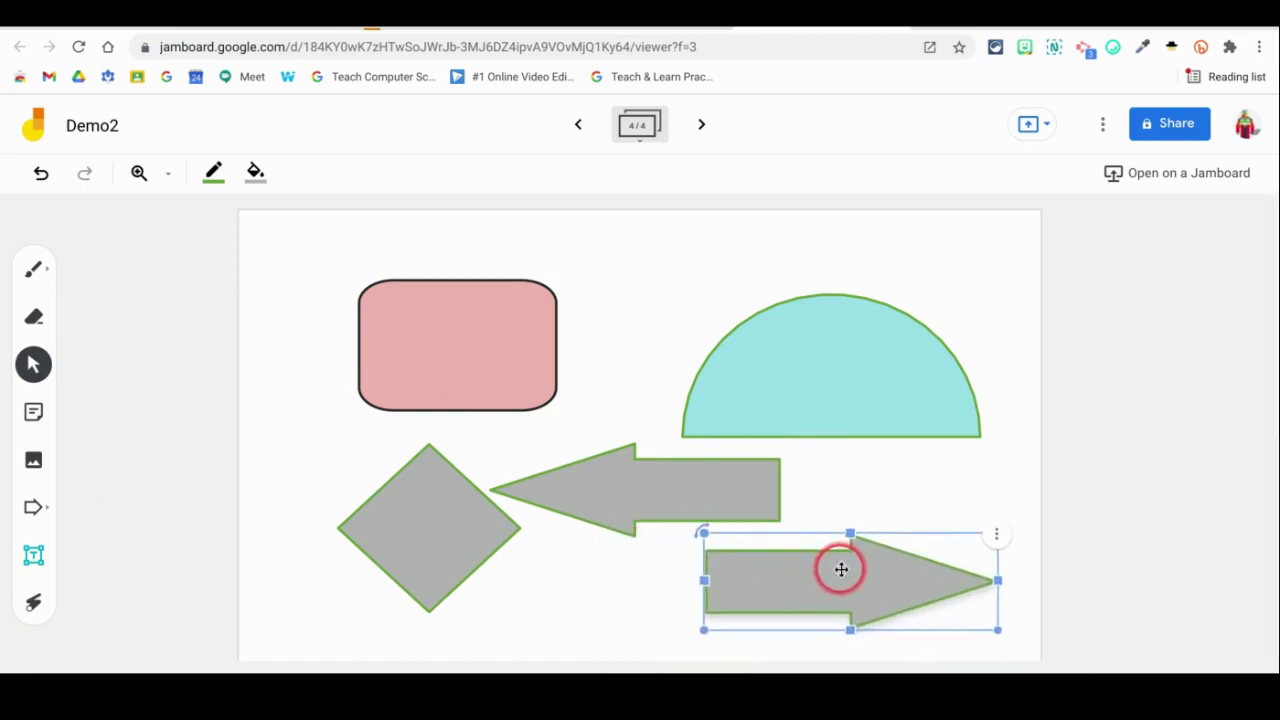
Move the diamond between the rounded rectangle and the semicircle, and line up the two arrows along the bottom of the frame
{"action": "left_click", "coordinate": [651, 477]}
{"action": "left_click_drag", "start_coordinate": [433, 522], "coordinate": [621, 358]}
{"action": "left_click_drag", "start_coordinate": [612, 488], "coordinate": [418, 585]}
{"action": "mouse_move", "coordinate": [794, 600]}
{"action": "left_mouse_down"}
{"action": "mouse_move", "coordinate": [800, 614]}
{"action": "mouse_move", "coordinate": [790, 602]}
{"action": "left_mouse_up"}
{"action": "left_click_drag", "start_coordinate": [506, 583], "coordinate": [503, 587]}
{"action": "left_click", "coordinate": [798, 603]}
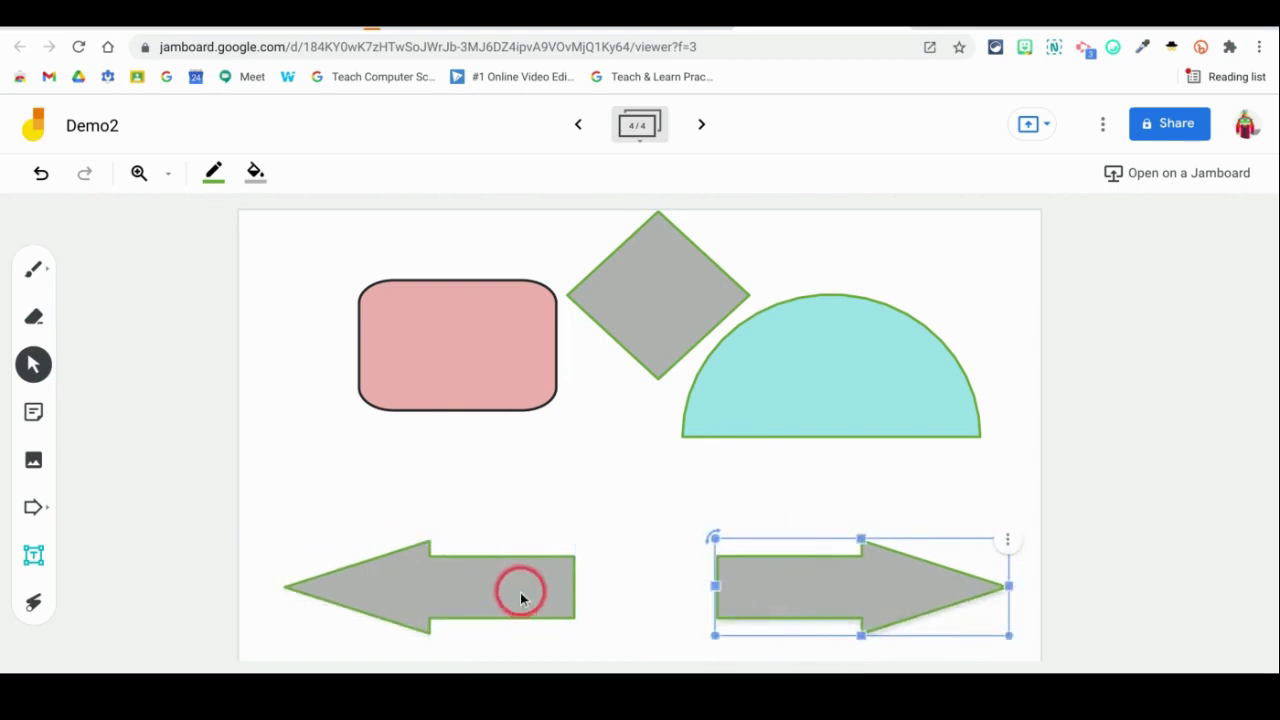
Add a Normal-style teal text box that reads Next above the left-pointing arrow
{"action": "left_click", "coordinate": [33, 559]}
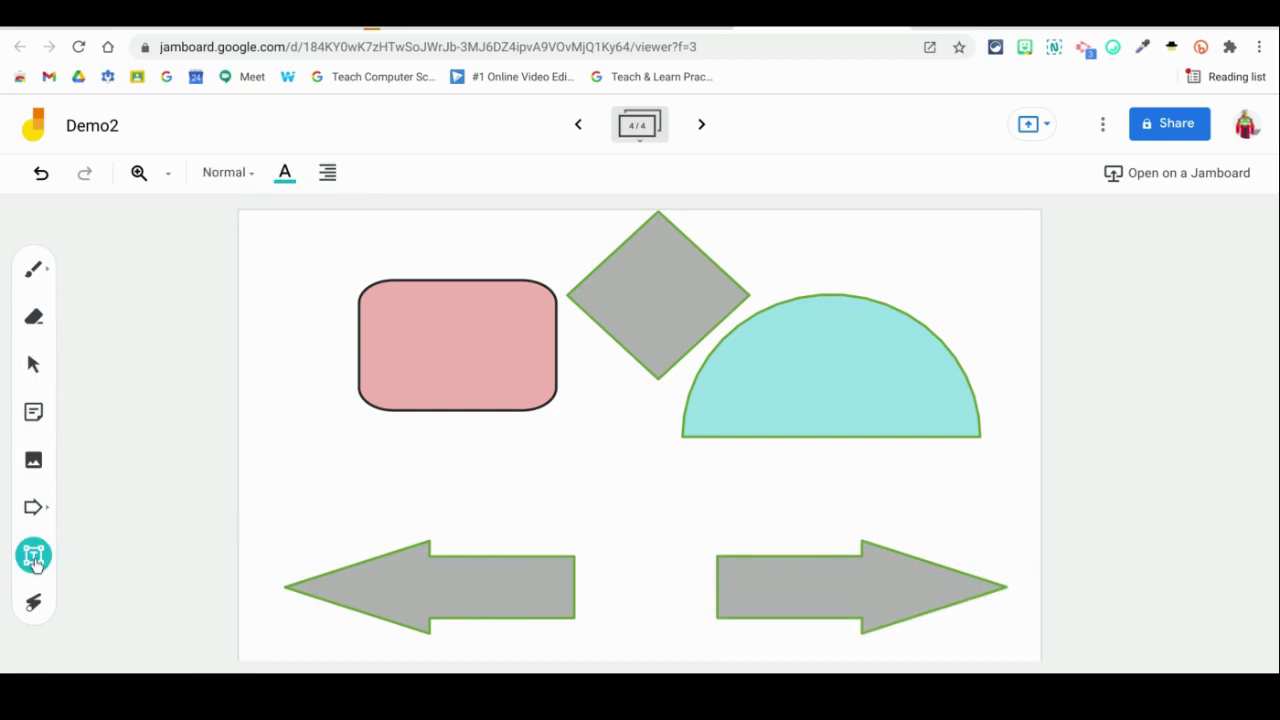
{"action": "left_click", "coordinate": [350, 486]}
{"action": "left_click", "coordinate": [404, 491]}
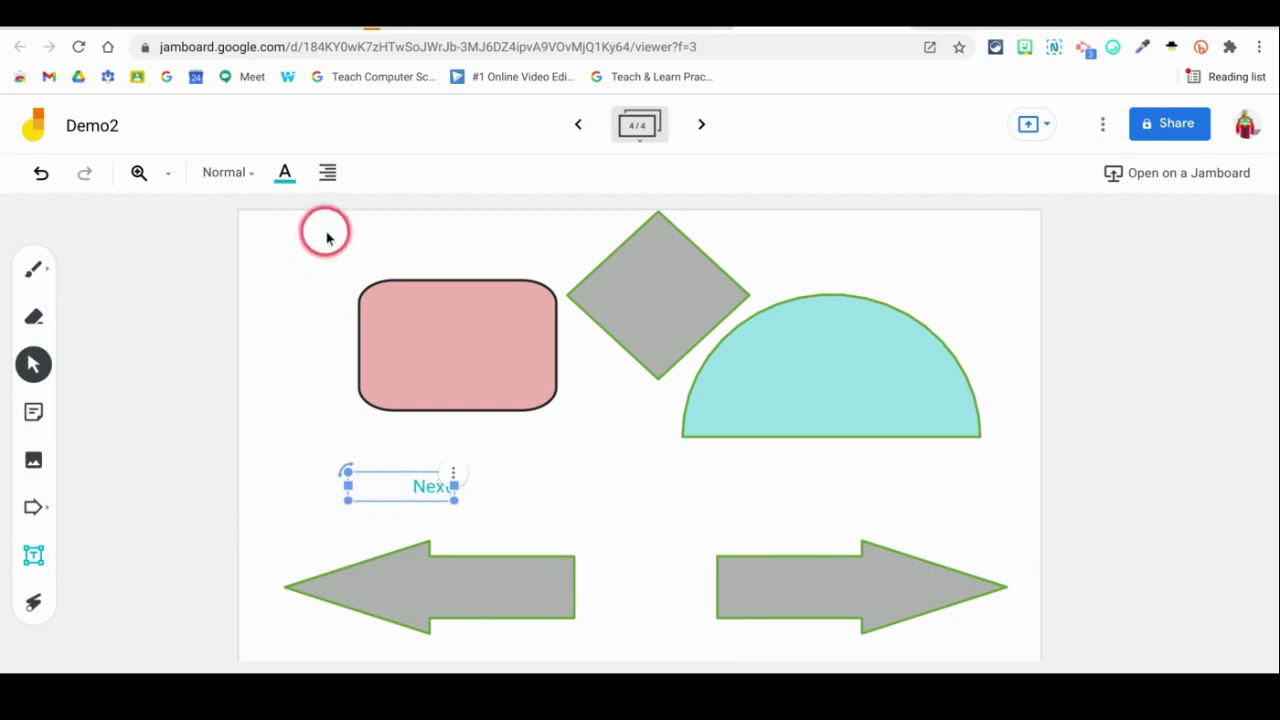
{"action": "left_click", "coordinate": [409, 457]}
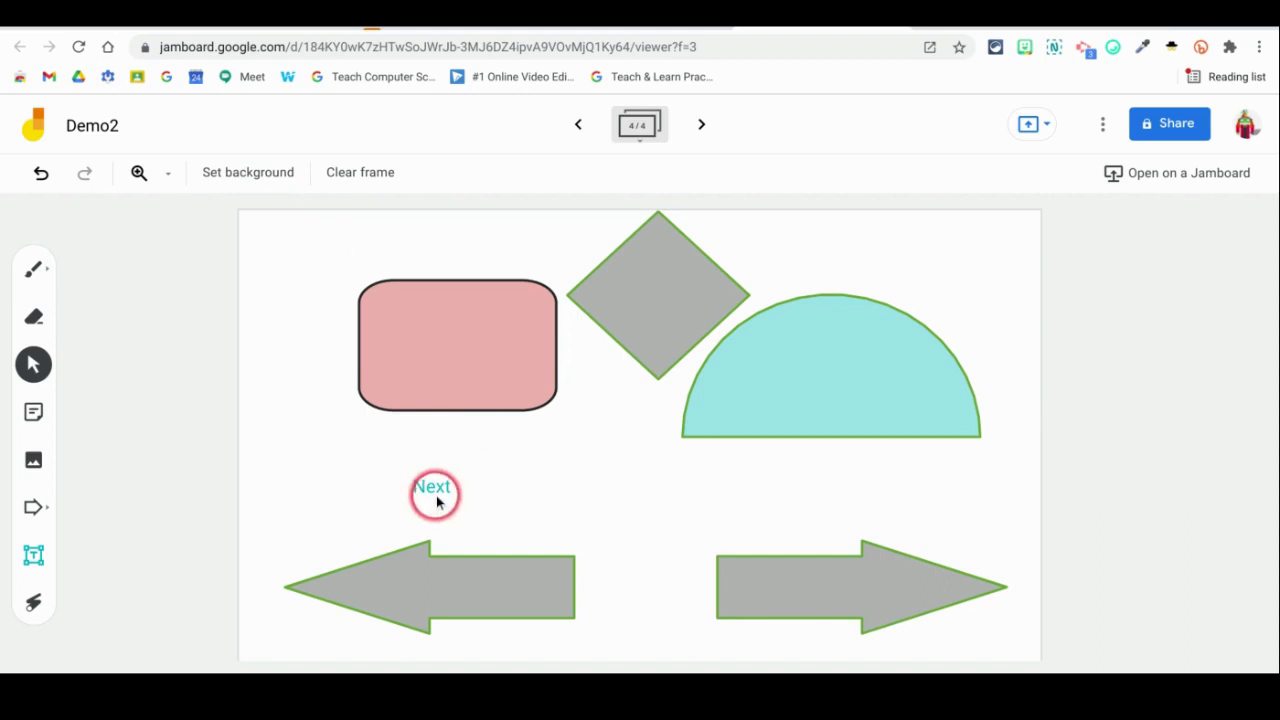
Recolor the Next text green and set its text style to Title
{"action": "left_click", "coordinate": [436, 500]}
{"action": "left_click", "coordinate": [334, 172]}
{"action": "left_click", "coordinate": [321, 221]}
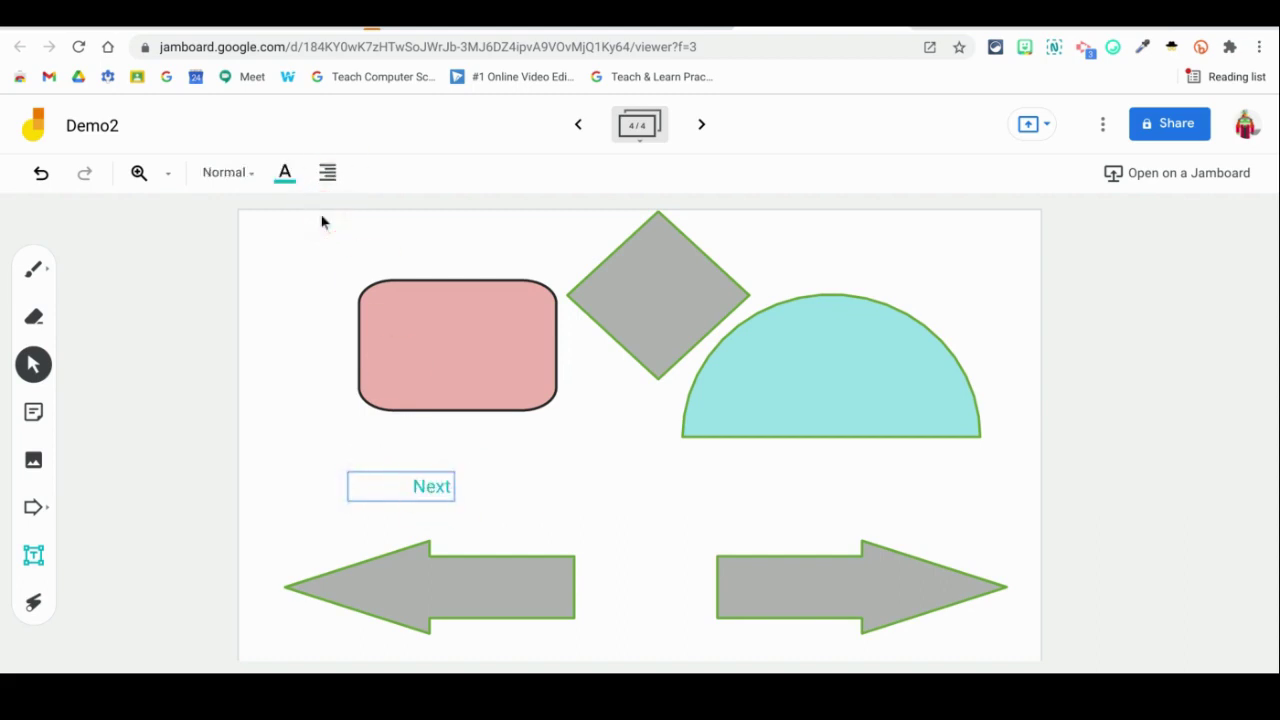
{"action": "left_click", "coordinate": [285, 172]}
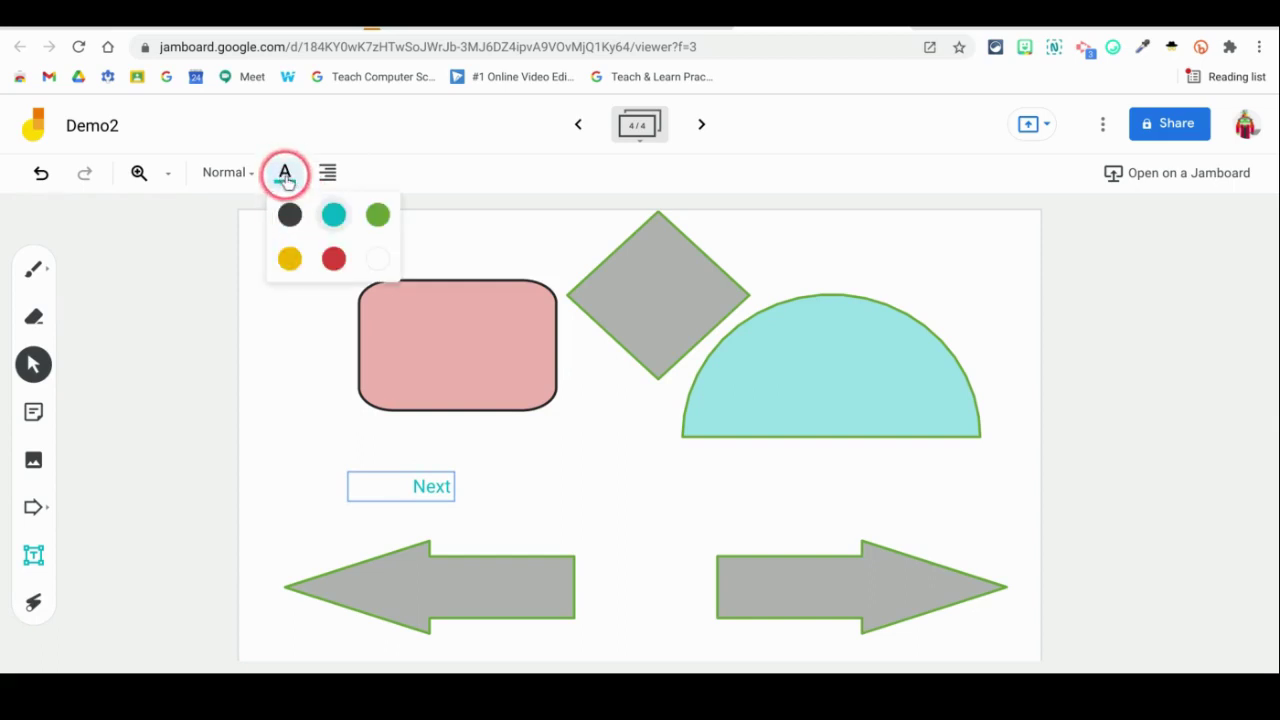
{"action": "left_click", "coordinate": [378, 214]}
{"action": "left_click", "coordinate": [249, 178]}
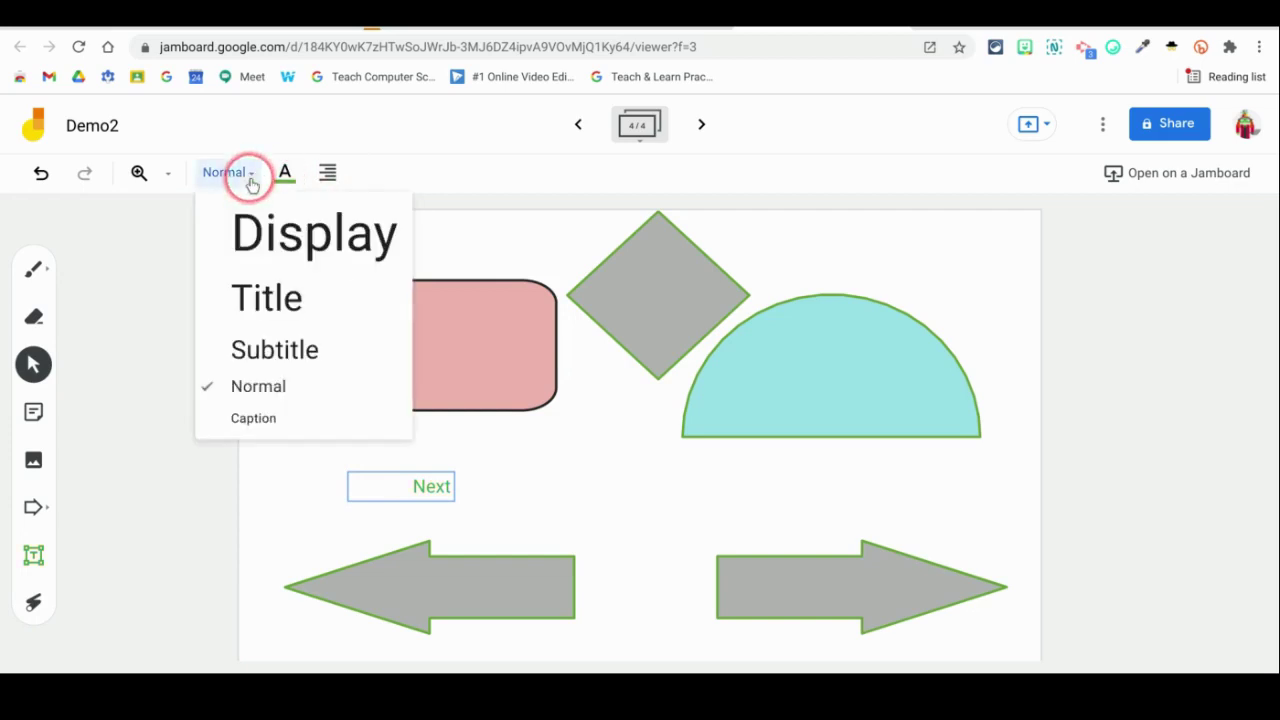
{"action": "left_click", "coordinate": [257, 305]}
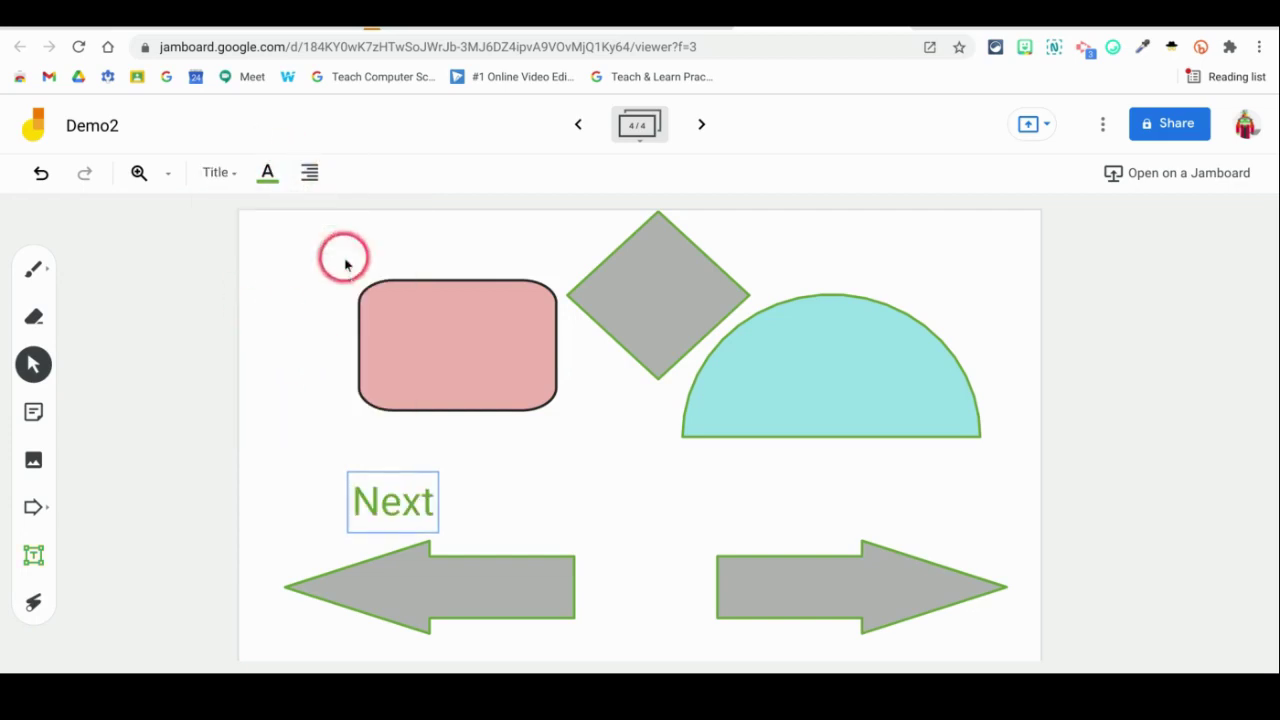
Widen the Next text box on both sides so it spans most of the left-pointing arrow's length
{"action": "left_click", "coordinate": [381, 474]}
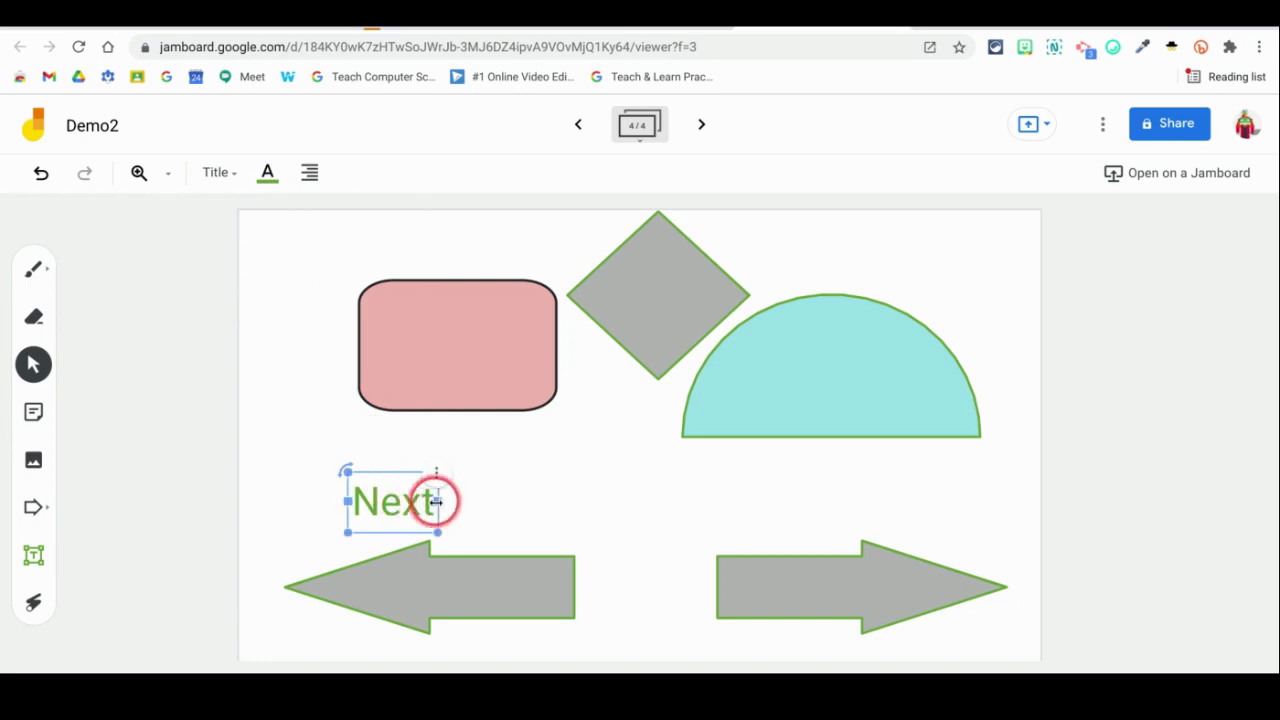
{"action": "left_click_drag", "start_coordinate": [437, 501], "coordinate": [562, 498]}
{"action": "left_click_drag", "start_coordinate": [347, 500], "coordinate": [331, 498]}
Try center and left alignment on the Next text and return it to right alignment
{"action": "left_click", "coordinate": [310, 174]}
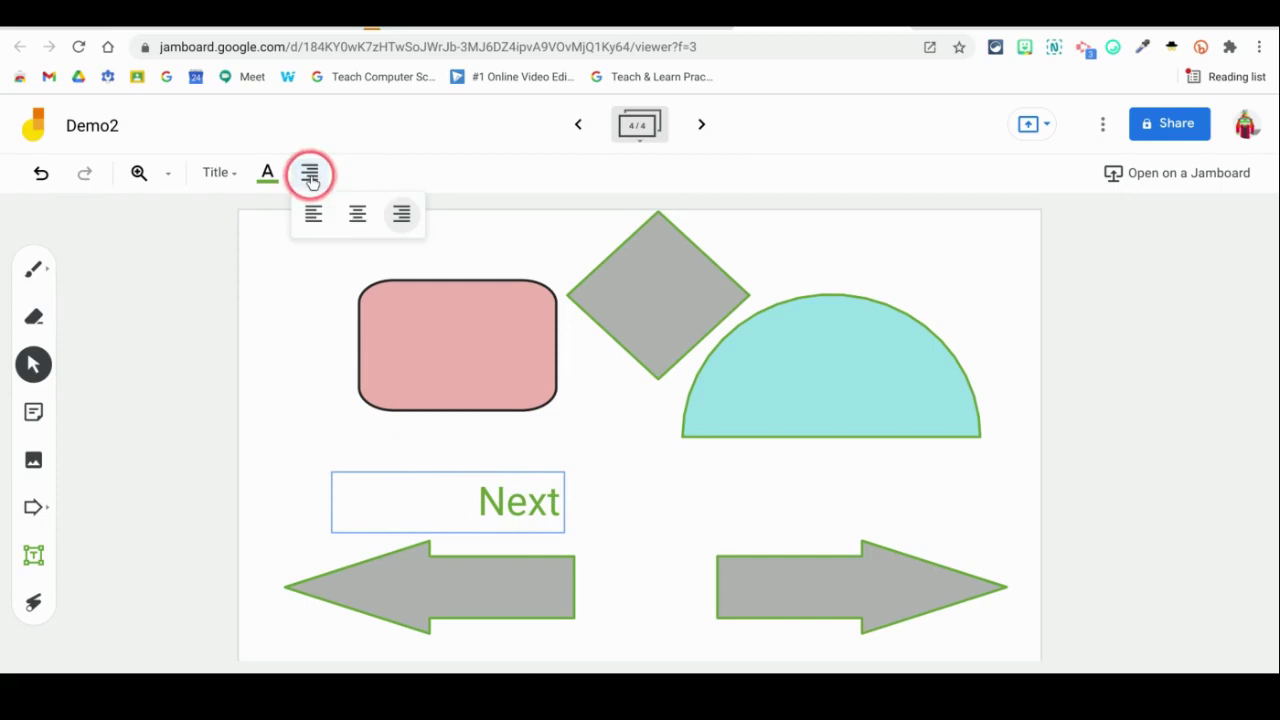
{"action": "left_click", "coordinate": [356, 214]}
{"action": "left_click", "coordinate": [312, 175]}
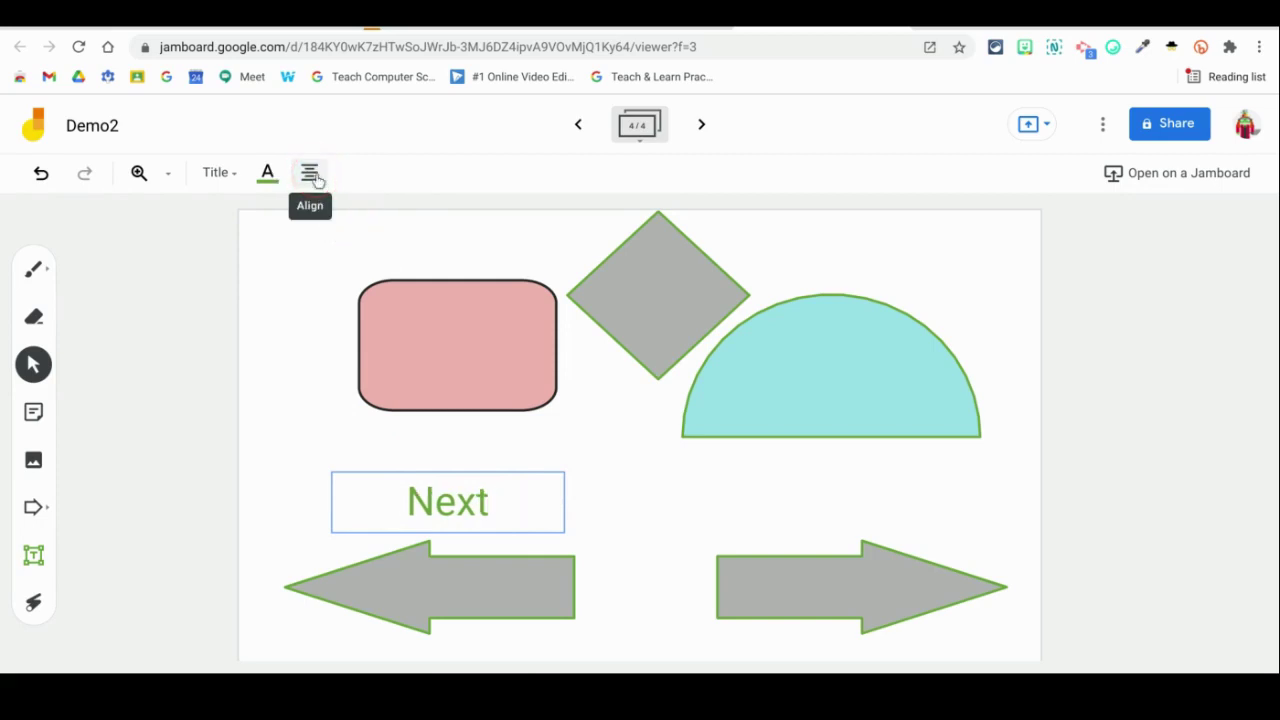
{"action": "left_click", "coordinate": [312, 175]}
{"action": "left_click", "coordinate": [314, 211]}
{"action": "left_click", "coordinate": [312, 175]}
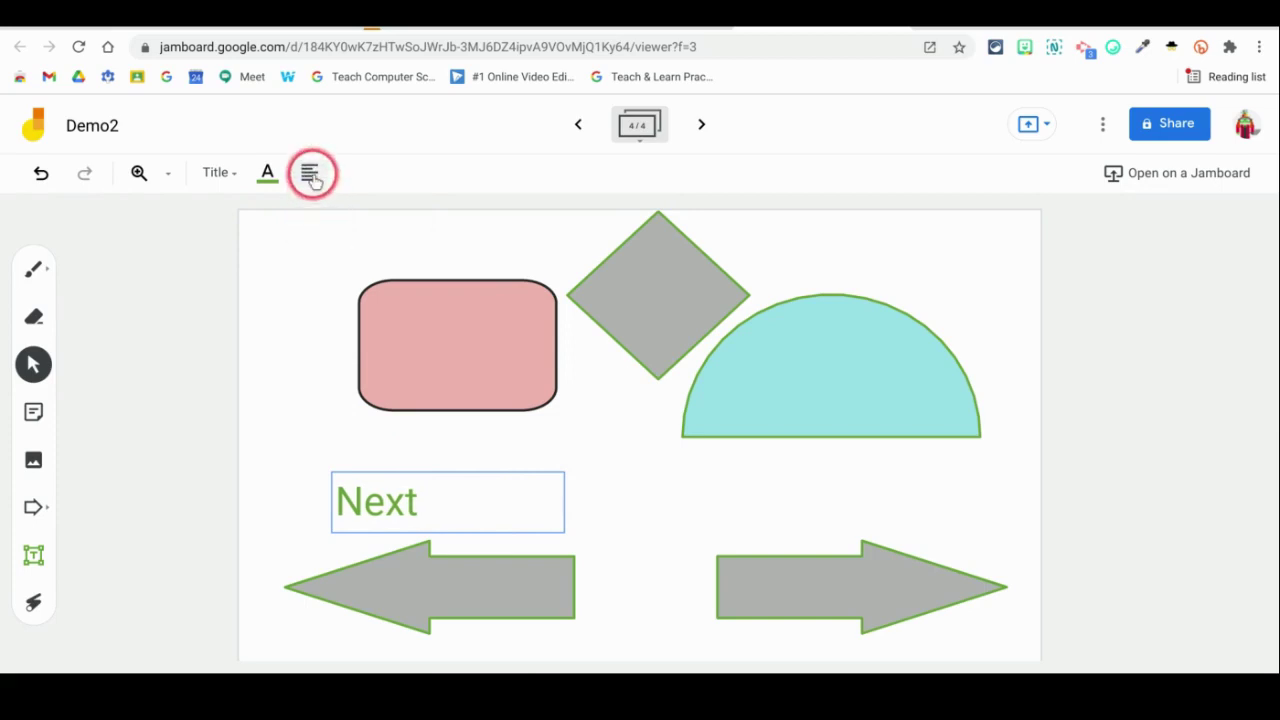
{"action": "left_click", "coordinate": [397, 211]}
Move the Next text box onto the right-pointing arrow
{"action": "left_click", "coordinate": [493, 522]}
{"action": "left_click_drag", "start_coordinate": [493, 522], "coordinate": [838, 580]}
{"action": "left_click", "coordinate": [750, 507]}
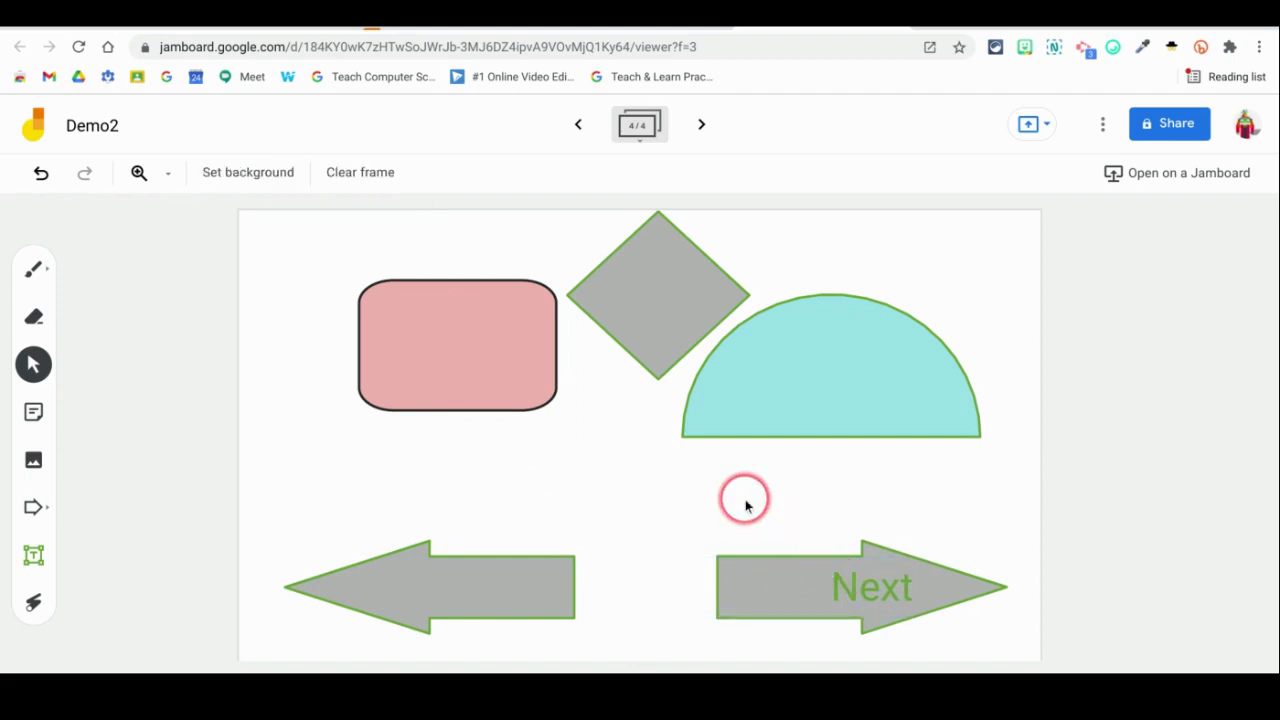
Duplicate the Next text box, place the copy on the left-pointing arrow, and change its text to Back
{"action": "left_click", "coordinate": [843, 591]}
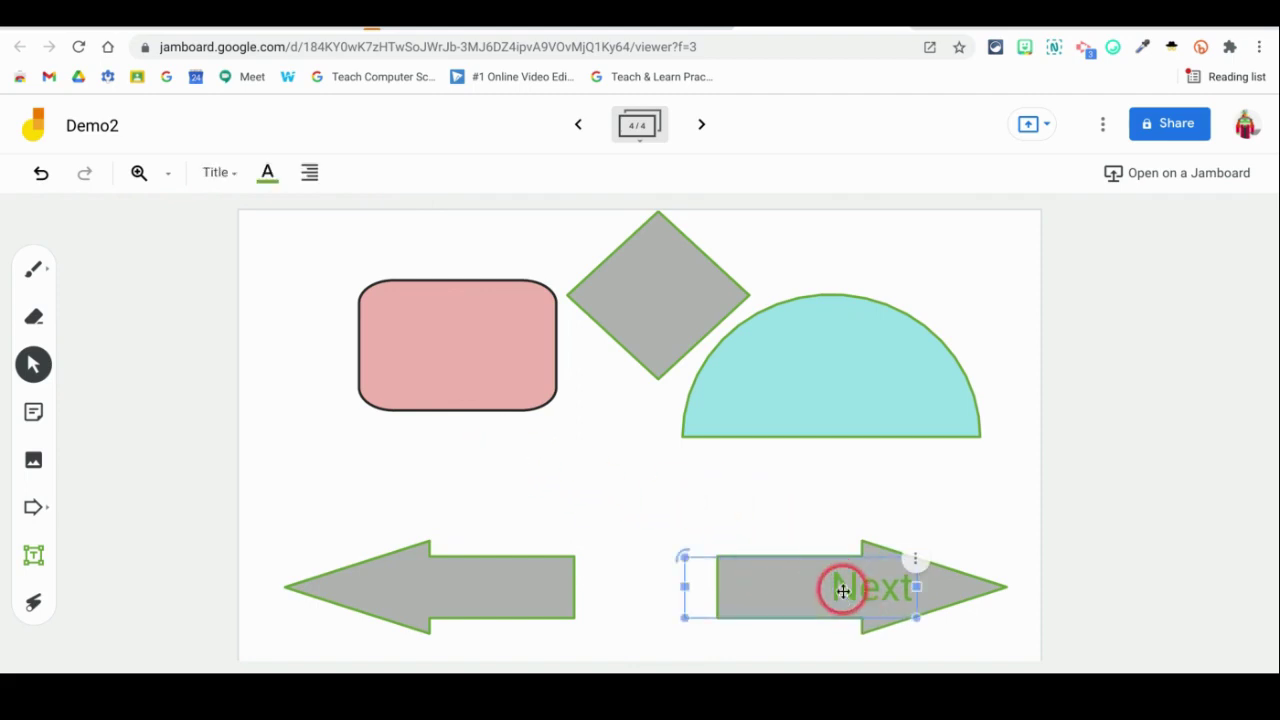
{"action": "left_click", "coordinate": [915, 559]}
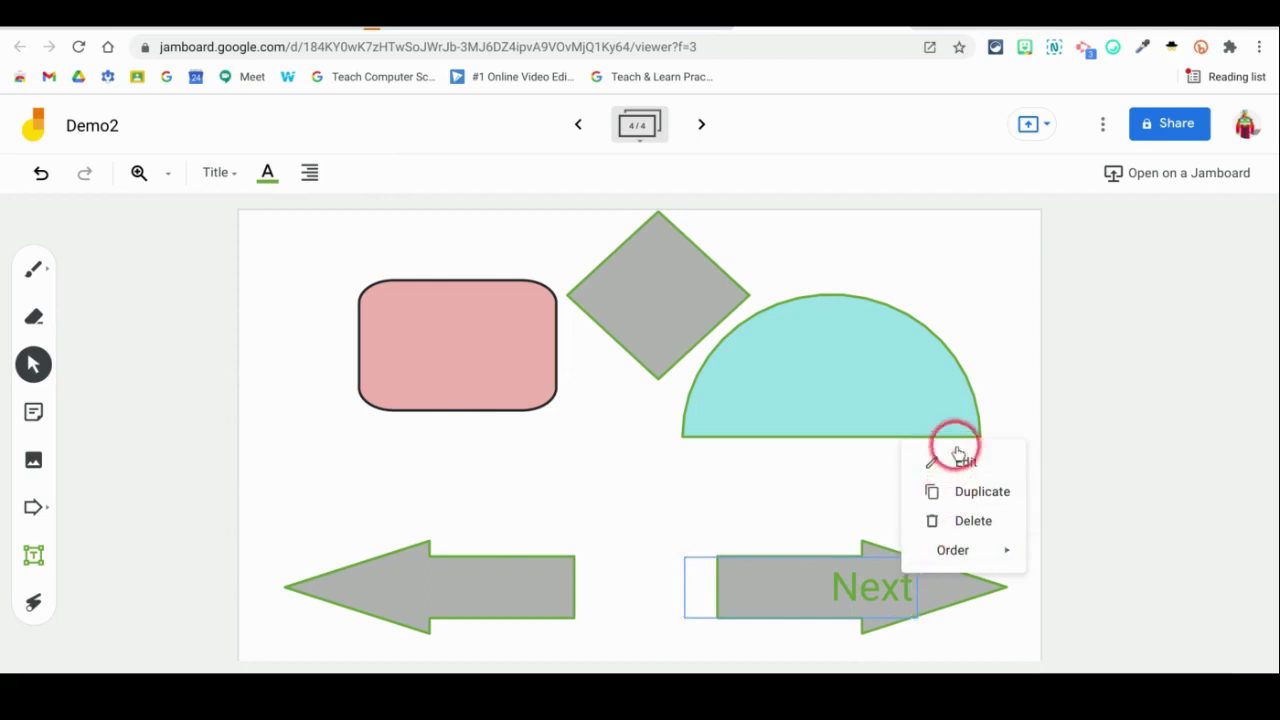
{"action": "left_click", "coordinate": [967, 509]}
{"action": "left_click_drag", "start_coordinate": [886, 611], "coordinate": [504, 592]}
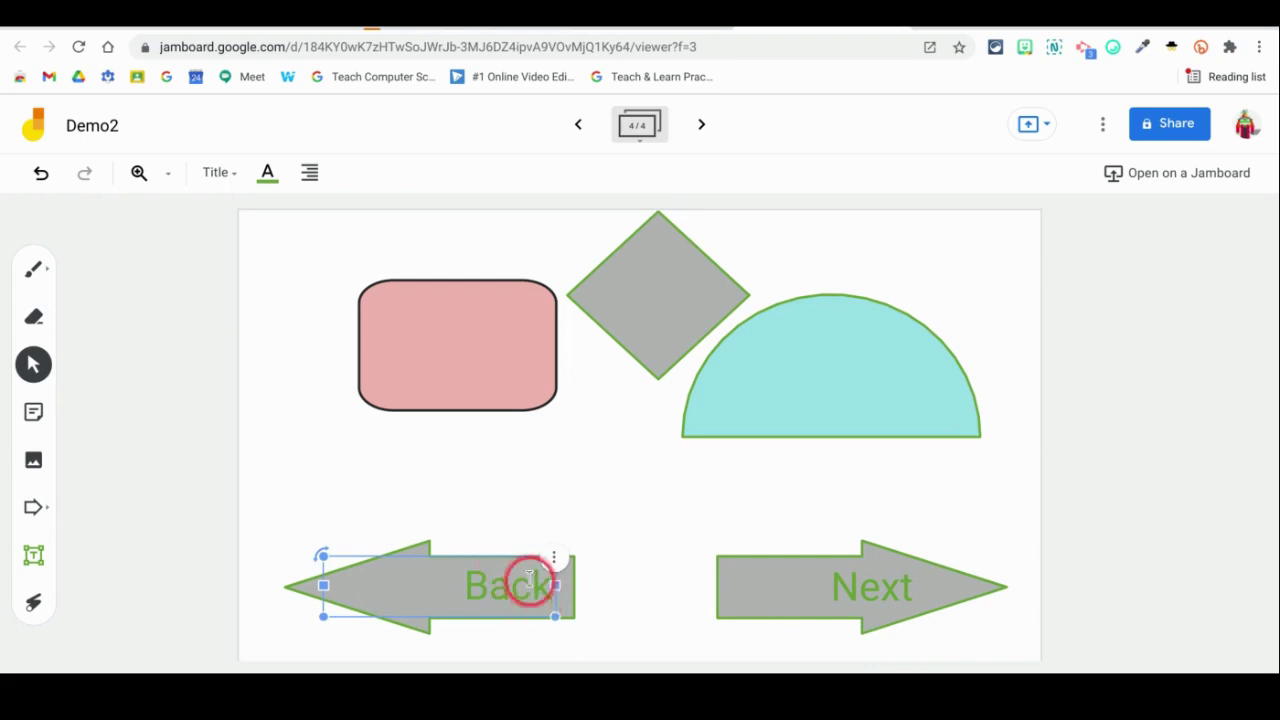
Recolor the Back text red and give the left-pointing arrow a matching red outline
{"action": "left_click", "coordinate": [268, 173]}
{"action": "left_click", "coordinate": [268, 173]}
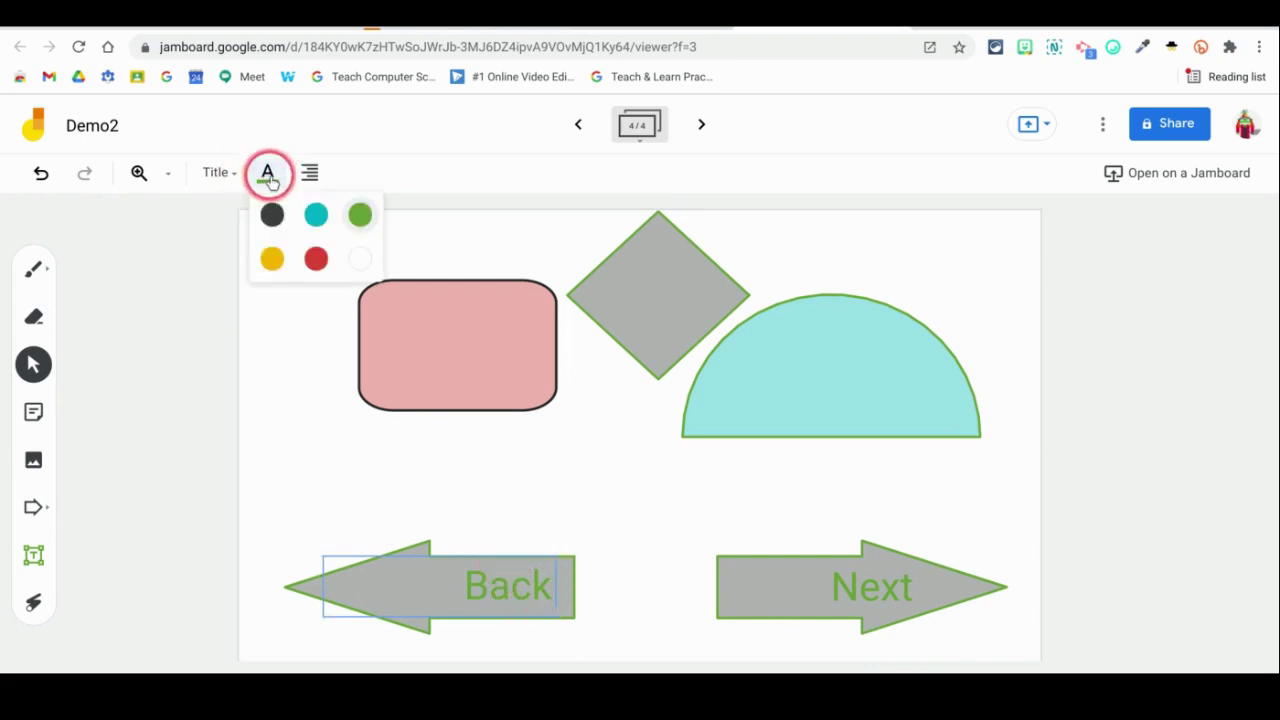
{"action": "left_click", "coordinate": [316, 259]}
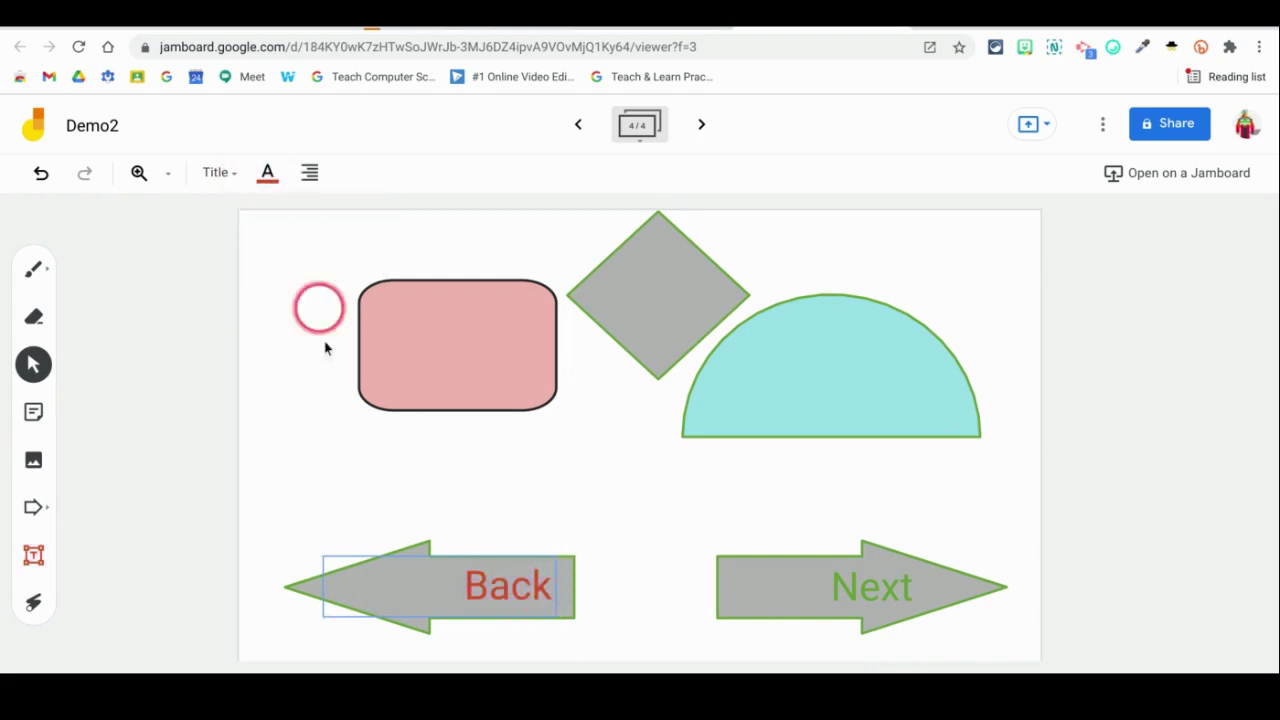
{"action": "left_click", "coordinate": [298, 580]}
{"action": "left_click", "coordinate": [215, 175]}
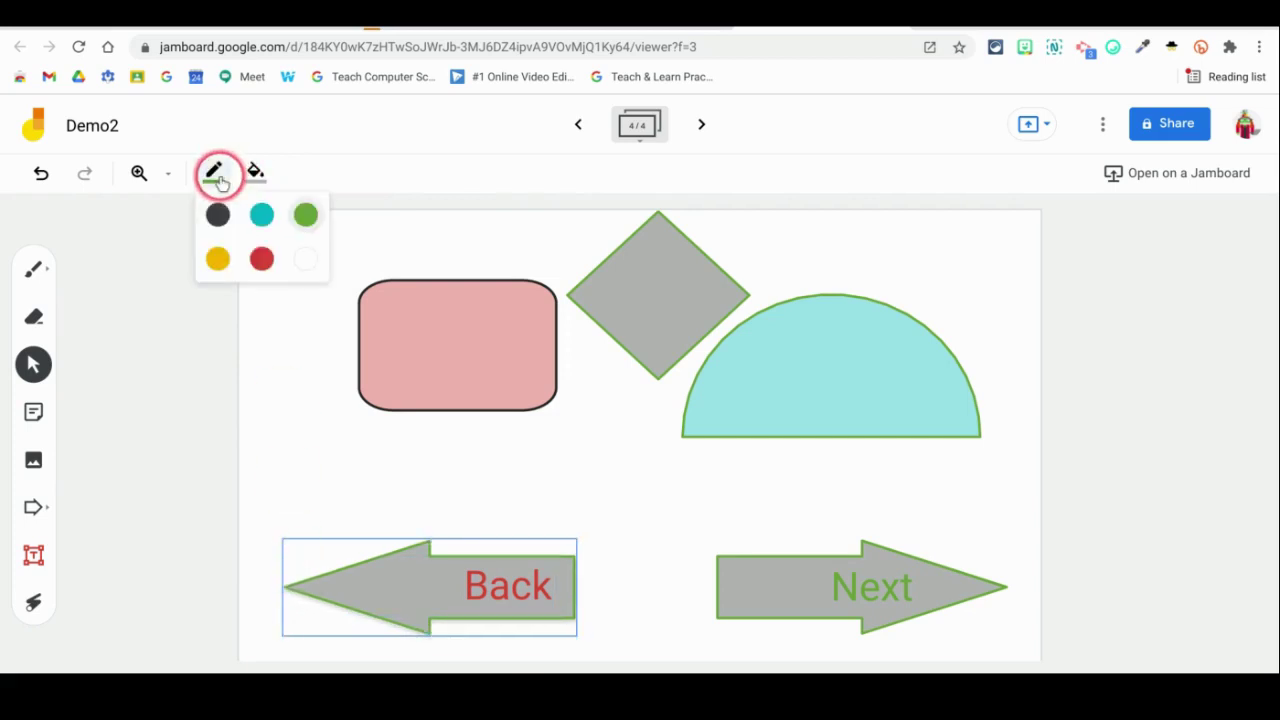
{"action": "left_click", "coordinate": [263, 256]}
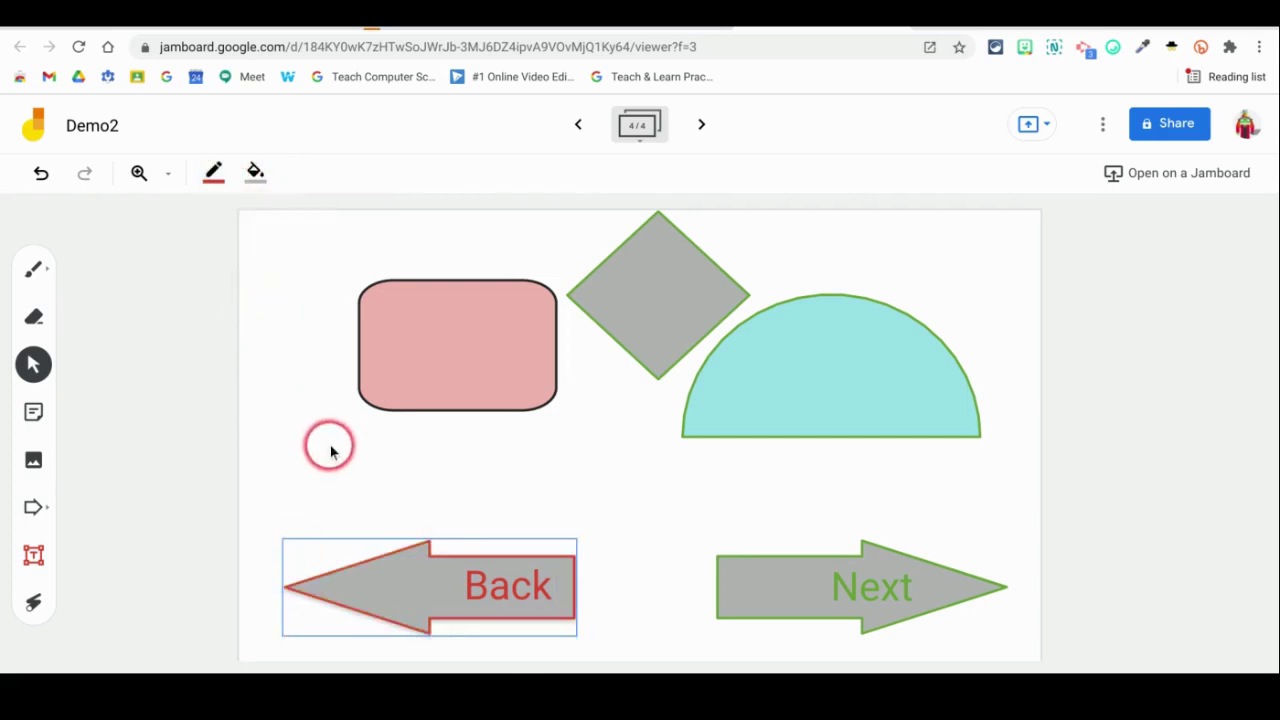
{"action": "left_click", "coordinate": [315, 479]}
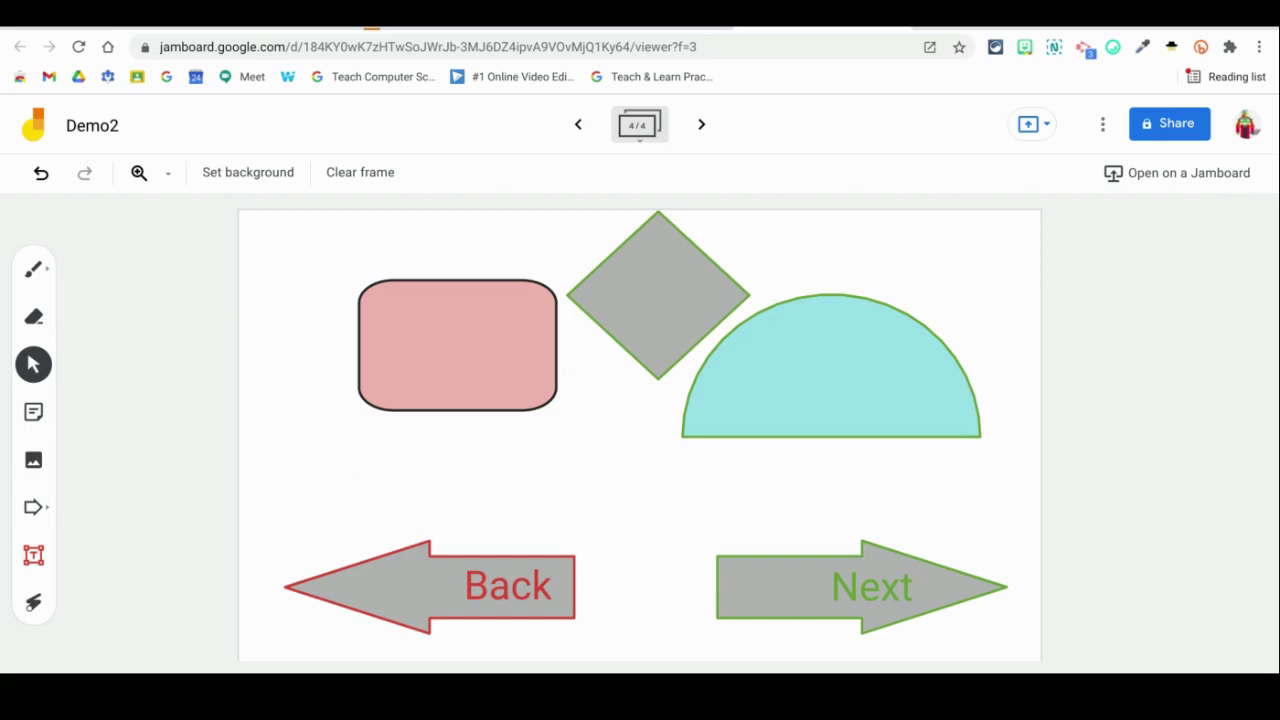
Demonstrate the laser by tracing temporary strokes around and over the shapes on the frame
{"action": "left_click", "coordinate": [38, 603]}
{"action": "mouse_move", "coordinate": [589, 491]}
{"action": "left_mouse_down"}
{"action": "mouse_move", "coordinate": [277, 597]}
{"action": "mouse_move", "coordinate": [677, 500]}
{"action": "mouse_move", "coordinate": [687, 478]}
{"action": "mouse_move", "coordinate": [949, 454]}
{"action": "mouse_move", "coordinate": [789, 517]}
{"action": "mouse_move", "coordinate": [686, 617]}
{"action": "mouse_move", "coordinate": [1010, 490]}
{"action": "mouse_move", "coordinate": [849, 511]}
{"action": "left_mouse_up"}
{"action": "left_click_drag", "start_coordinate": [502, 478], "coordinate": [688, 383]}
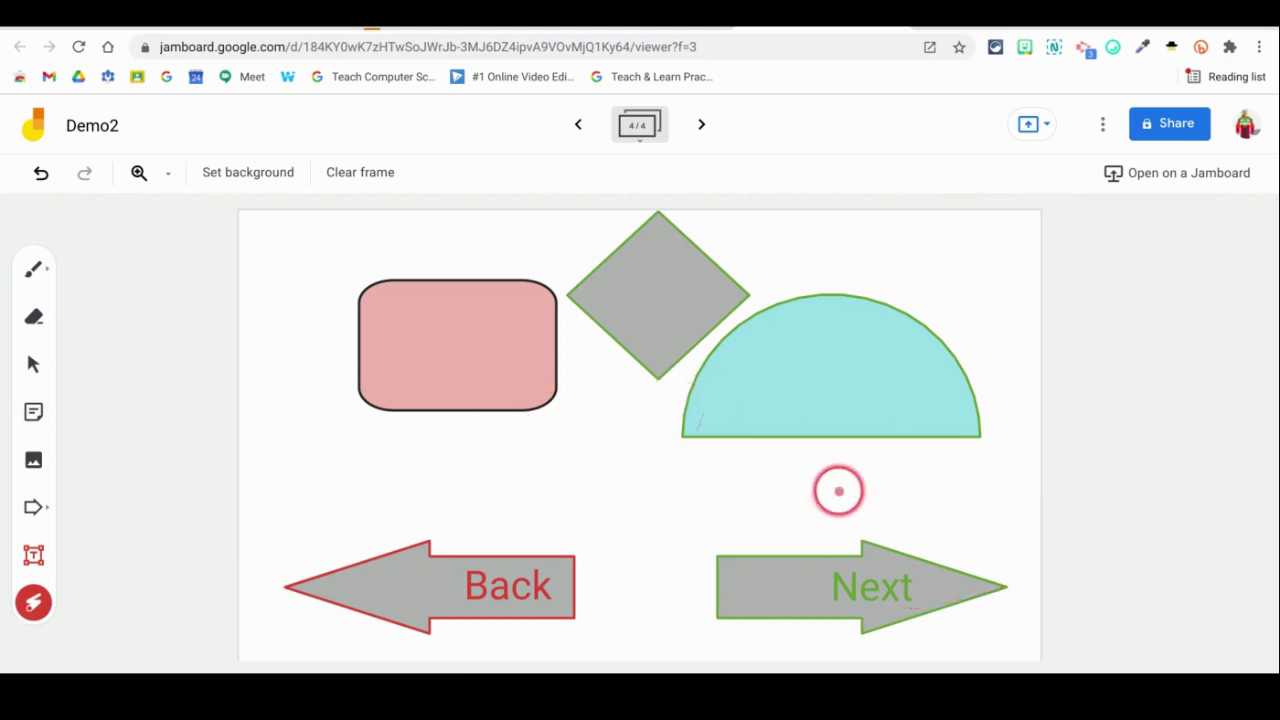
{"action": "mouse_move", "coordinate": [710, 516]}
{"action": "left_mouse_down"}
{"action": "mouse_move", "coordinate": [769, 514]}
{"action": "mouse_move", "coordinate": [857, 434]}
{"action": "mouse_move", "coordinate": [766, 526]}
{"action": "mouse_move", "coordinate": [700, 622]}
{"action": "mouse_move", "coordinate": [963, 551]}
{"action": "mouse_move", "coordinate": [703, 557]}
{"action": "left_mouse_up"}
{"action": "mouse_move", "coordinate": [360, 452]}
{"action": "left_mouse_down"}
{"action": "mouse_move", "coordinate": [566, 458]}
{"action": "mouse_move", "coordinate": [477, 480]}
{"action": "left_mouse_up"}
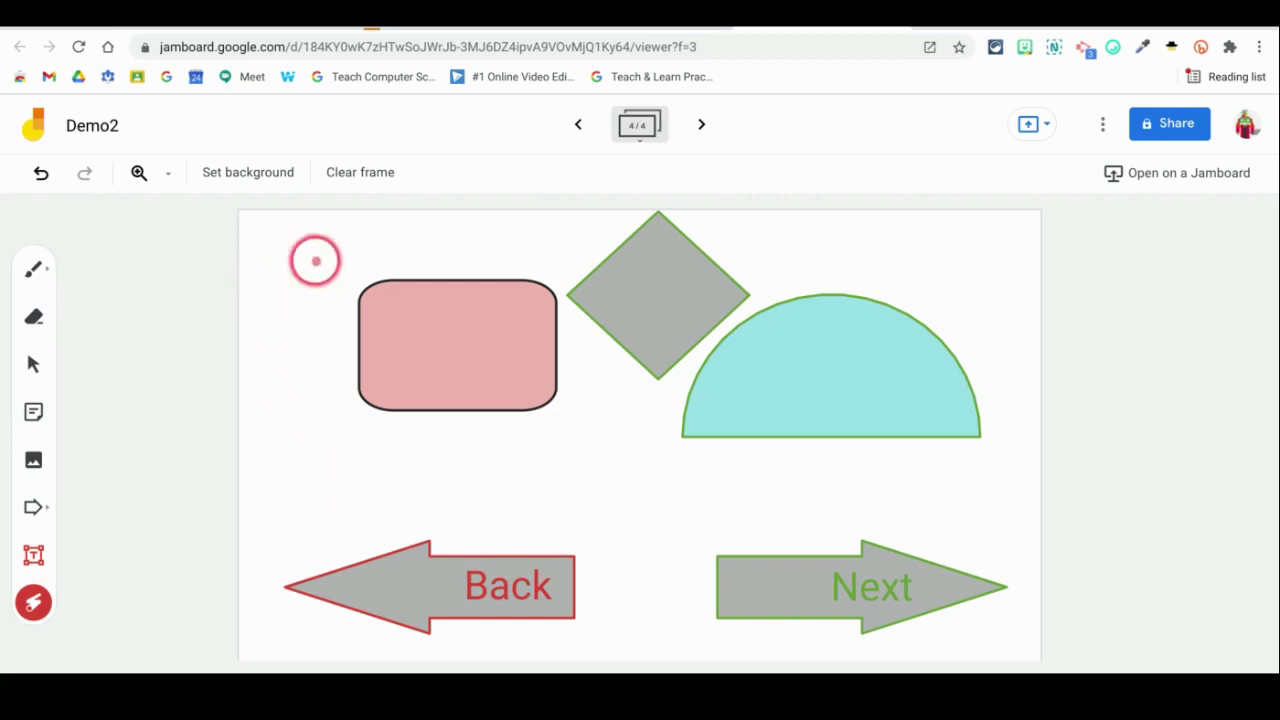
Add a fifth frame and try a ruled-line background before setting the square-grid graph background
{"action": "left_click", "coordinate": [702, 124]}
{"action": "left_click", "coordinate": [246, 174]}
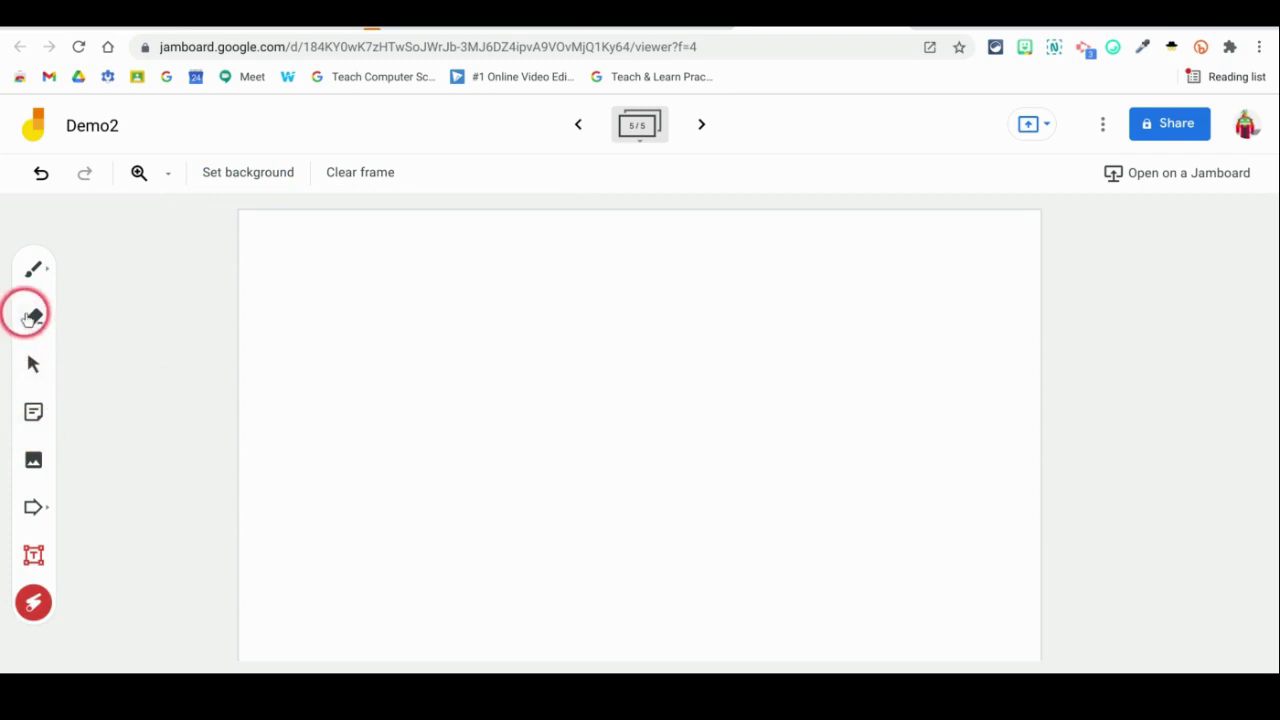
{"action": "left_click", "coordinate": [33, 364]}
{"action": "left_click", "coordinate": [275, 174]}
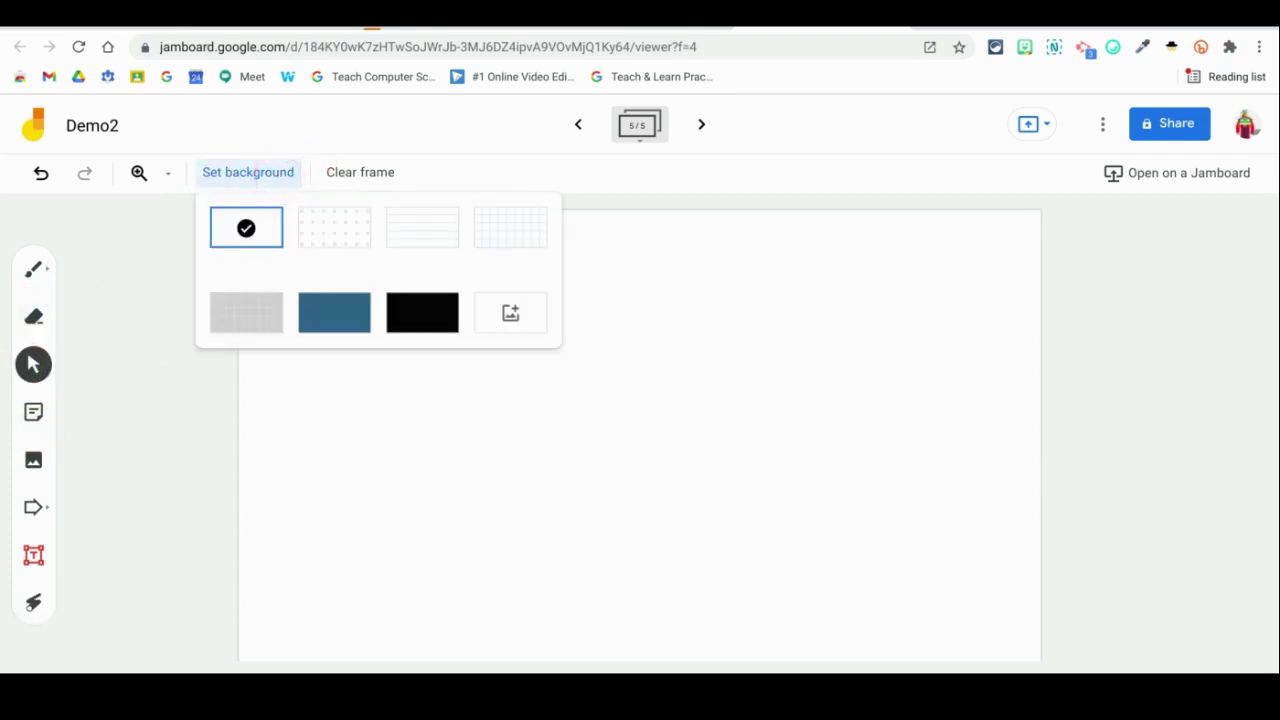
{"action": "left_click", "coordinate": [413, 237]}
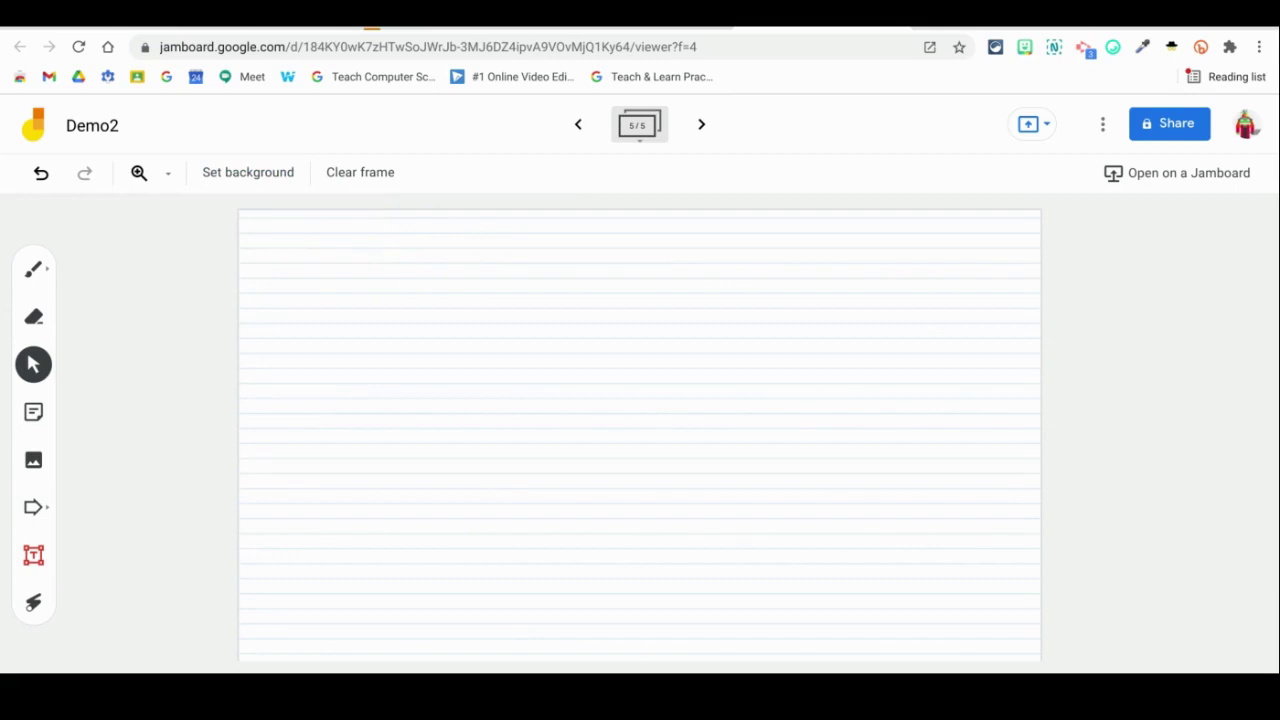
{"action": "left_click", "coordinate": [298, 168]}
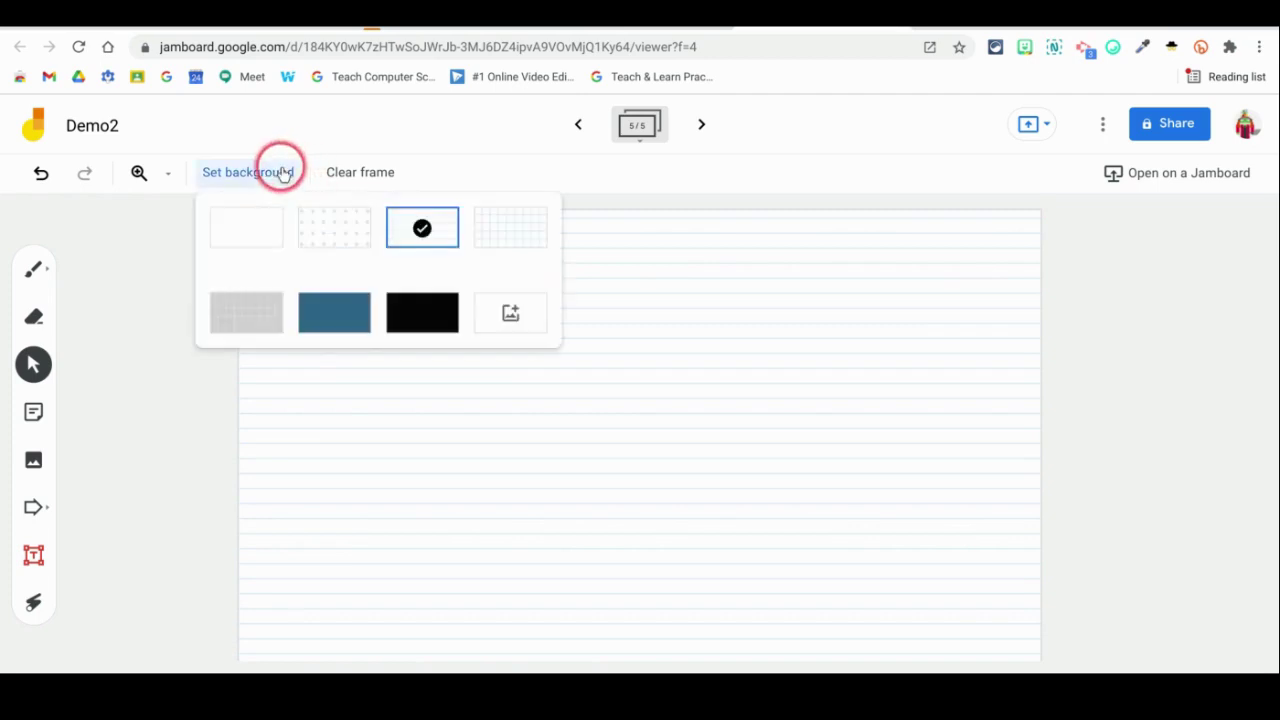
{"action": "left_click", "coordinate": [511, 235]}
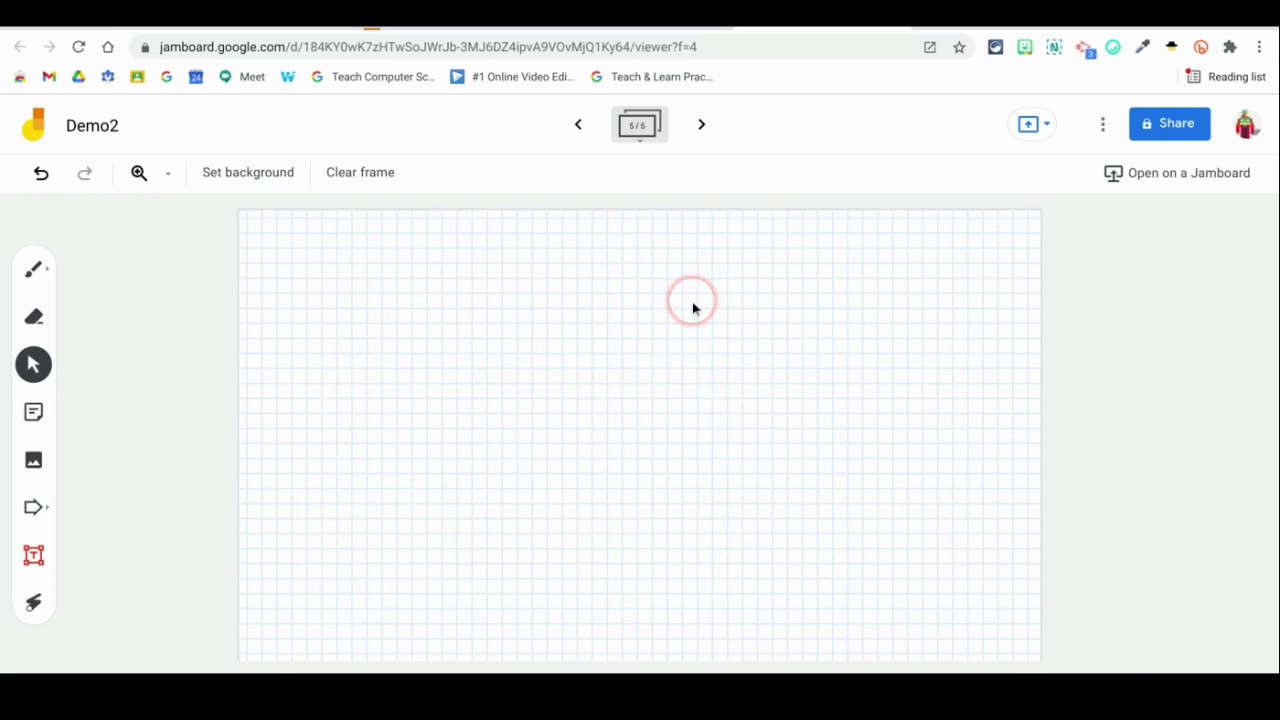
Draw crossed vertical and horizontal axes with the black marker and add arrowheads at all four ends
{"action": "left_click", "coordinate": [33, 269]}
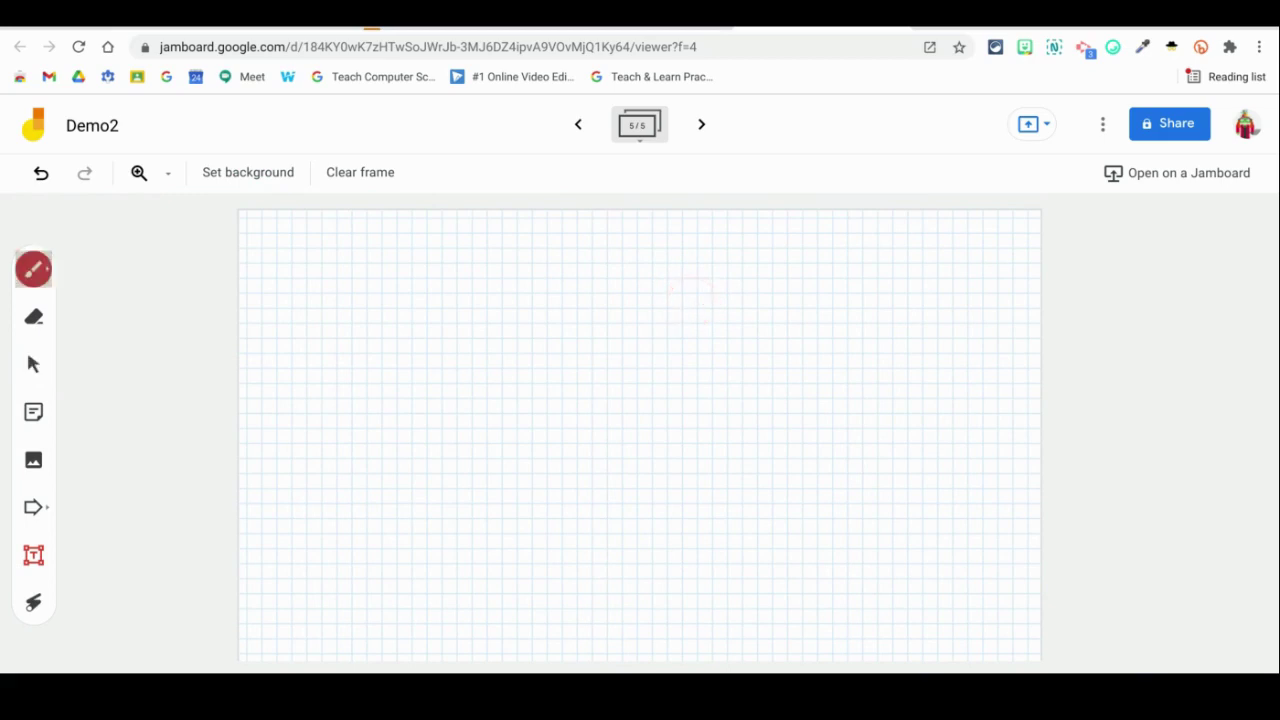
{"action": "left_click", "coordinate": [33, 269]}
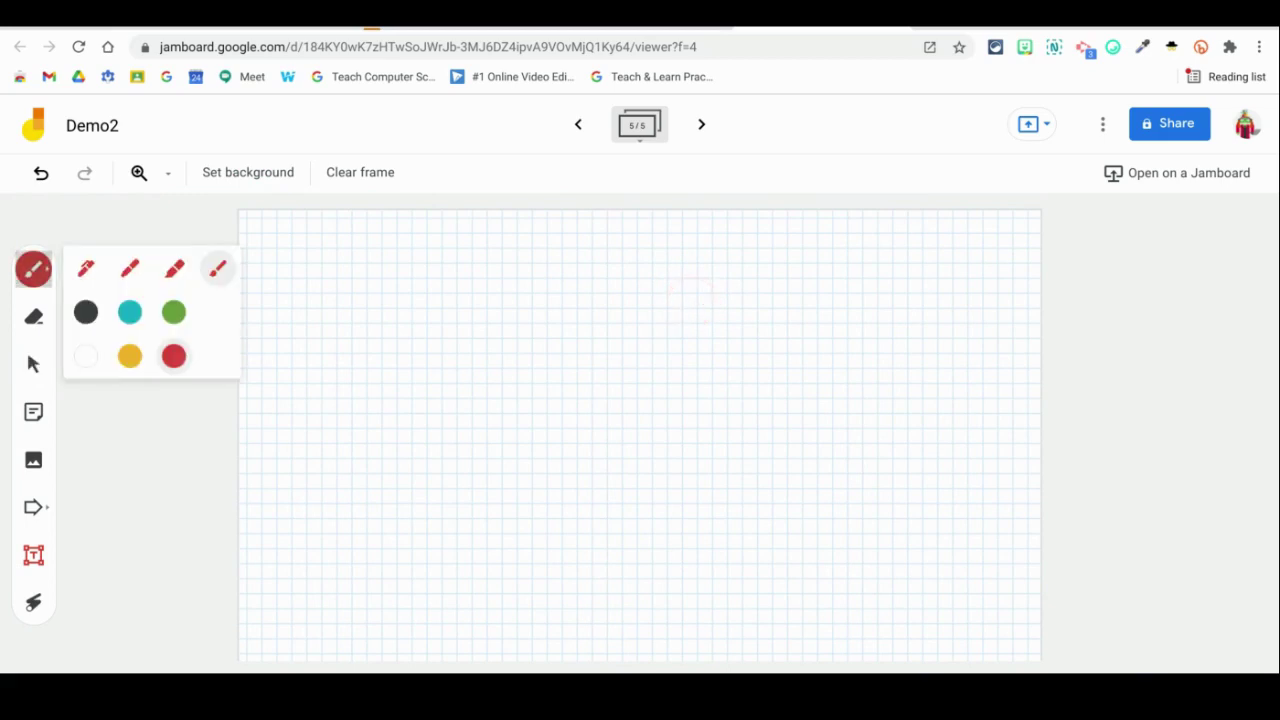
{"action": "left_click", "coordinate": [86, 312]}
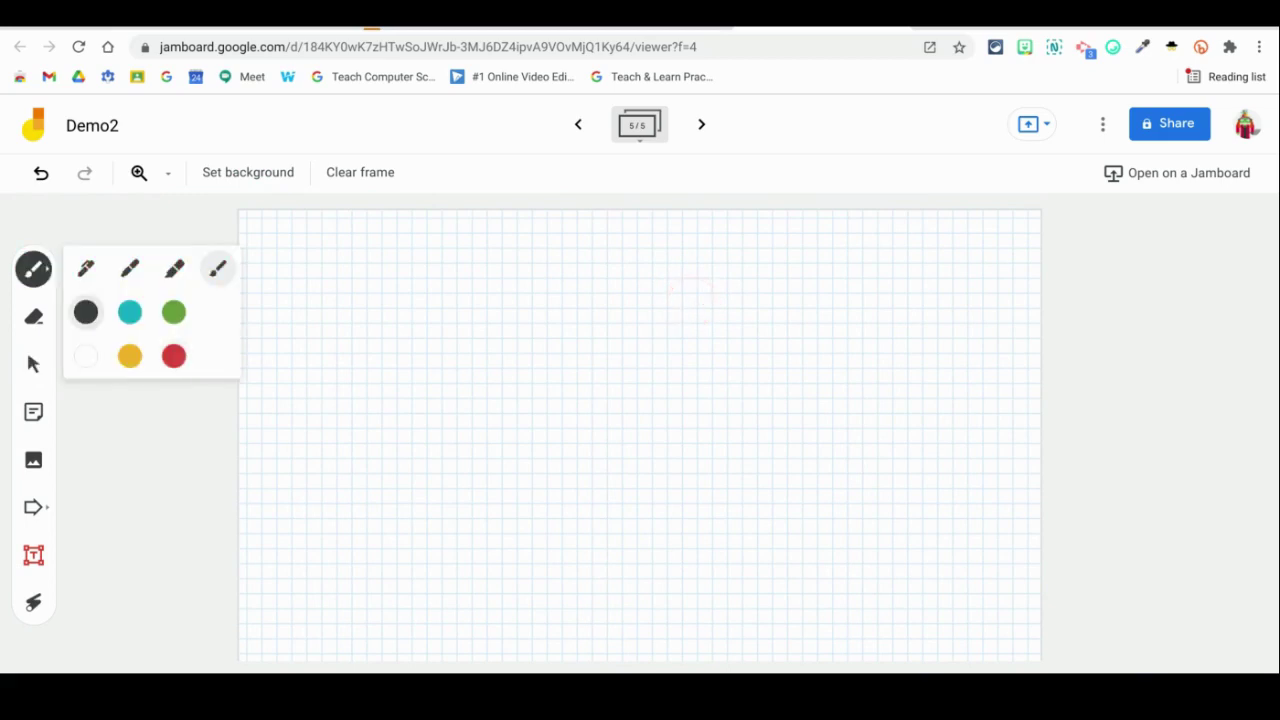
{"action": "left_click_drag", "start_coordinate": [581, 258], "coordinate": [599, 512]}
{"action": "left_click_drag", "start_coordinate": [425, 380], "coordinate": [726, 370]}
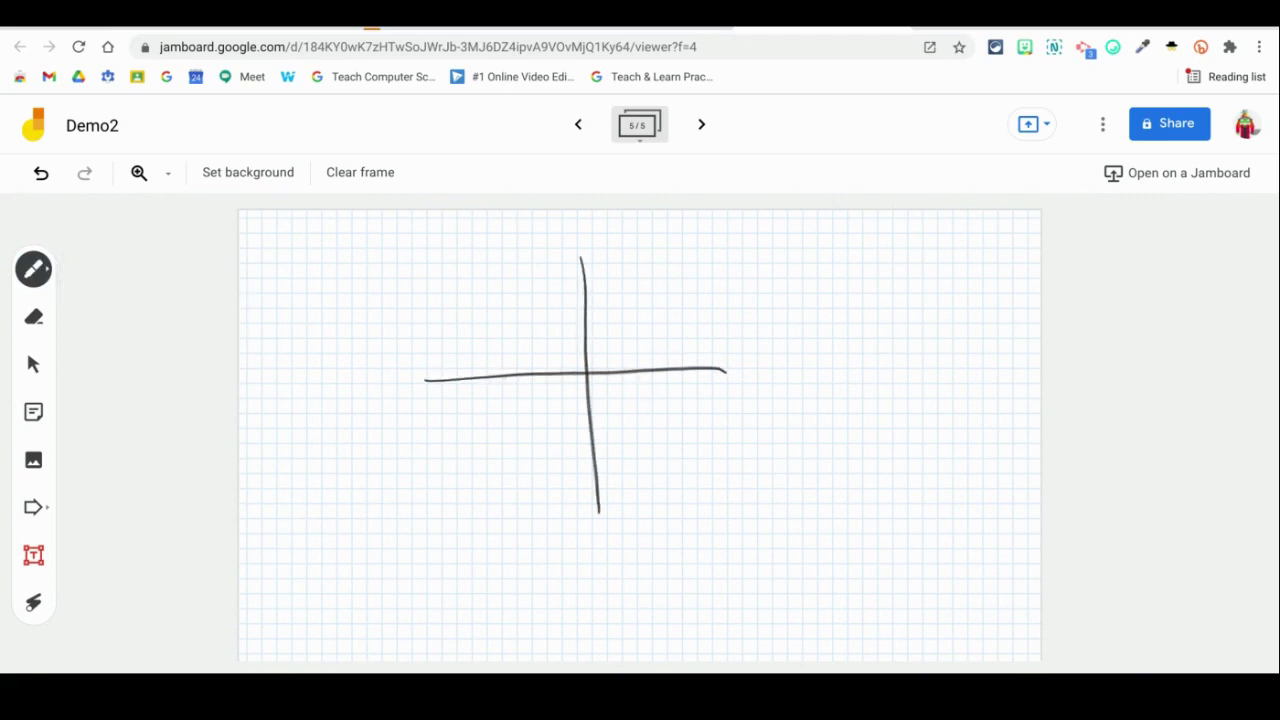
{"action": "left_click_drag", "start_coordinate": [559, 277], "coordinate": [598, 272]}
{"action": "left_click_drag", "start_coordinate": [722, 354], "coordinate": [706, 401]}
{"action": "mouse_move", "coordinate": [578, 510]}
{"action": "left_mouse_down"}
{"action": "mouse_move", "coordinate": [597, 540]}
{"action": "mouse_move", "coordinate": [632, 500]}
{"action": "left_mouse_up"}
{"action": "mouse_move", "coordinate": [446, 358]}
{"action": "left_mouse_down"}
{"action": "mouse_move", "coordinate": [414, 392]}
{"action": "mouse_move", "coordinate": [437, 399]}
{"action": "left_mouse_up"}
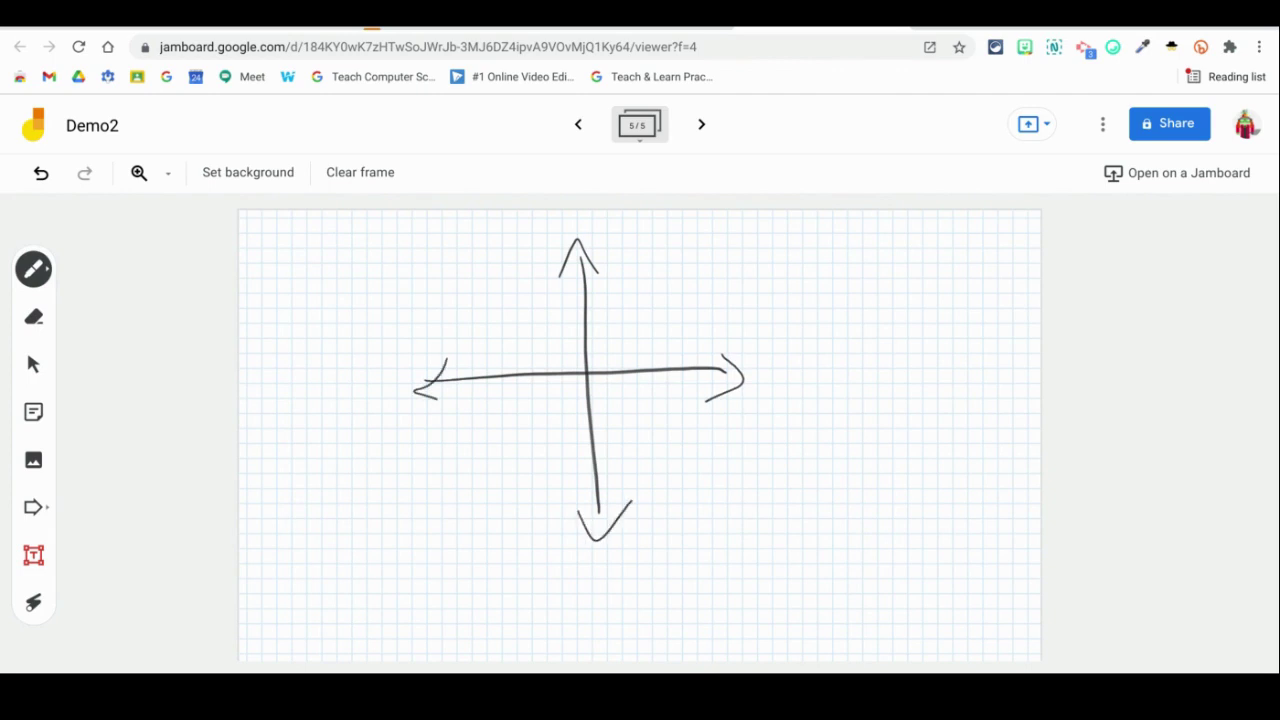
Set the frame's background to Blueboard
{"action": "left_click", "coordinate": [256, 177]}
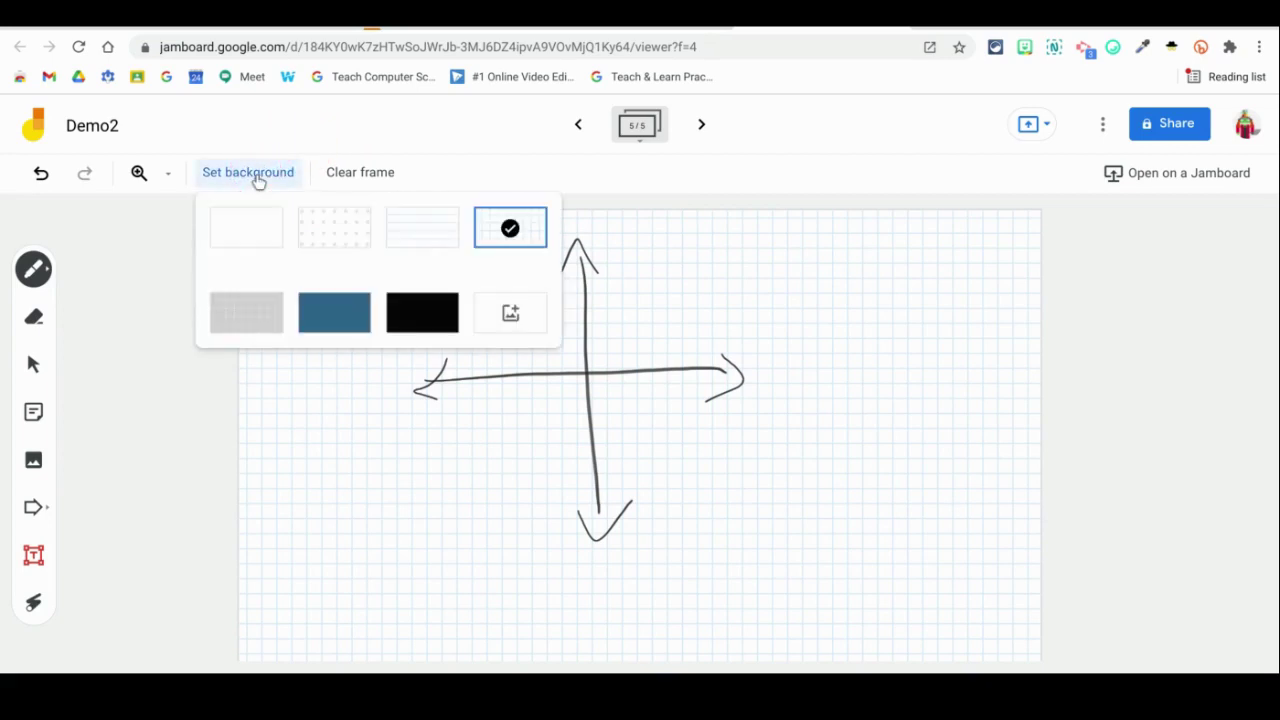
{"action": "left_click", "coordinate": [342, 318]}
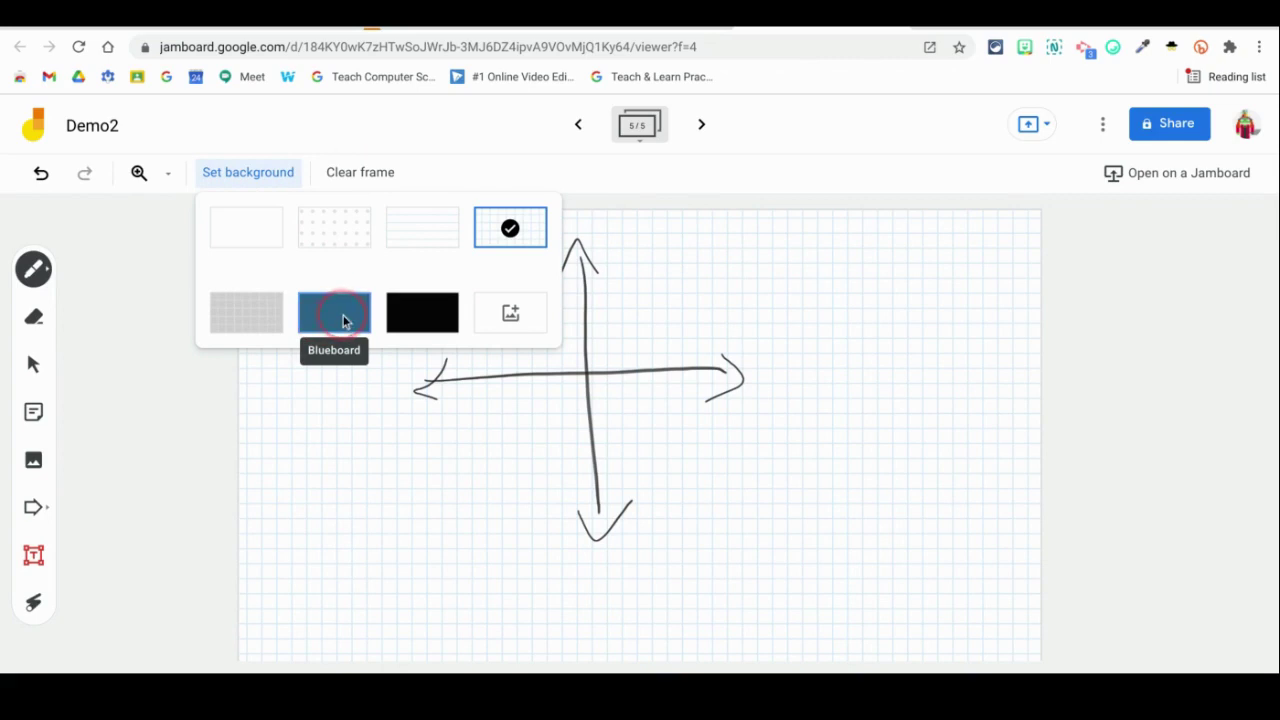
{"action": "left_click", "coordinate": [343, 322]}
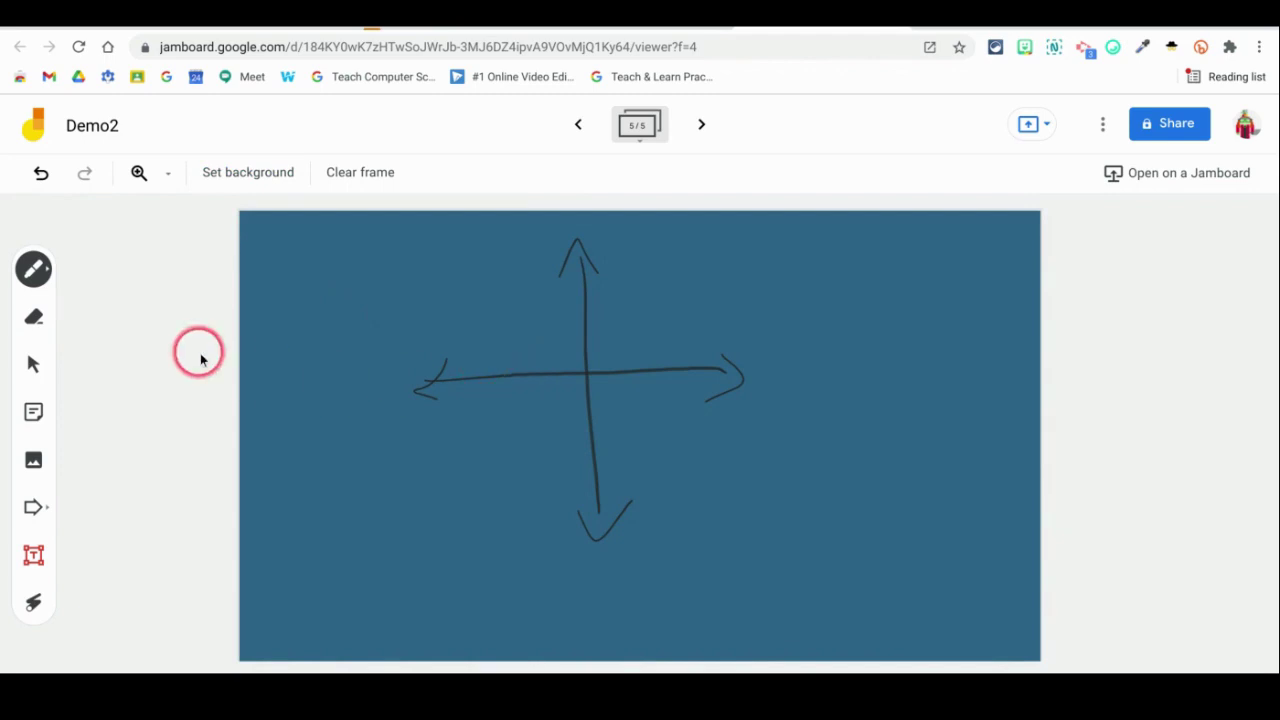
Handwrite a first name in white marker beside the axes and underline it with two wavy strokes
{"action": "left_click", "coordinate": [40, 272]}
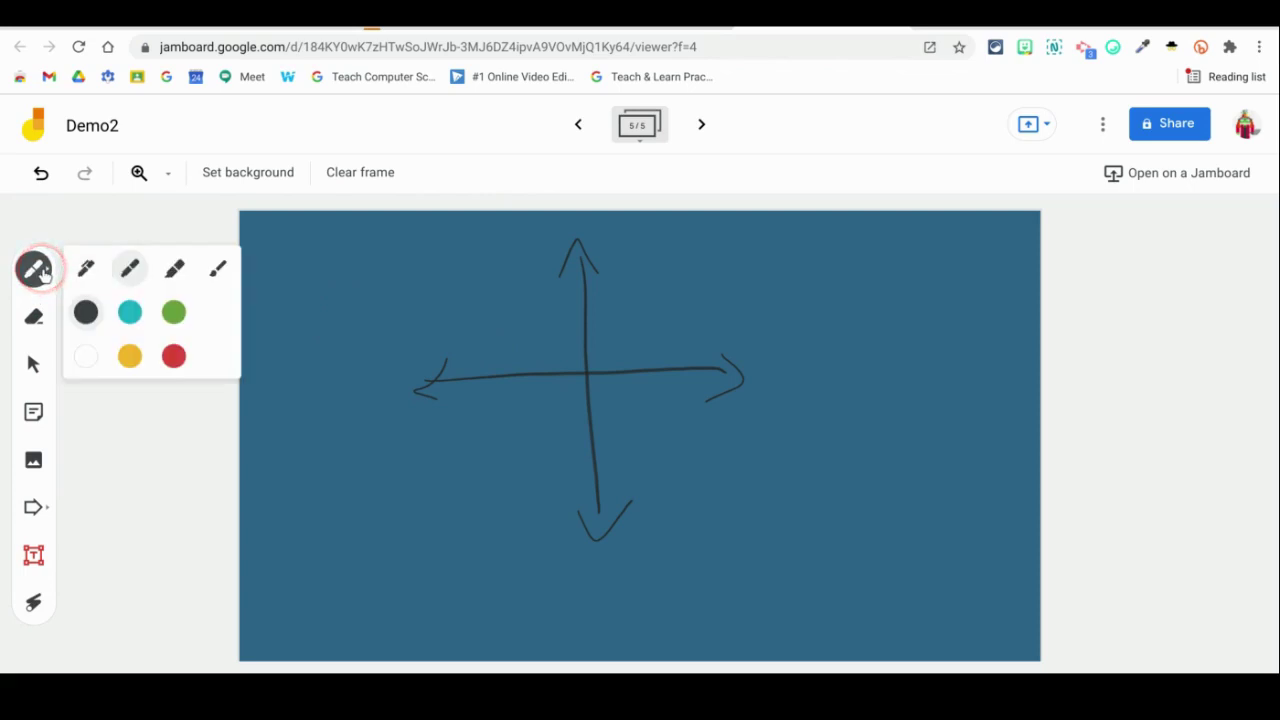
{"action": "left_click", "coordinate": [86, 356]}
{"action": "left_click", "coordinate": [326, 423]}
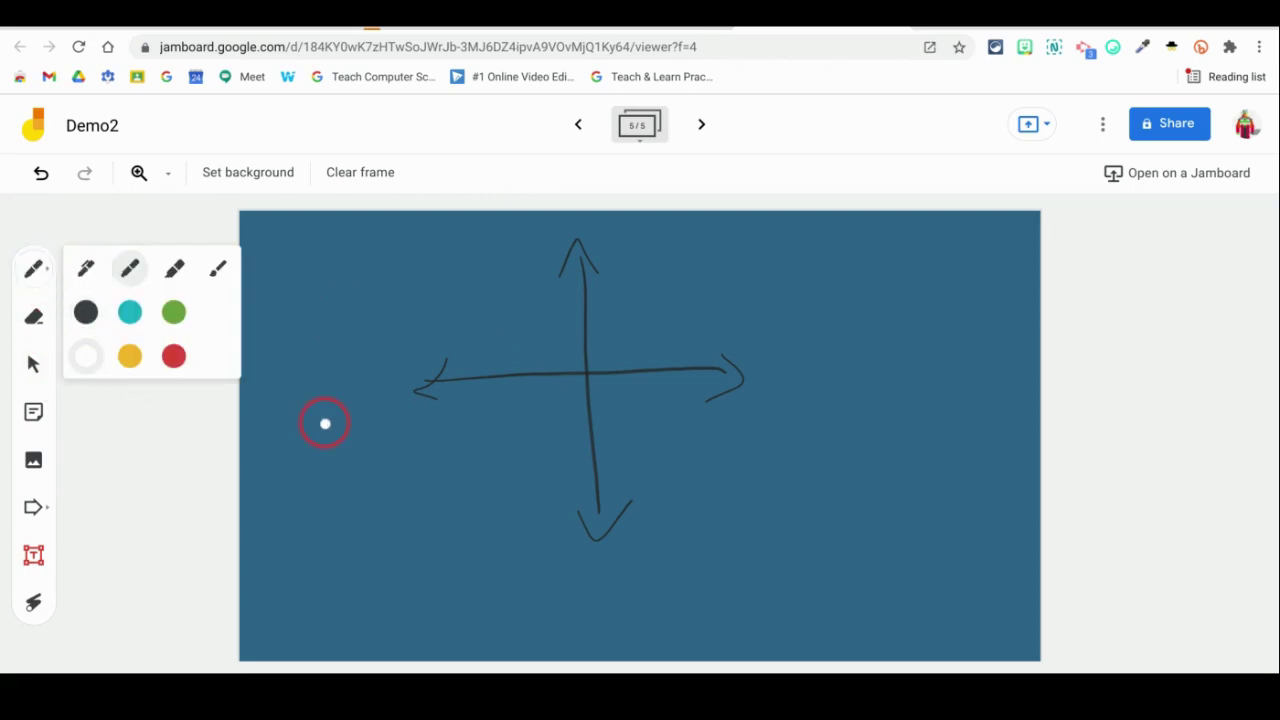
{"action": "left_click_drag", "start_coordinate": [780, 274], "coordinate": [796, 400]}
{"action": "left_click_drag", "start_coordinate": [821, 280], "coordinate": [832, 392]}
{"action": "mouse_move", "coordinate": [848, 314]}
{"action": "left_mouse_down"}
{"action": "mouse_move", "coordinate": [856, 368]}
{"action": "mouse_move", "coordinate": [945, 357]}
{"action": "left_mouse_up"}
{"action": "left_click_drag", "start_coordinate": [802, 468], "coordinate": [970, 388]}
{"action": "mouse_move", "coordinate": [836, 504]}
{"action": "left_mouse_down"}
{"action": "mouse_move", "coordinate": [872, 458]}
{"action": "mouse_move", "coordinate": [957, 452]}
{"action": "left_mouse_up"}
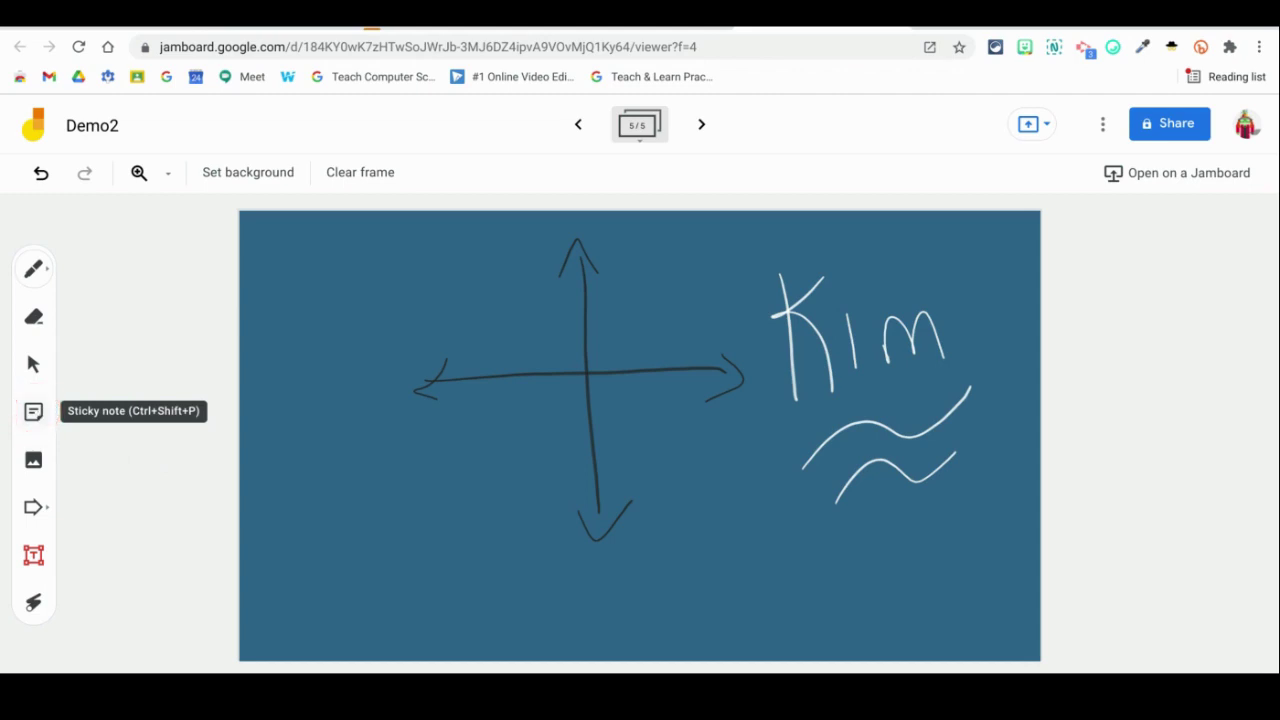
Add a yellow sticky note with the first name and place it beside the horizontal axis's left arrowhead
{"action": "left_click", "coordinate": [33, 411]}
{"action": "left_click", "coordinate": [676, 286]}
{"action": "left_click", "coordinate": [651, 340]}
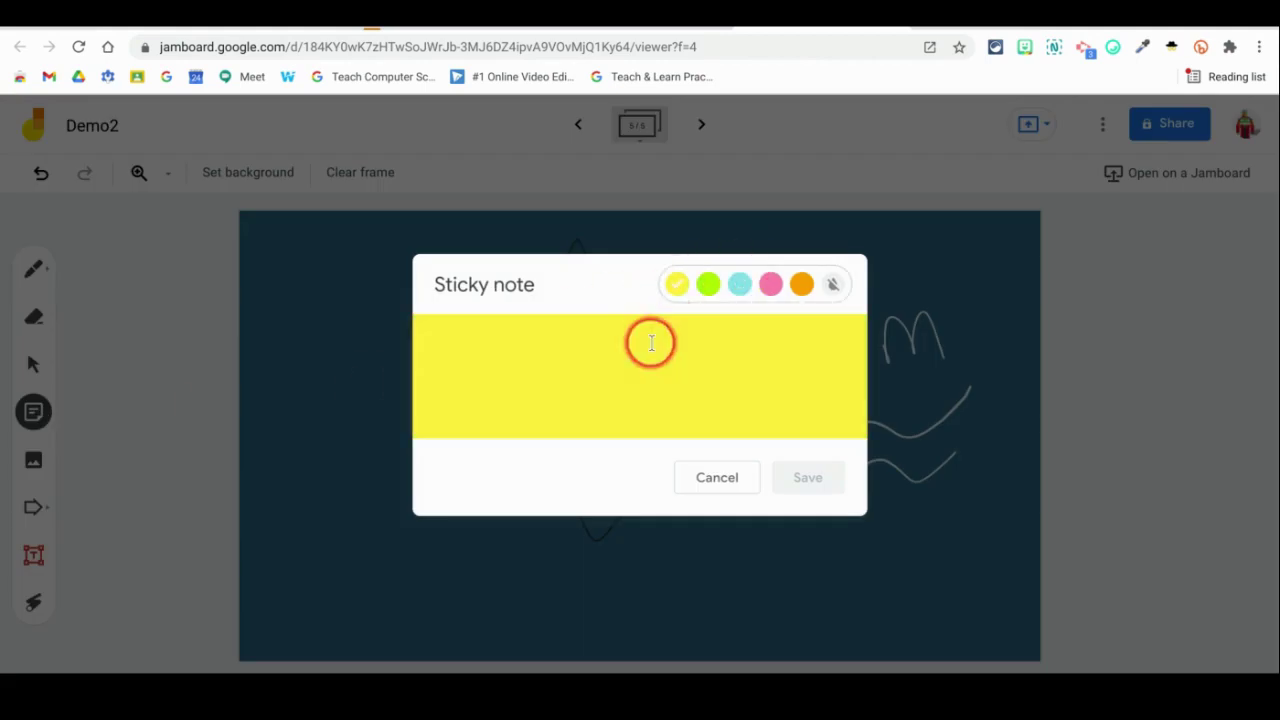
{"action": "type", "text": "Kim"}
{"action": "left_click", "coordinate": [804, 477]}
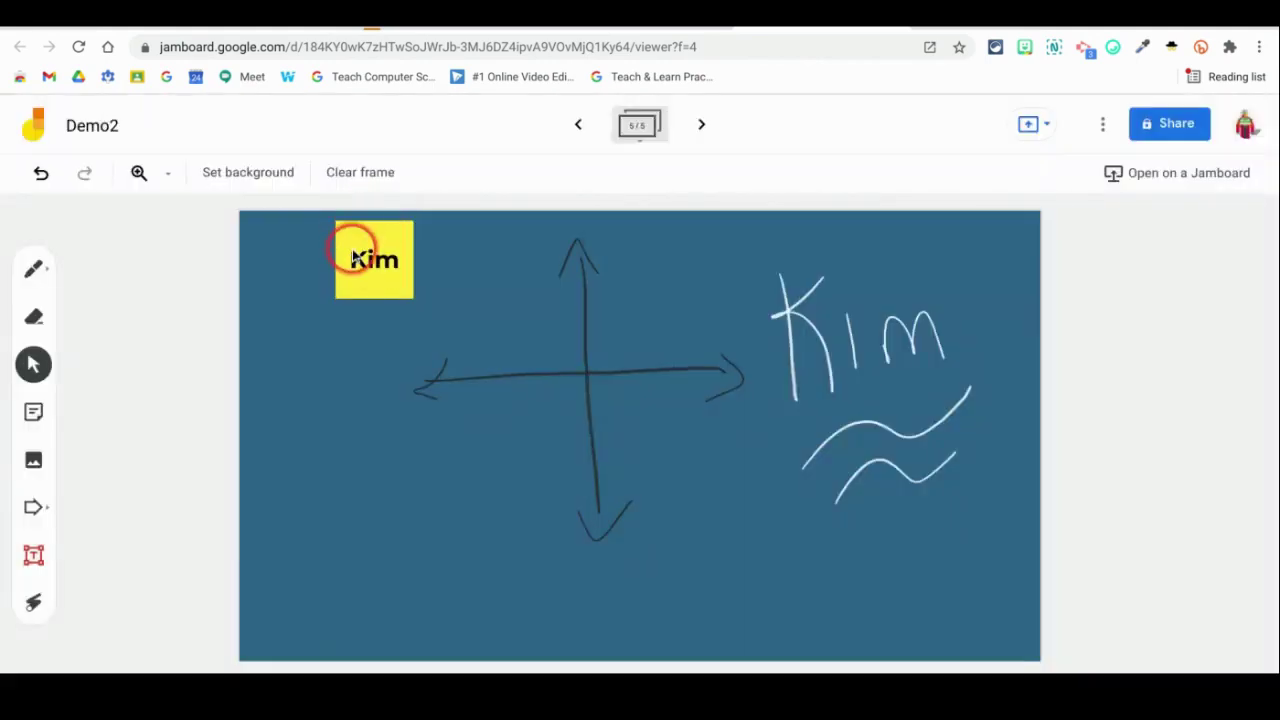
{"action": "left_click_drag", "start_coordinate": [349, 251], "coordinate": [340, 389]}
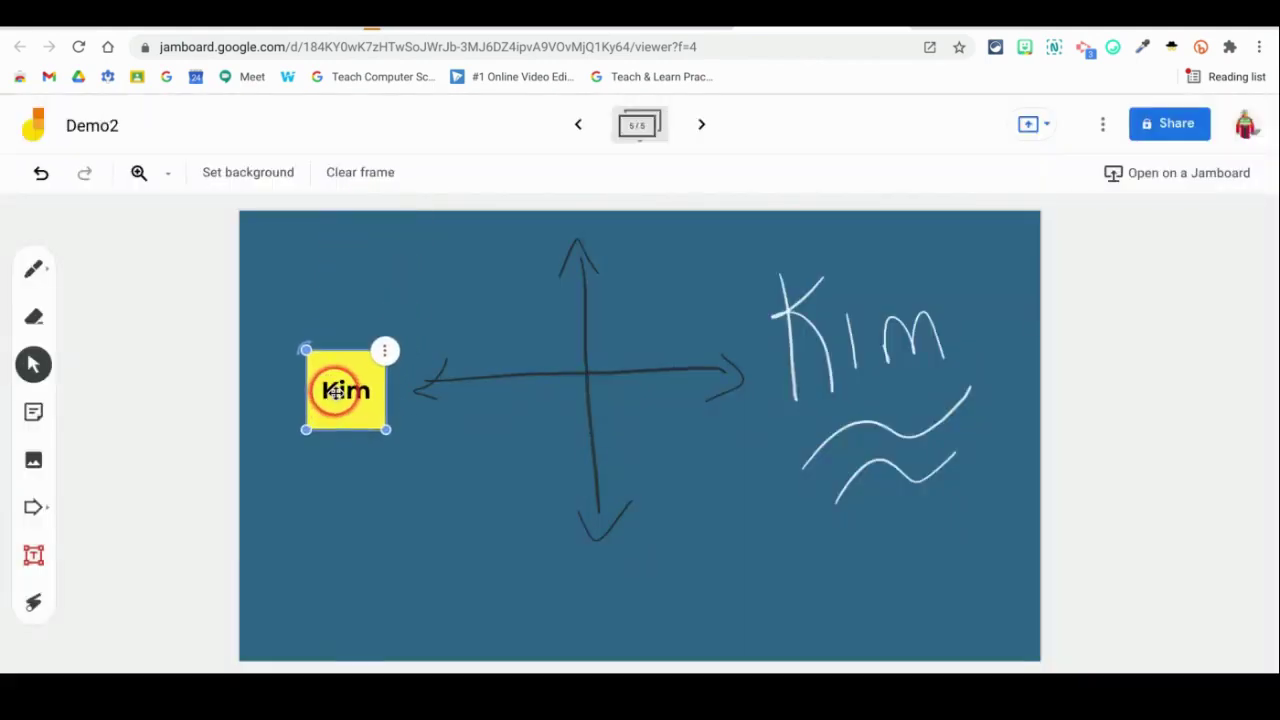
Try the black background on the fifth frame and return it to Blueboard
{"action": "left_click", "coordinate": [258, 172]}
{"action": "left_click", "coordinate": [425, 313]}
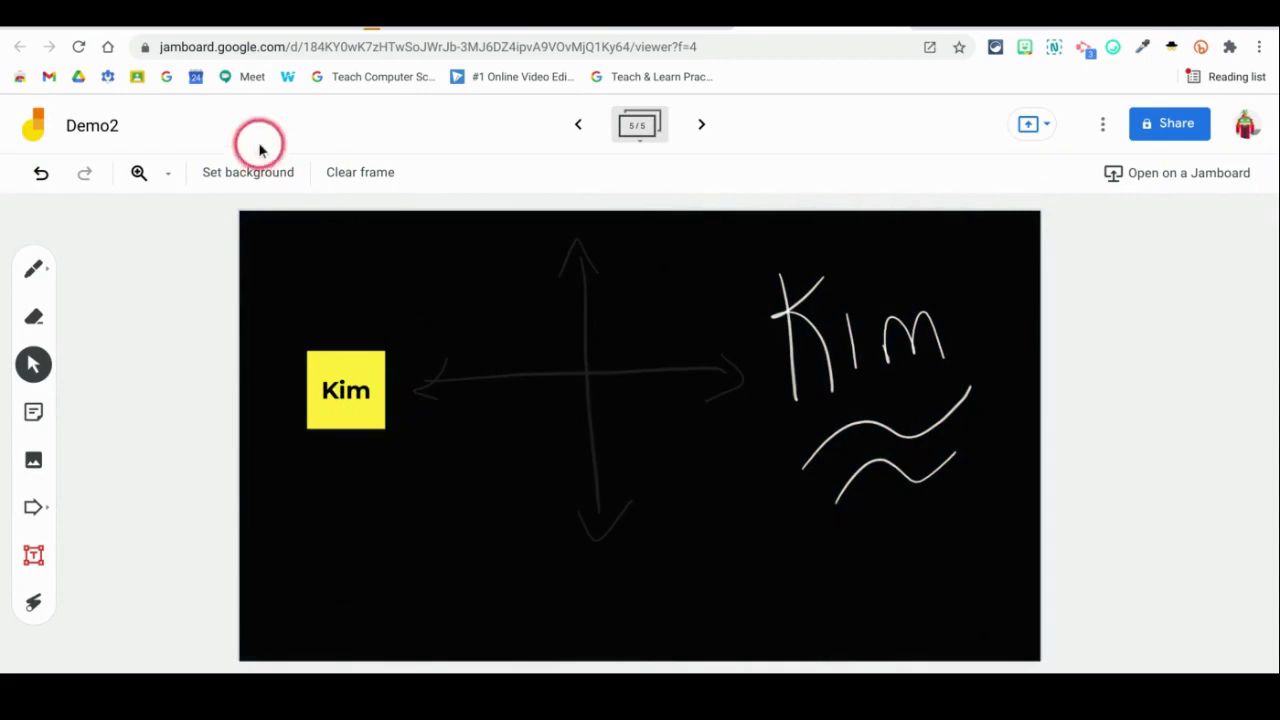
{"action": "left_click", "coordinate": [254, 178]}
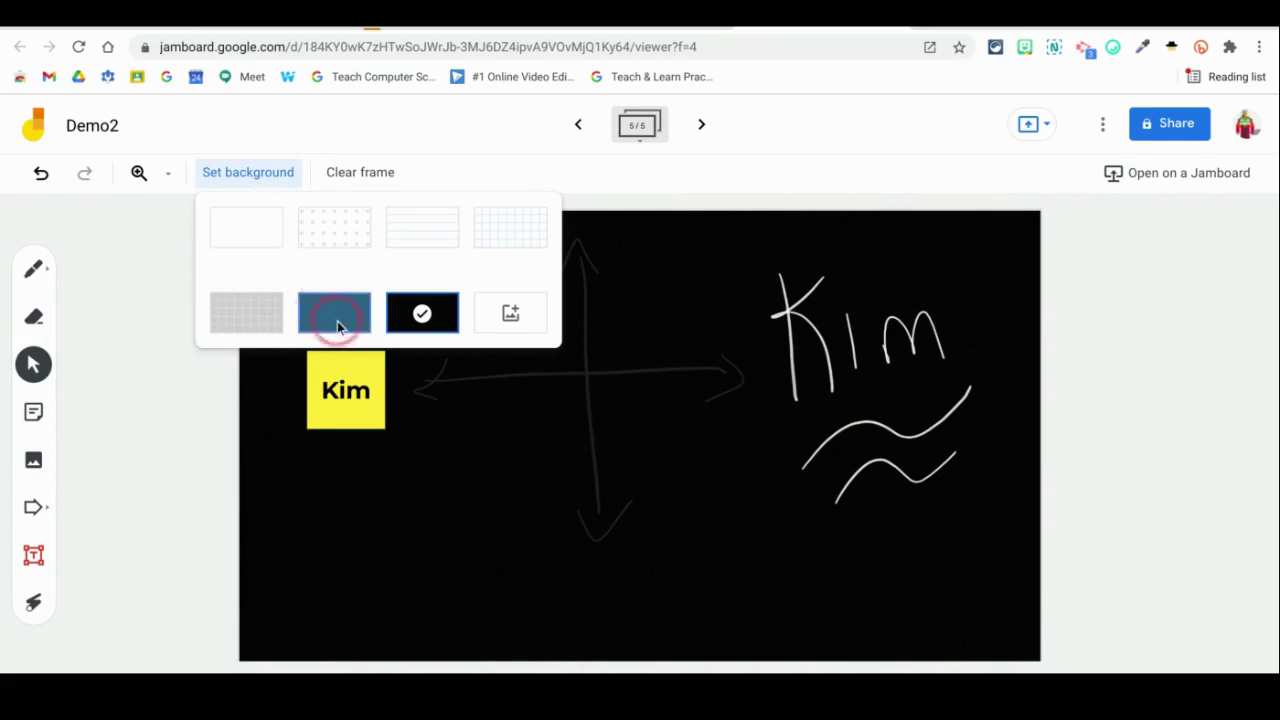
{"action": "left_click", "coordinate": [347, 322]}
{"action": "left_click", "coordinate": [257, 177]}
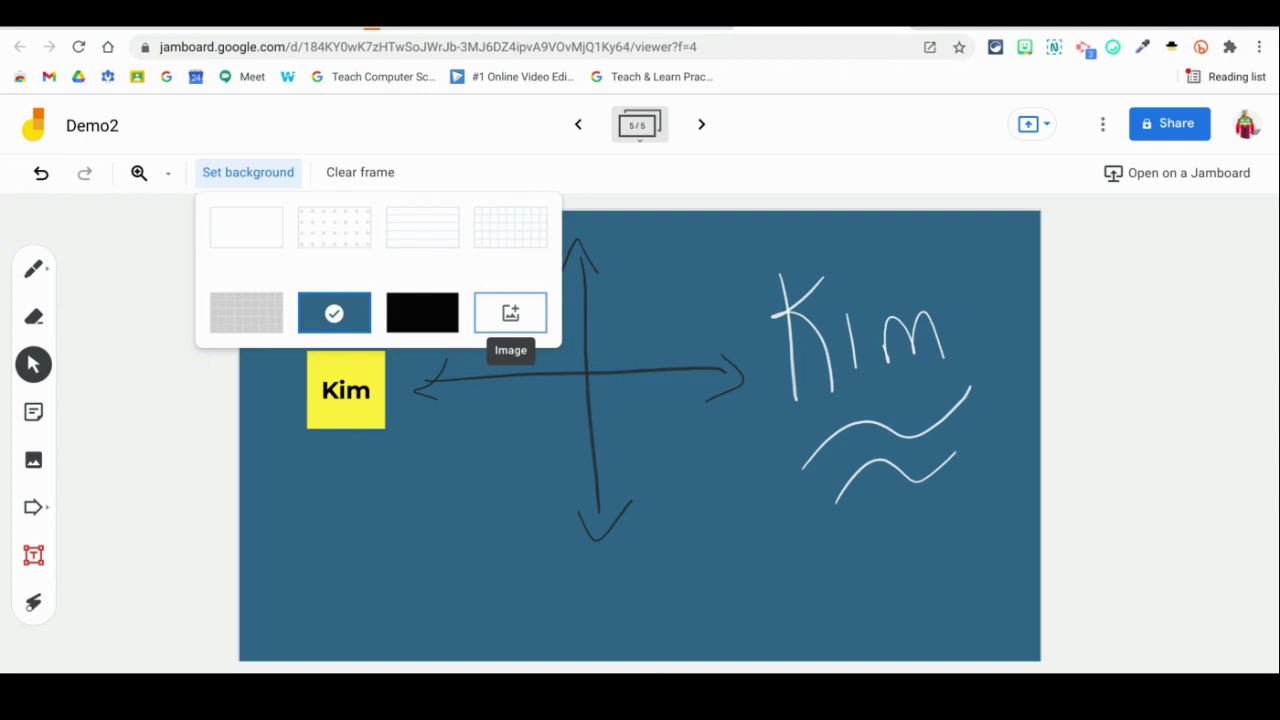
{"action": "left_click", "coordinate": [651, 143]}
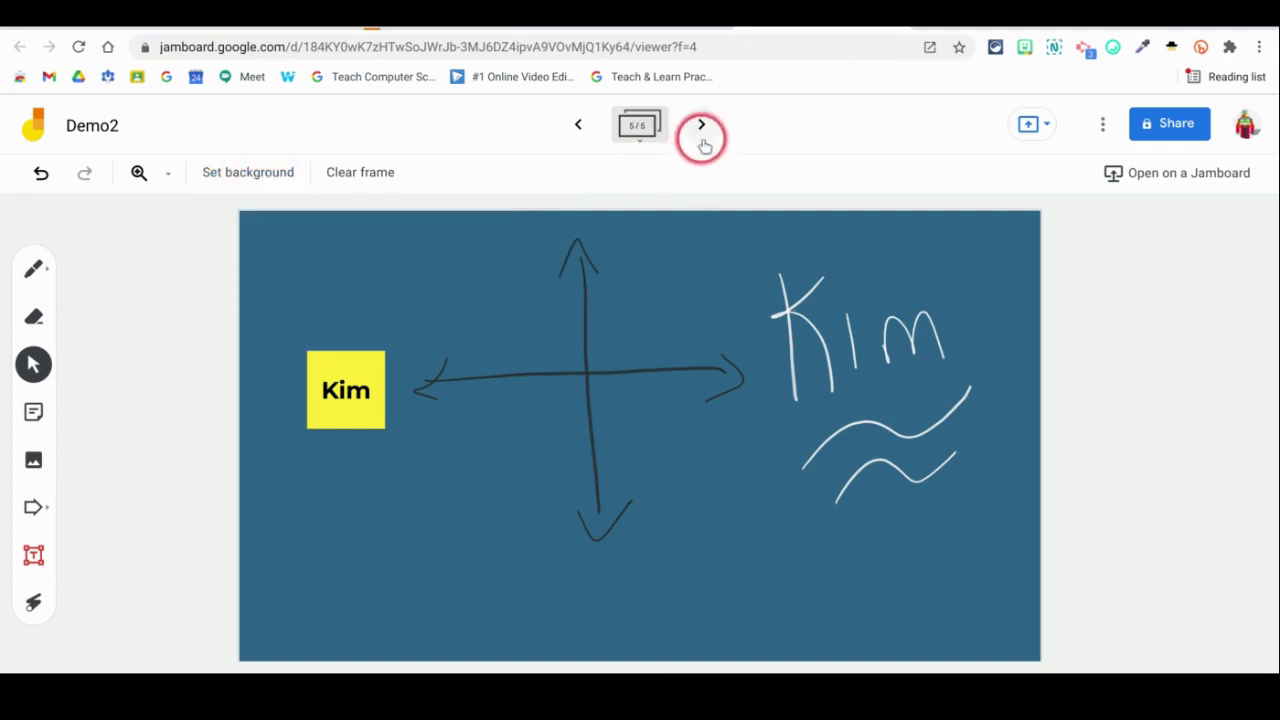
Add a blank sixth frame, step back through the earlier frames and return to the new one
{"action": "left_click", "coordinate": [702, 130]}
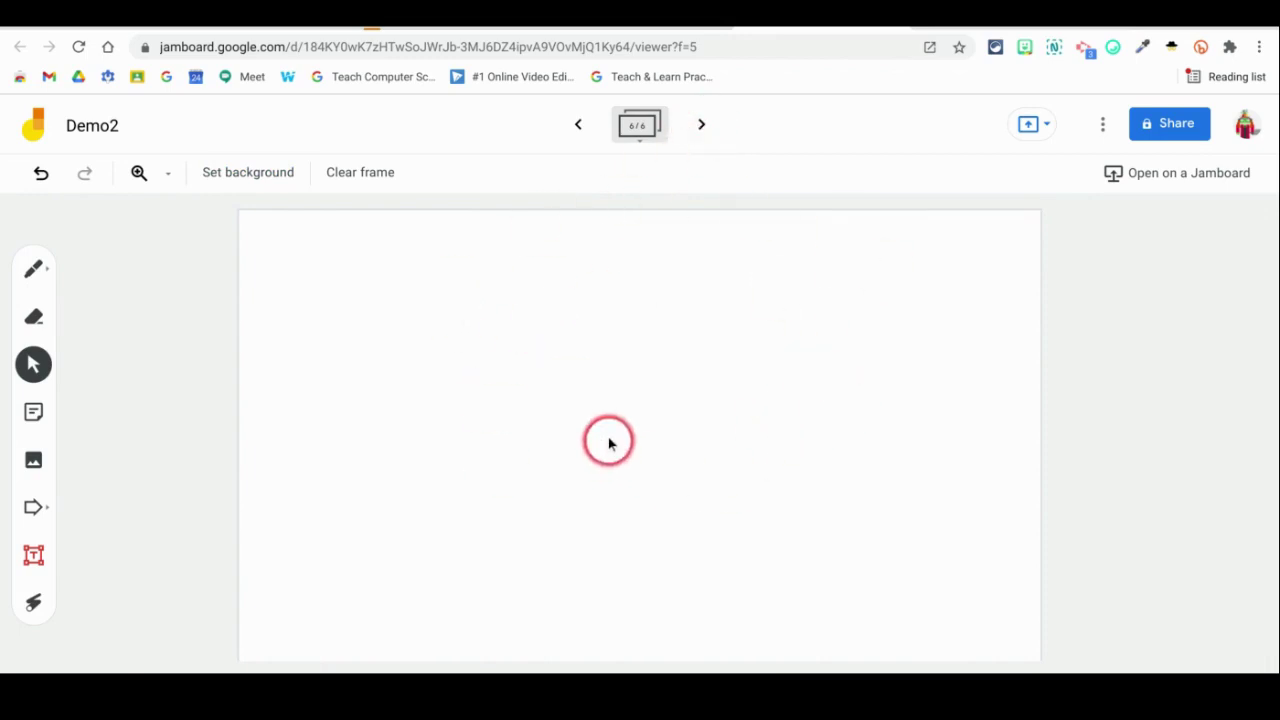
{"action": "left_click", "coordinate": [582, 136]}
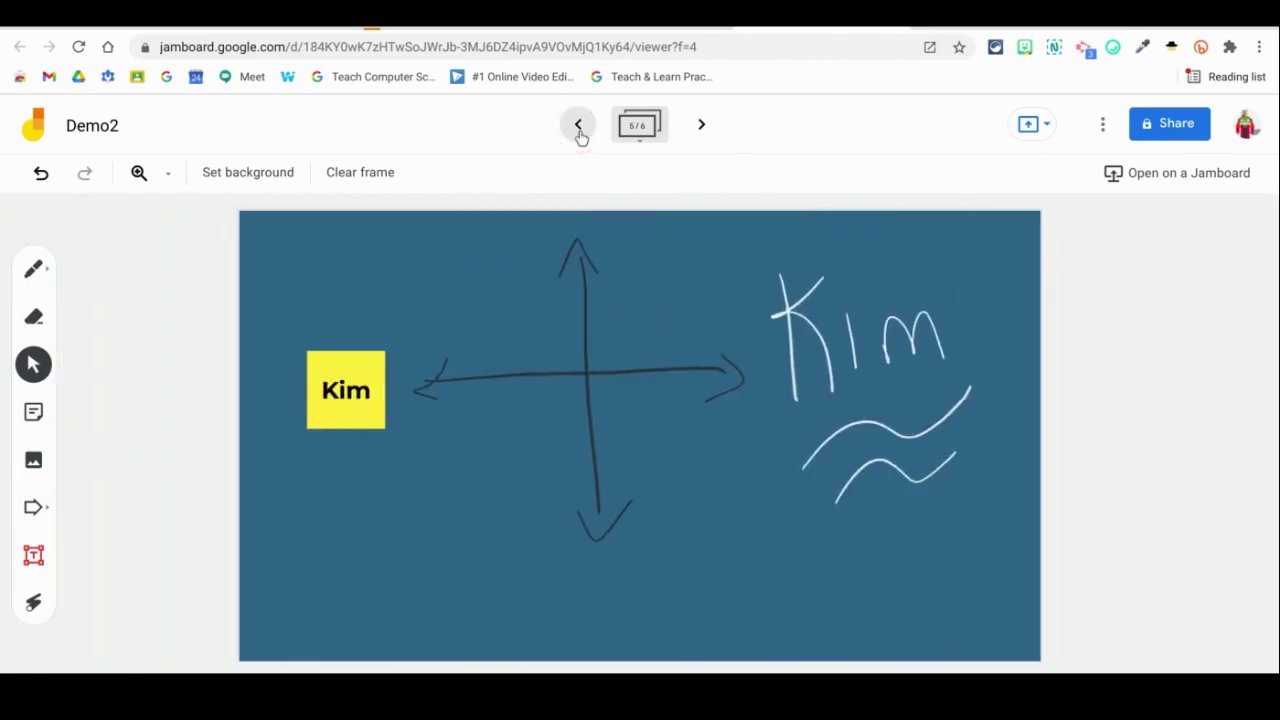
{"action": "left_click", "coordinate": [580, 130]}
{"action": "left_click", "coordinate": [705, 126]}
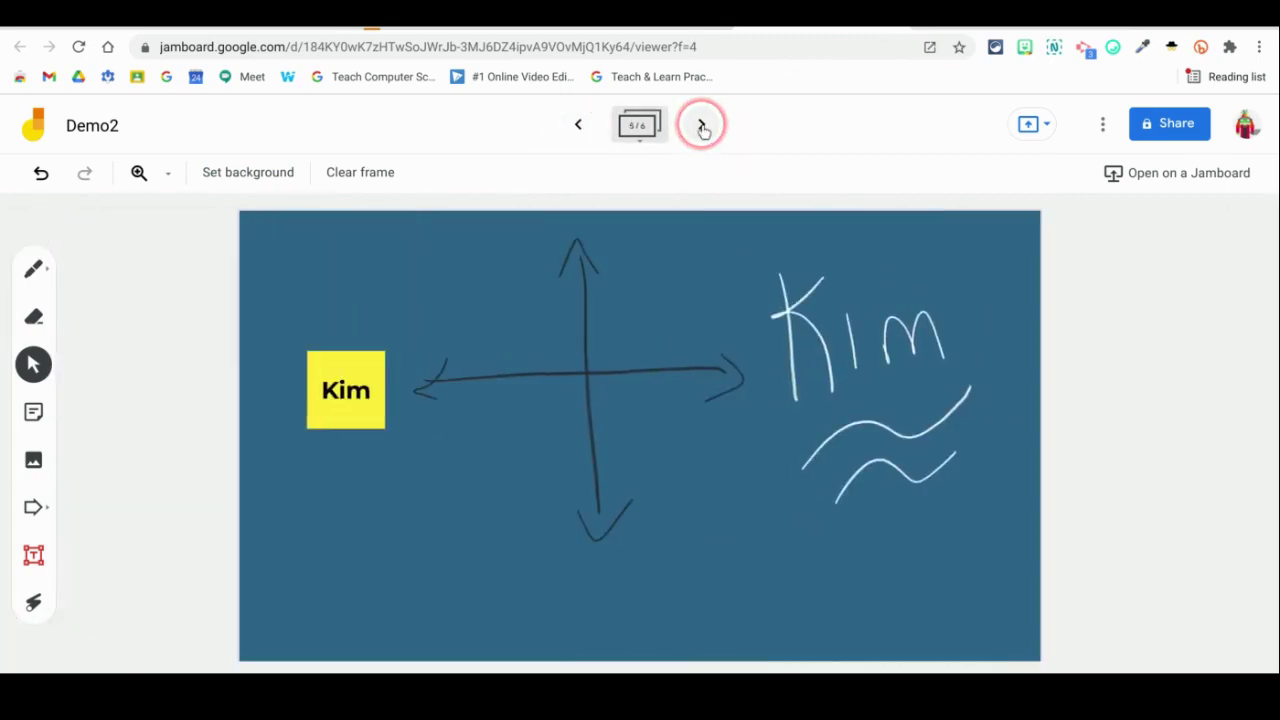
{"action": "left_click", "coordinate": [703, 126]}
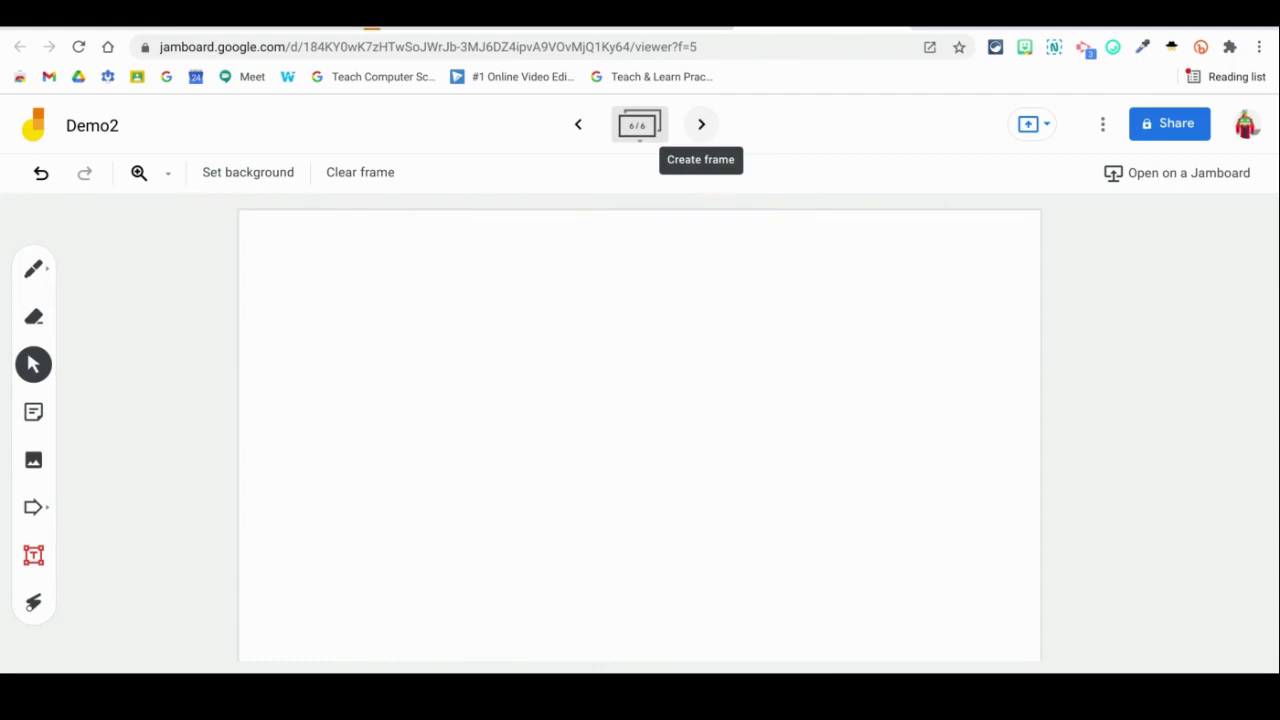
Switch to the Demo file in Google Drawings and view its page setup dimensions in pixels without applying changes
{"action": "left_click", "coordinate": [660, 28]}
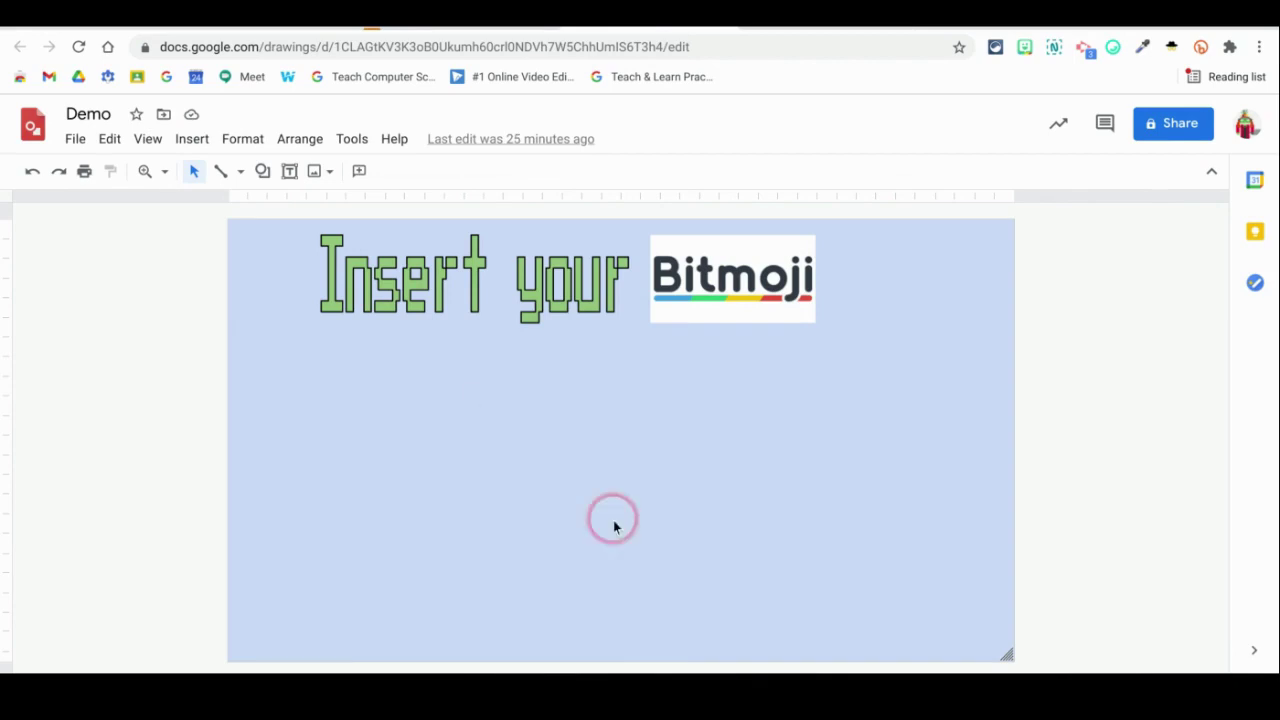
{"action": "left_click", "coordinate": [75, 139]}
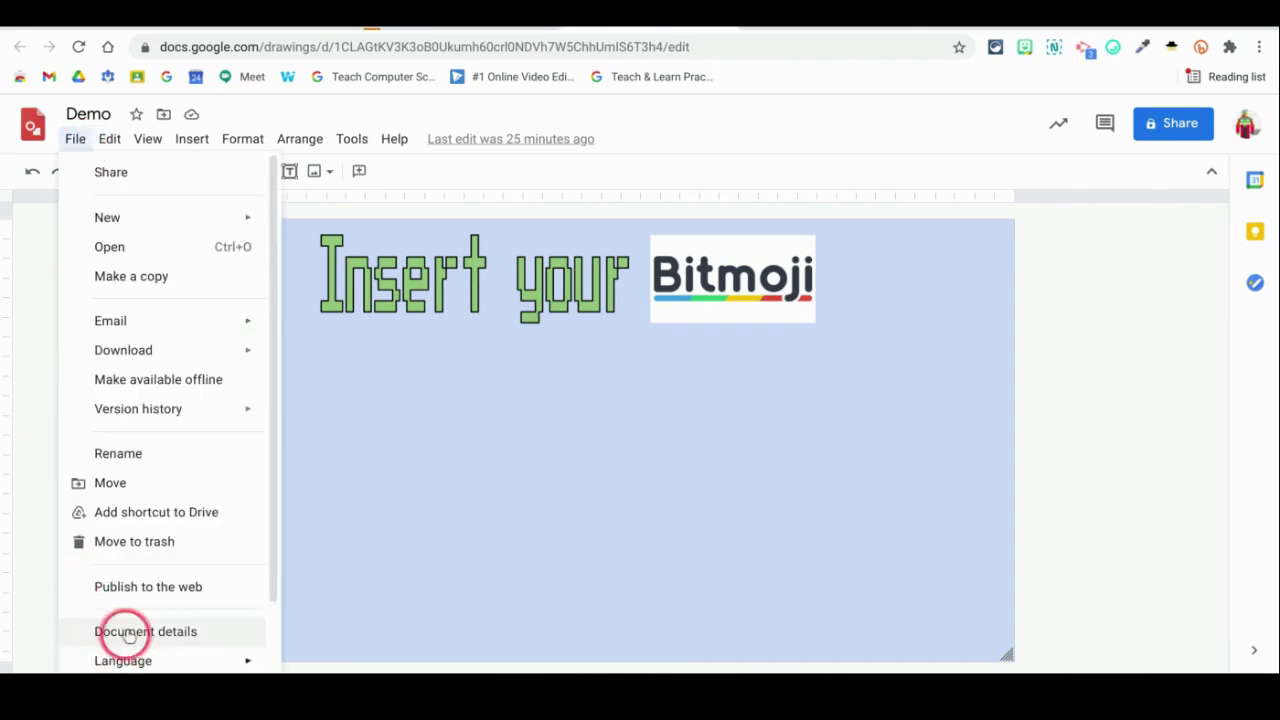
{"action": "scroll", "coordinate": [130, 608], "scroll_direction": "down", "scroll_amount": 2}
{"action": "left_click", "coordinate": [128, 603]}
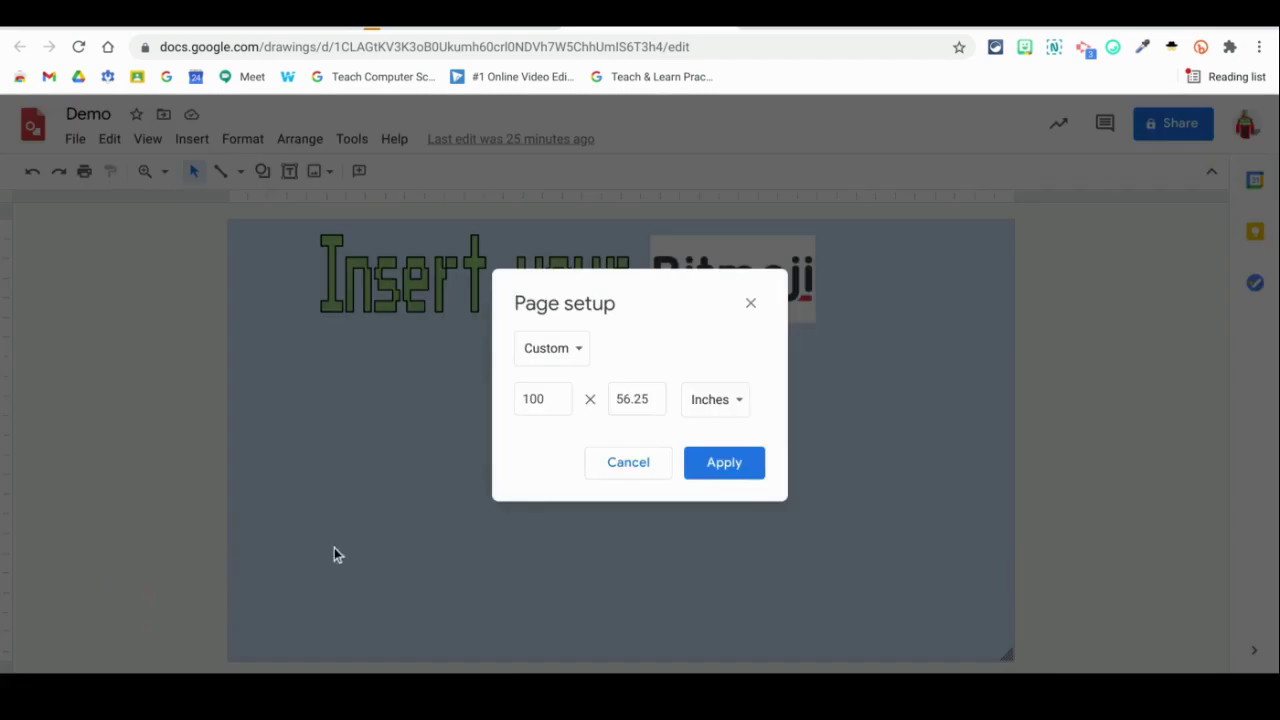
{"action": "left_click", "coordinate": [715, 400]}
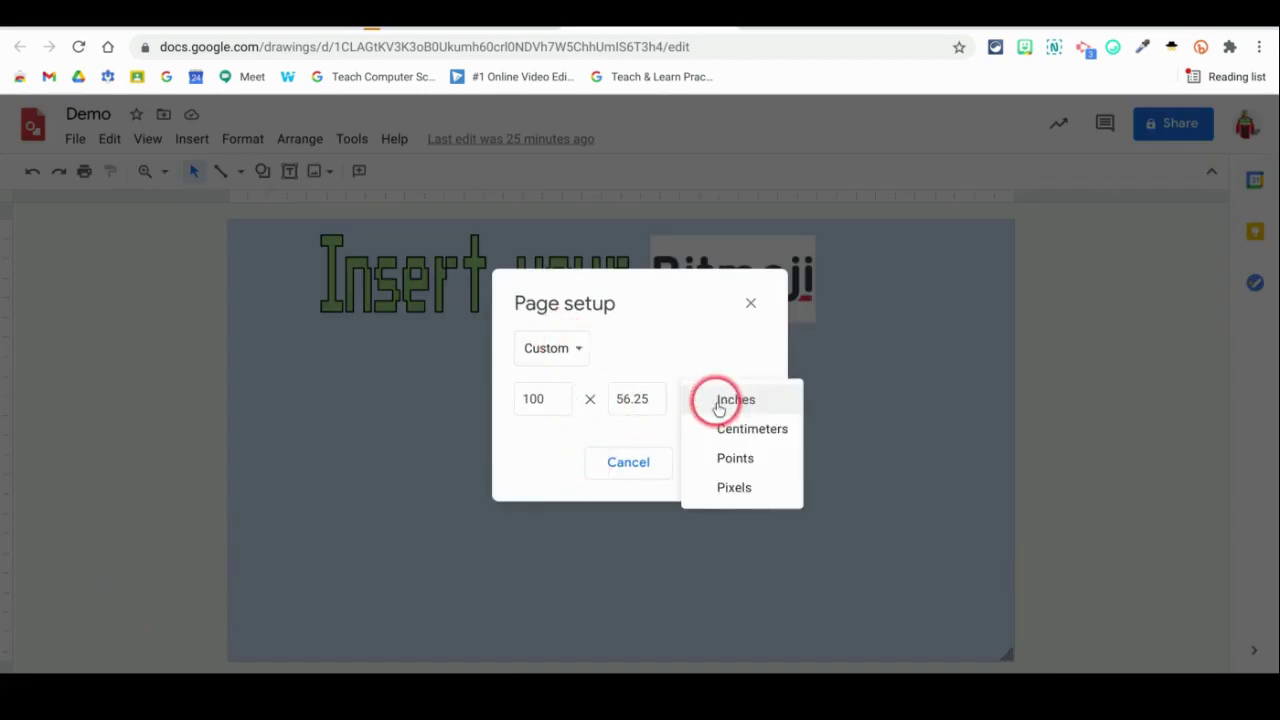
{"action": "left_click", "coordinate": [735, 490]}
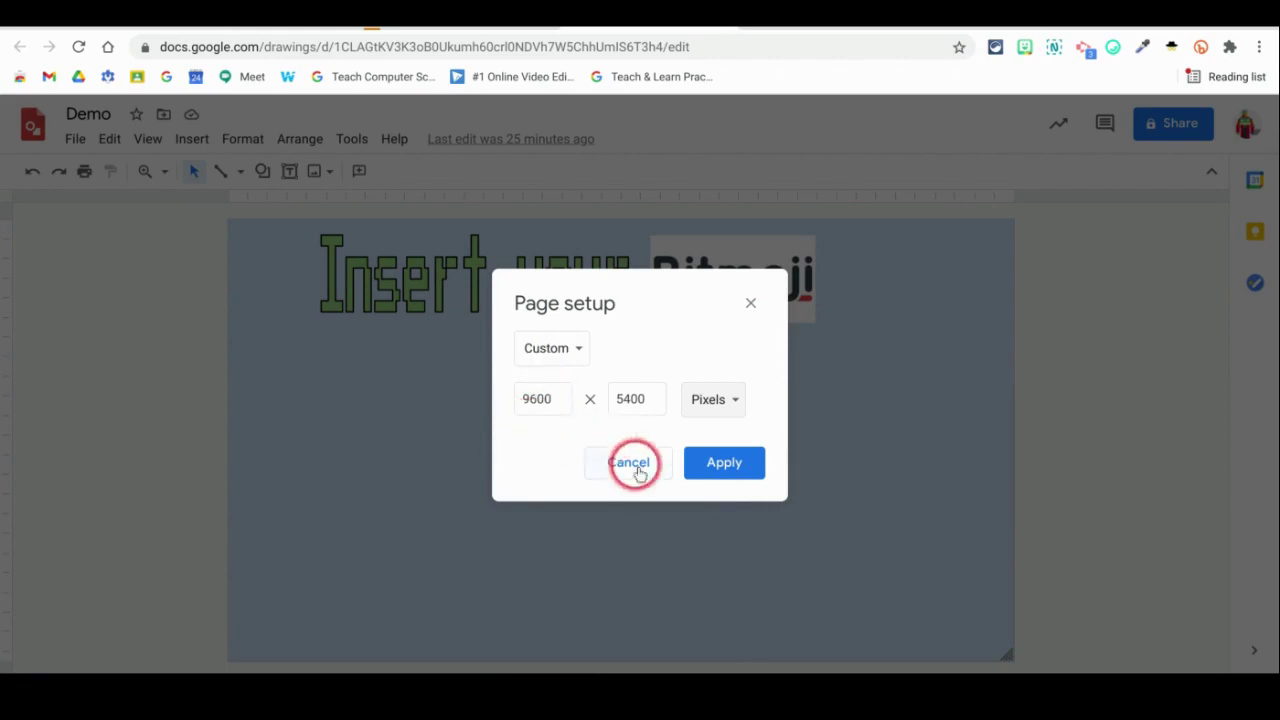
{"action": "left_click", "coordinate": [751, 304]}
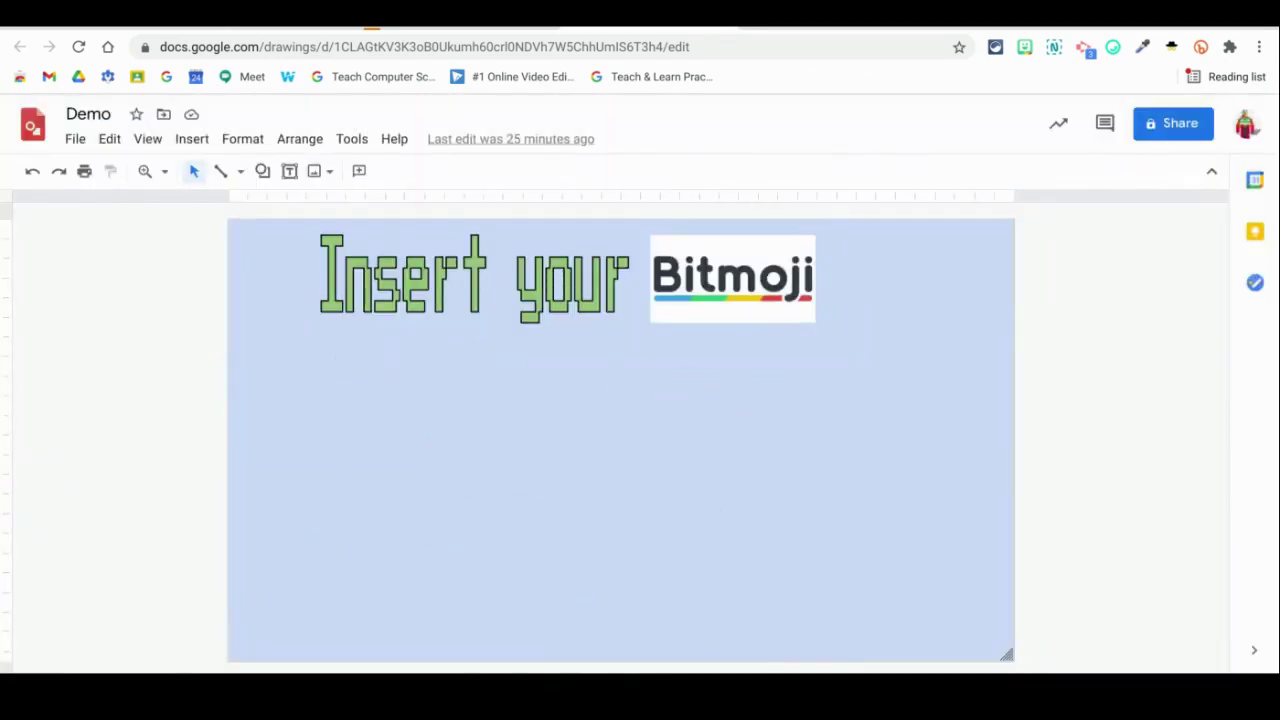
Copy the Bitmoji holding an iced coffee into the drawing and position it below the "Insert your Bitmoji" heading
{"action": "left_click", "coordinate": [372, 251]}
{"action": "left_click", "coordinate": [1027, 47]}
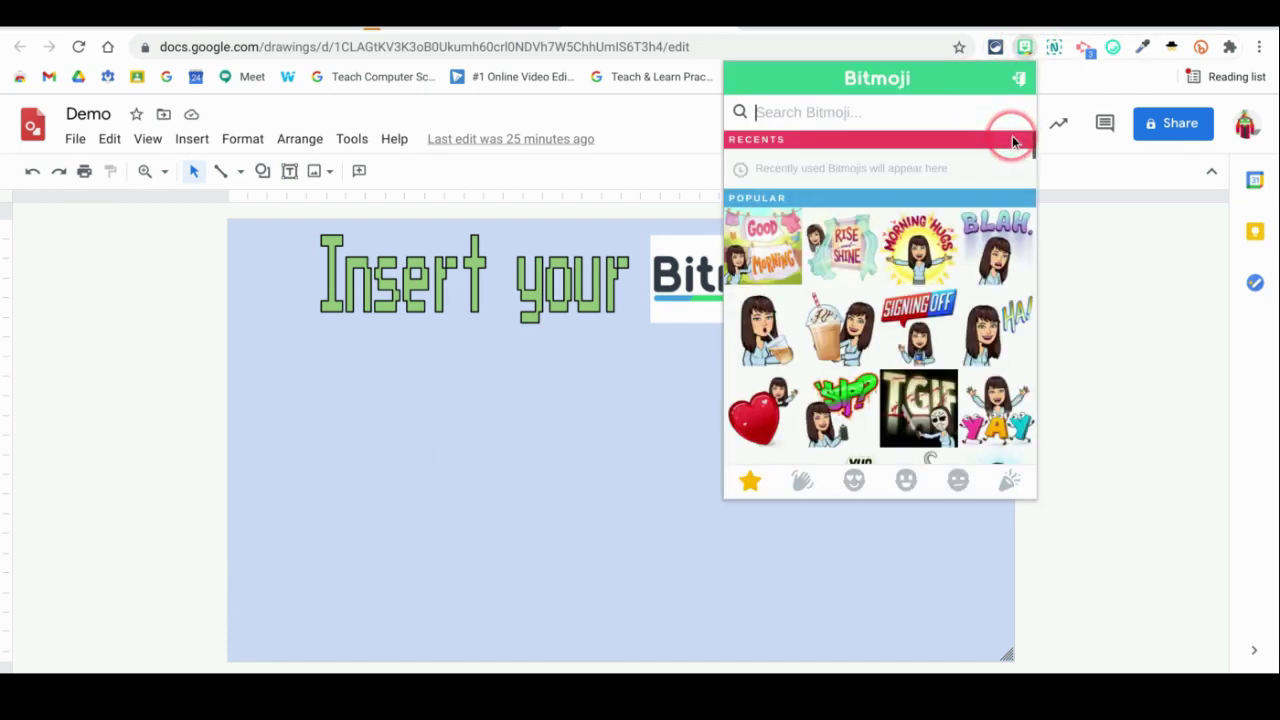
{"action": "right_click", "coordinate": [846, 338]}
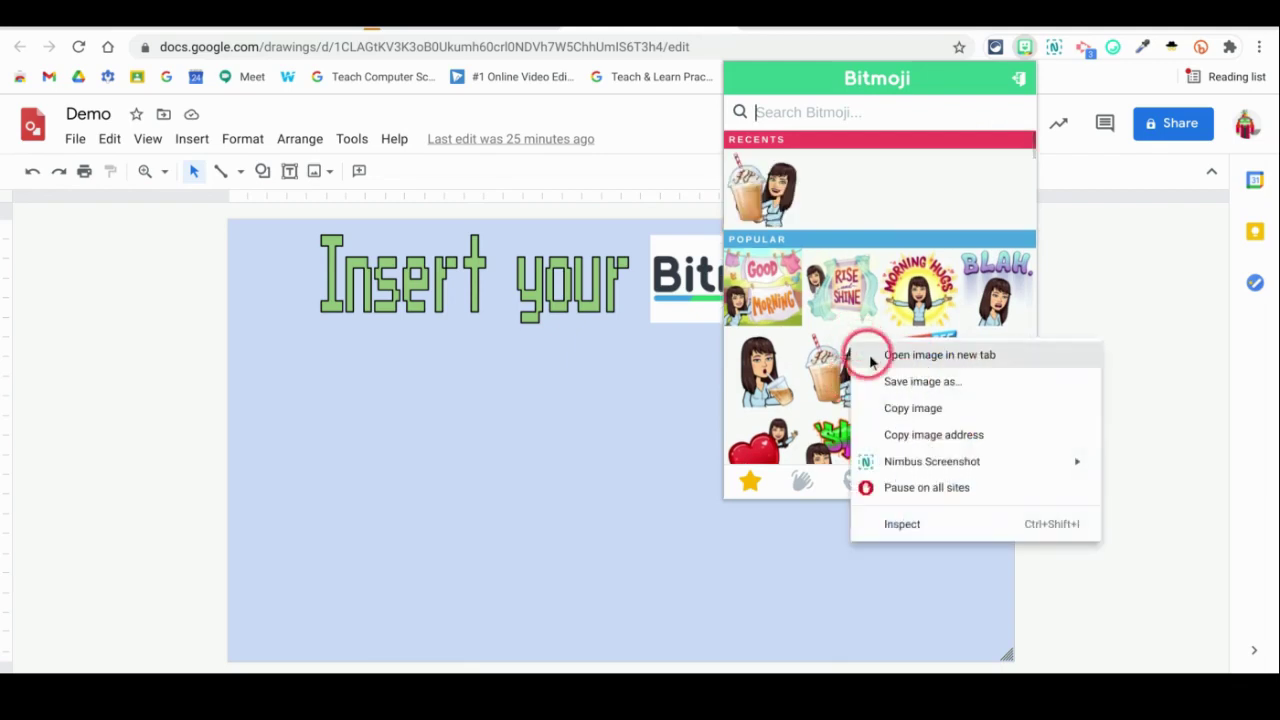
{"action": "left_click", "coordinate": [892, 406]}
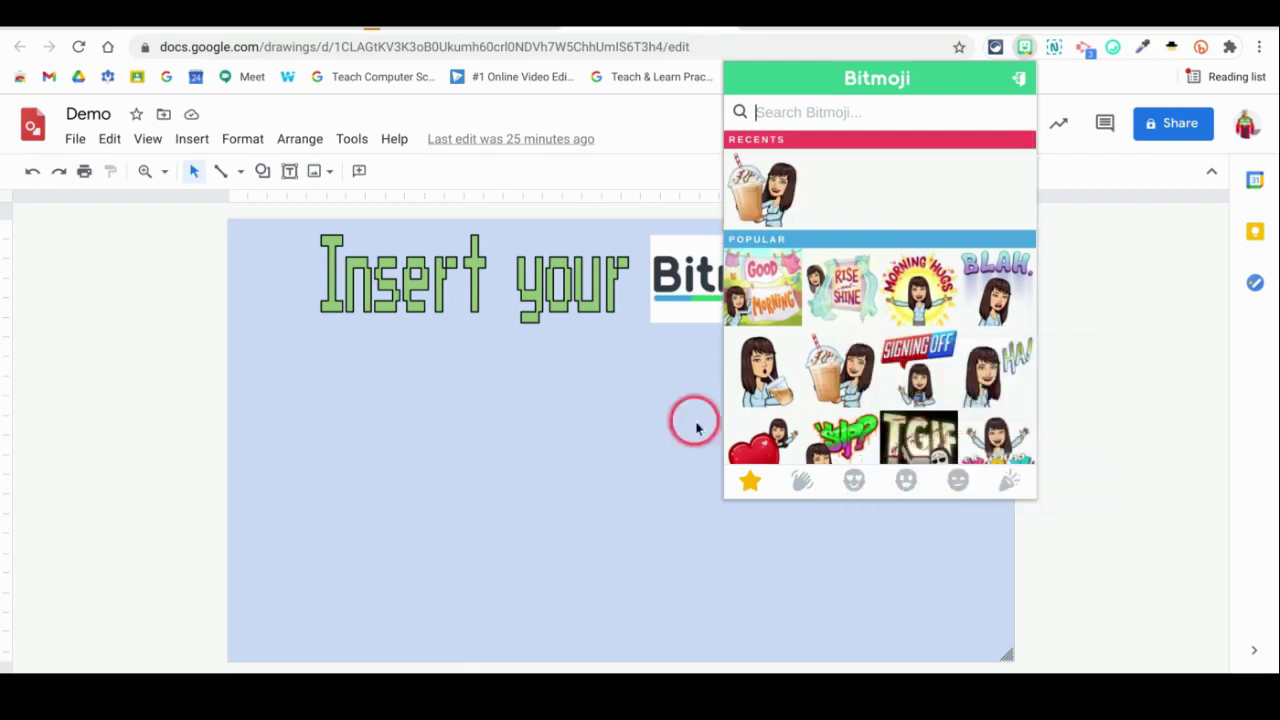
{"action": "left_click", "coordinate": [483, 426]}
{"action": "key", "text": "ctrl+v"}
{"action": "left_click_drag", "start_coordinate": [262, 357], "coordinate": [669, 533]}
{"action": "left_click", "coordinate": [811, 451]}
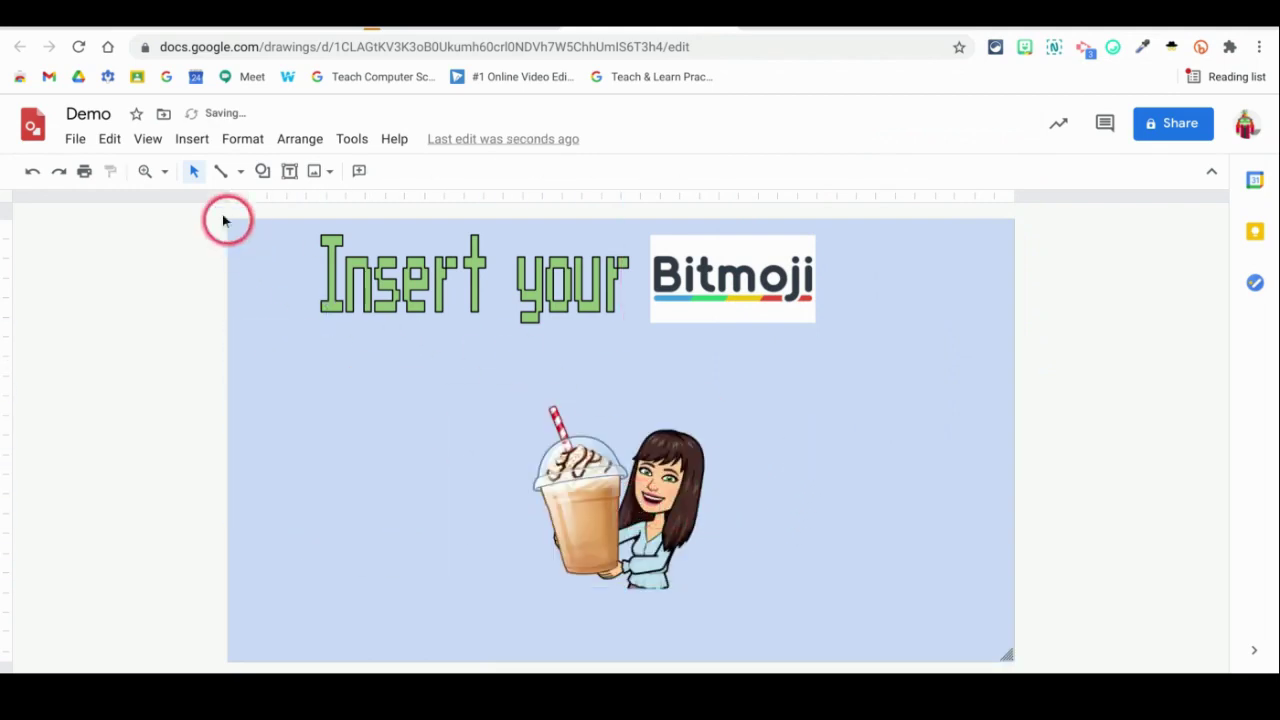
Download the Demo drawing as a PNG image
{"action": "left_click", "coordinate": [76, 140]}
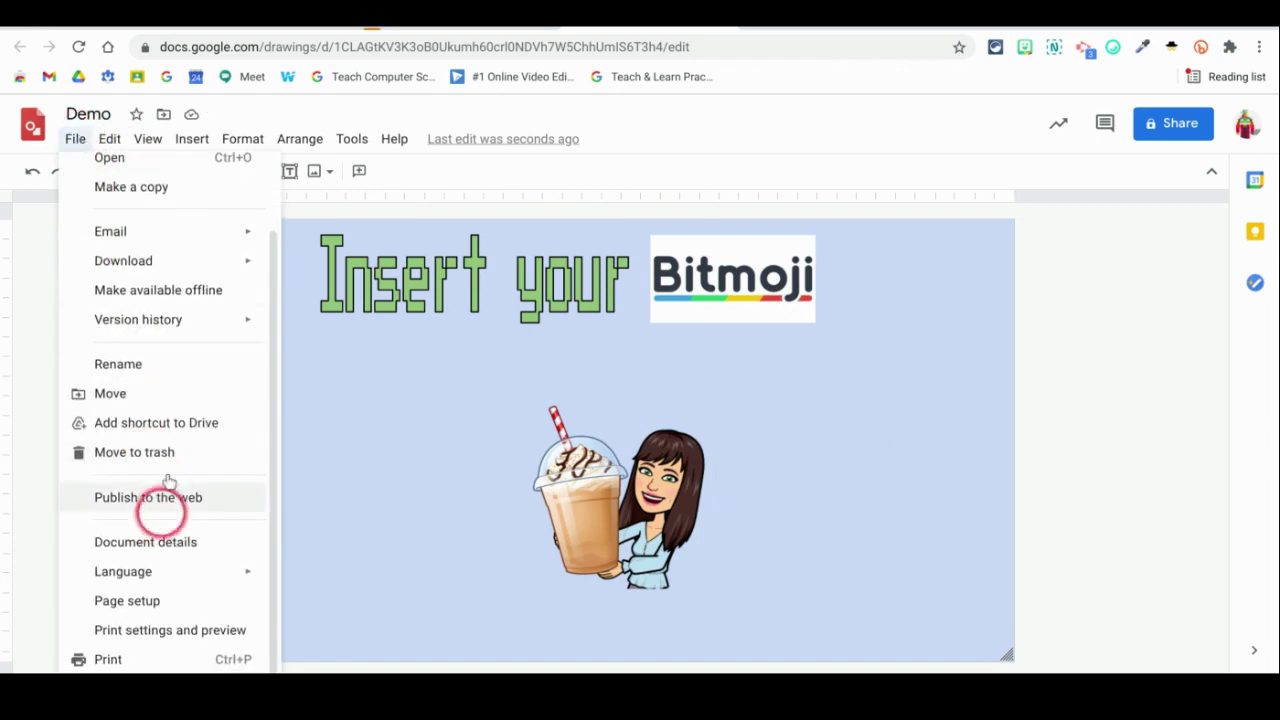
{"action": "mouse_move", "coordinate": [166, 261]}
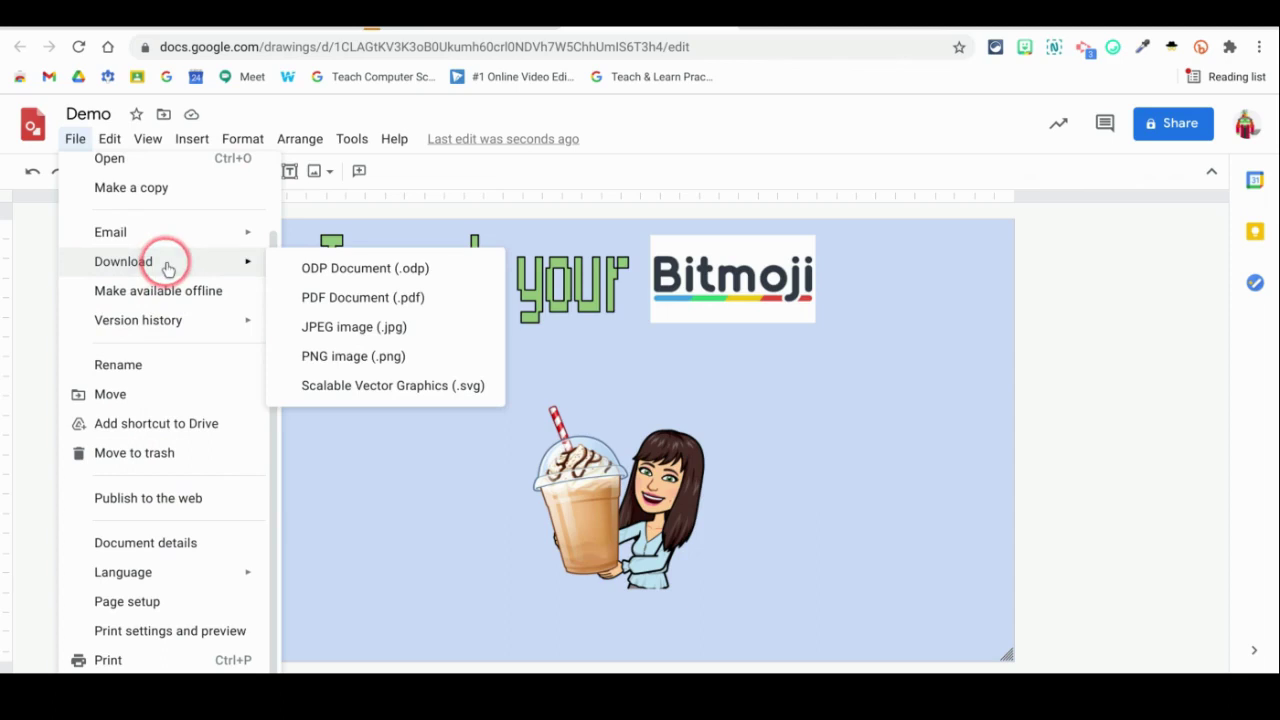
{"action": "left_click", "coordinate": [316, 358]}
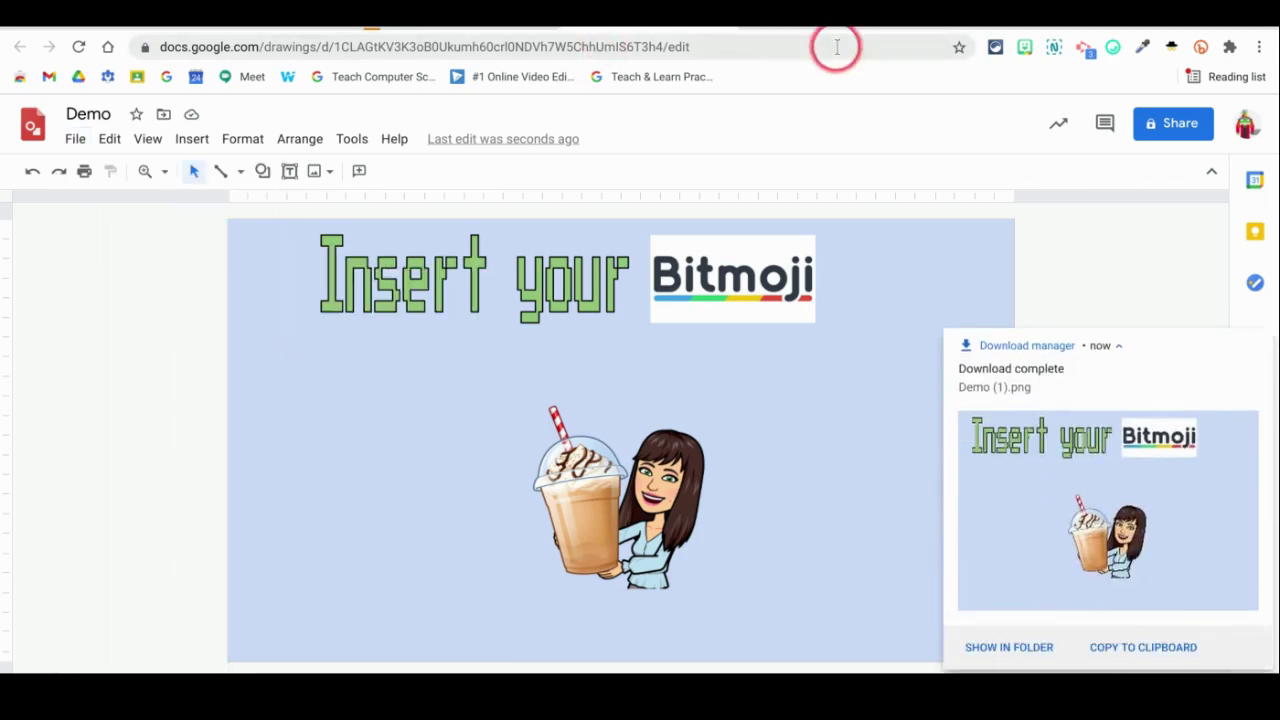
Switch back to the Demo2 jam in Jamboard and upload Demo (1).png as the sixth frame's background
{"action": "left_click", "coordinate": [828, 16]}
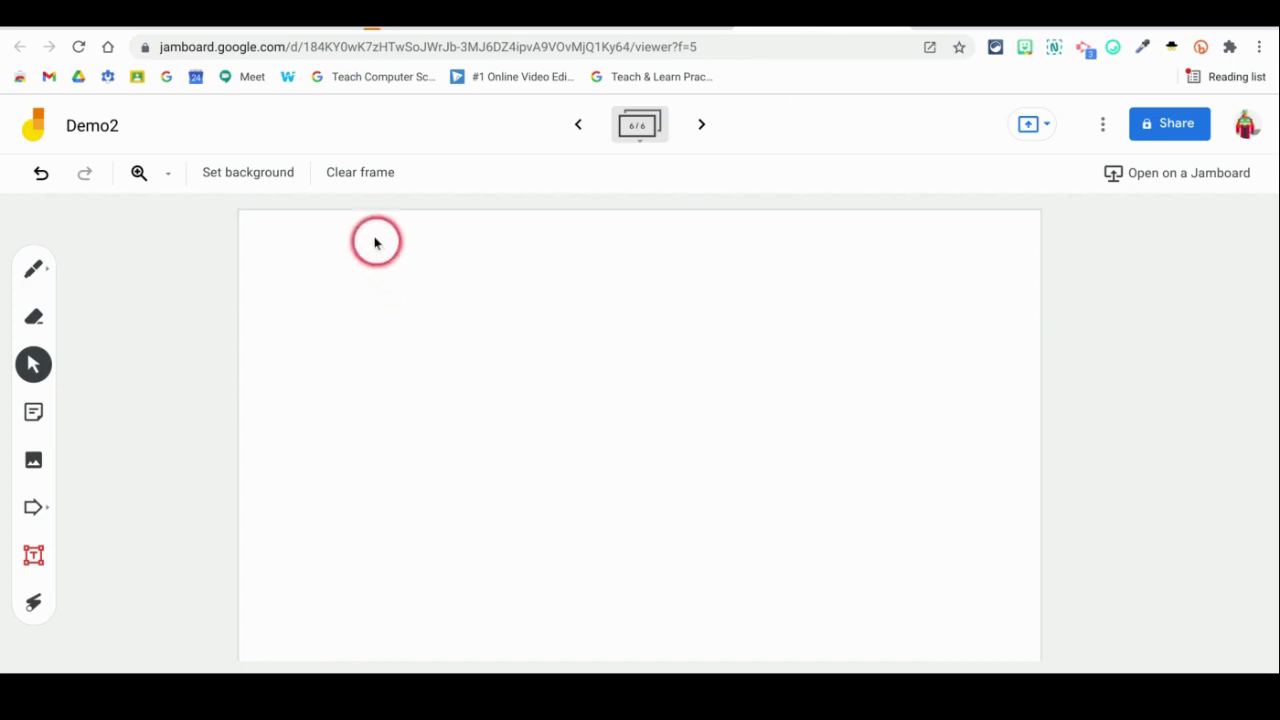
{"action": "left_click", "coordinate": [268, 178]}
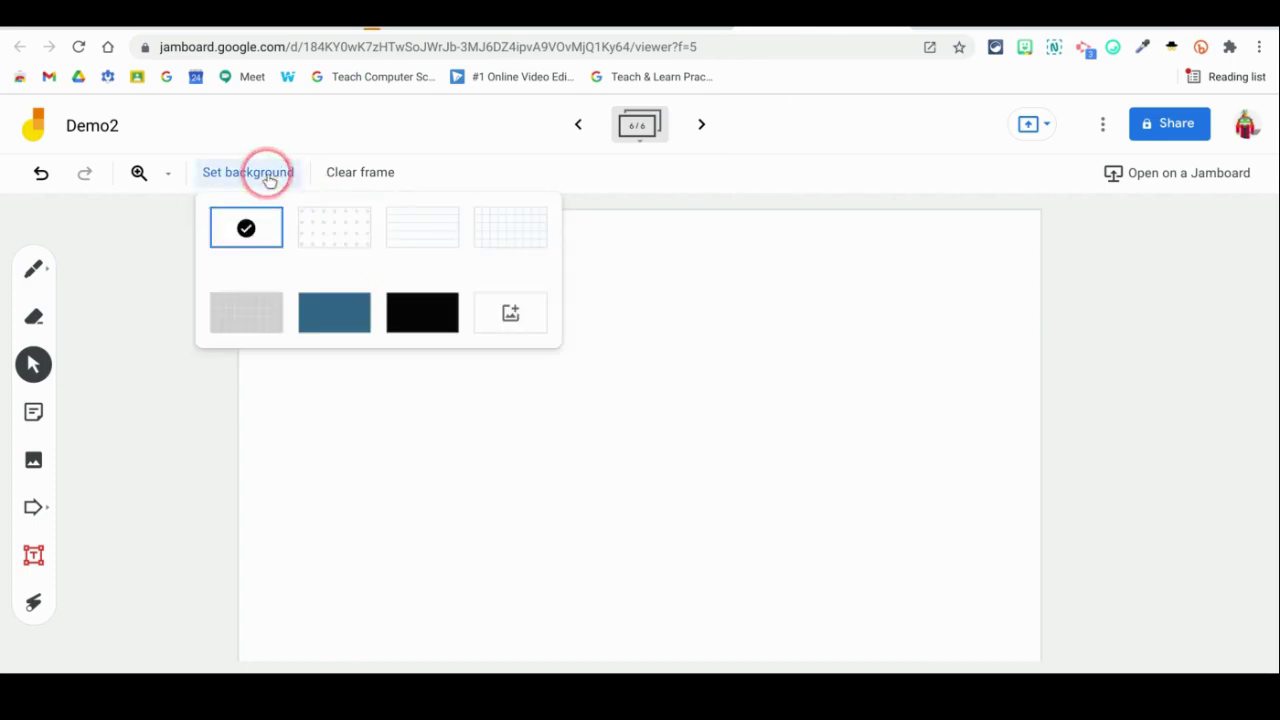
{"action": "left_click", "coordinate": [512, 314]}
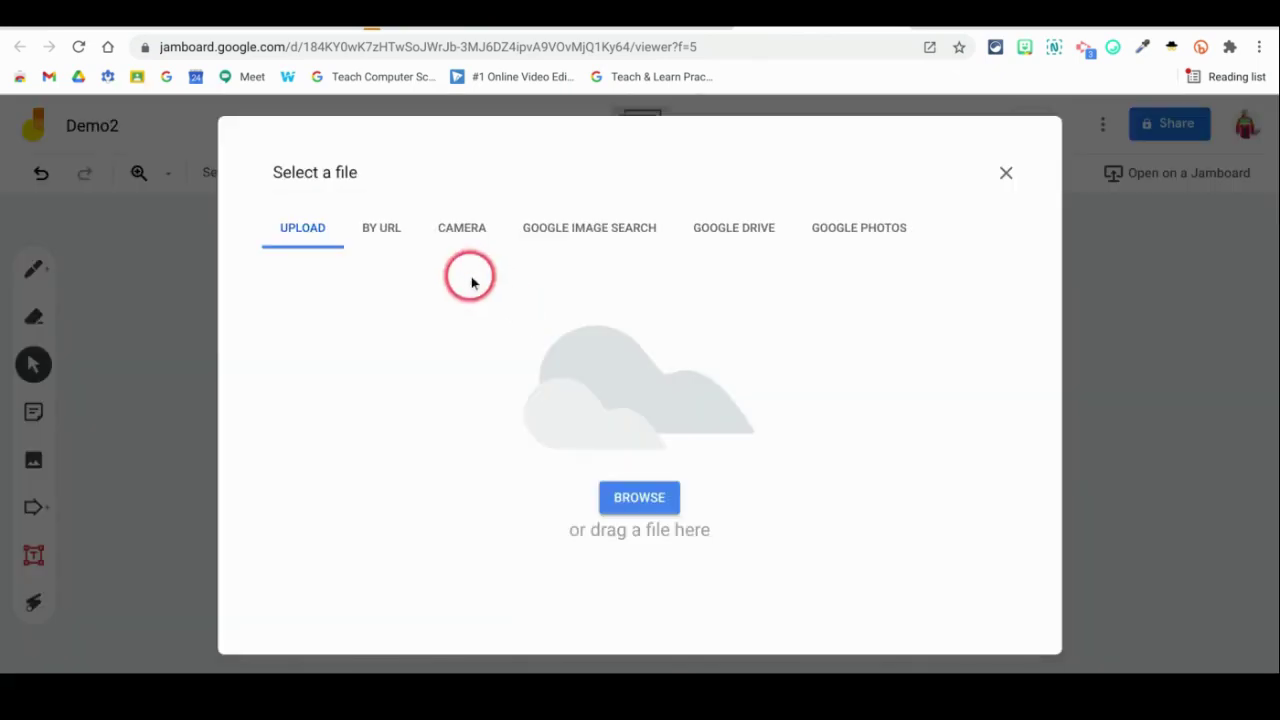
{"action": "left_click", "coordinate": [632, 515]}
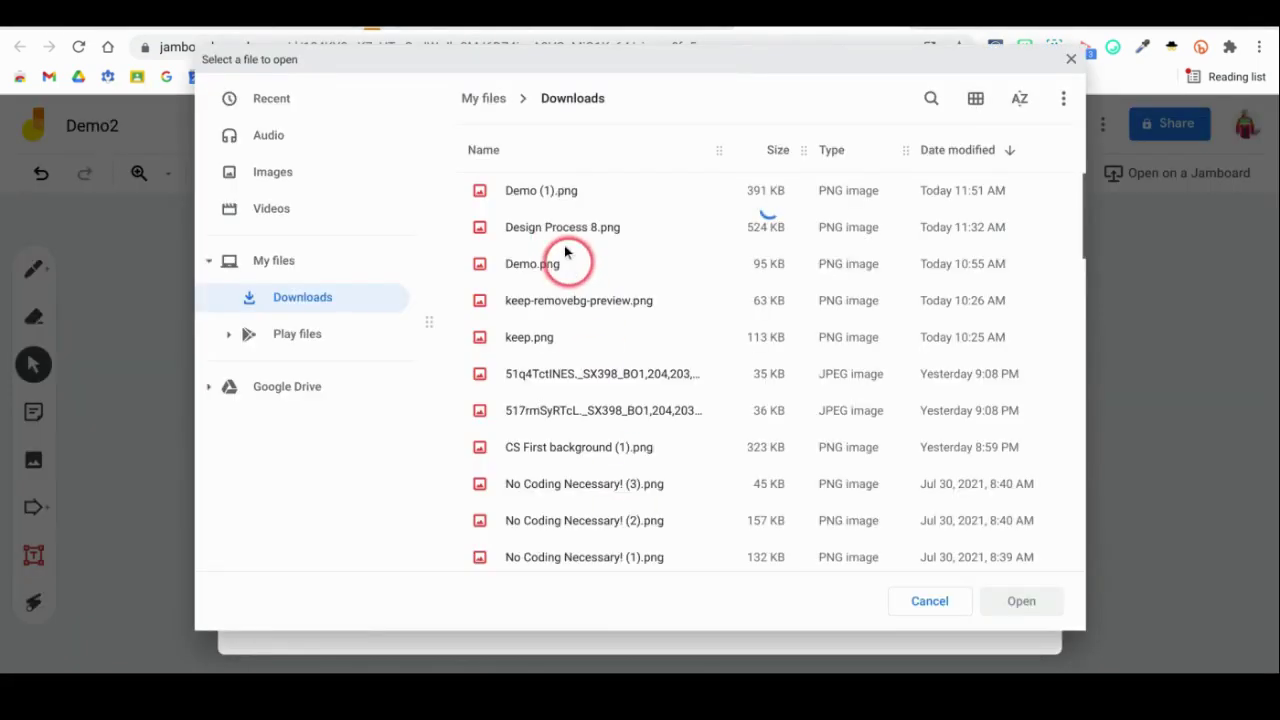
{"action": "double_click", "coordinate": [546, 200]}
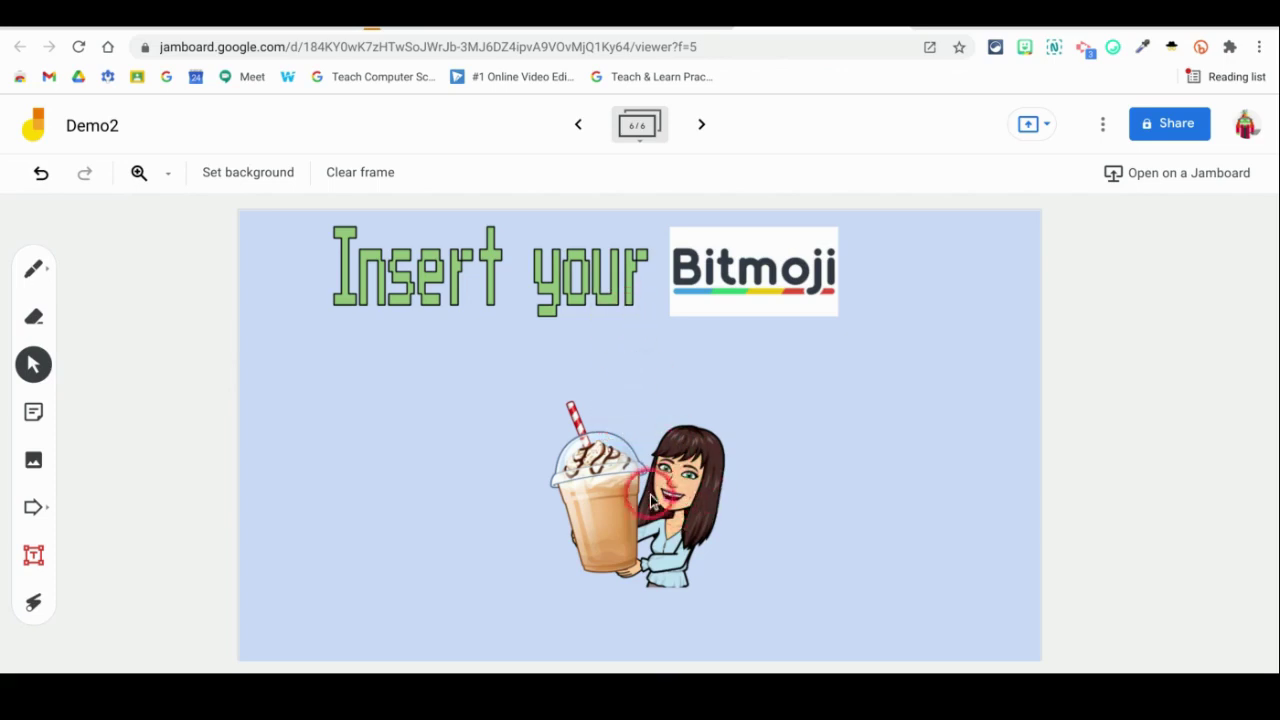
Try pasting the Morning Hugs Bitmoji onto the sixth frame to the right of the coffee Bitmoji, and delete it
{"action": "left_click", "coordinate": [1024, 47]}
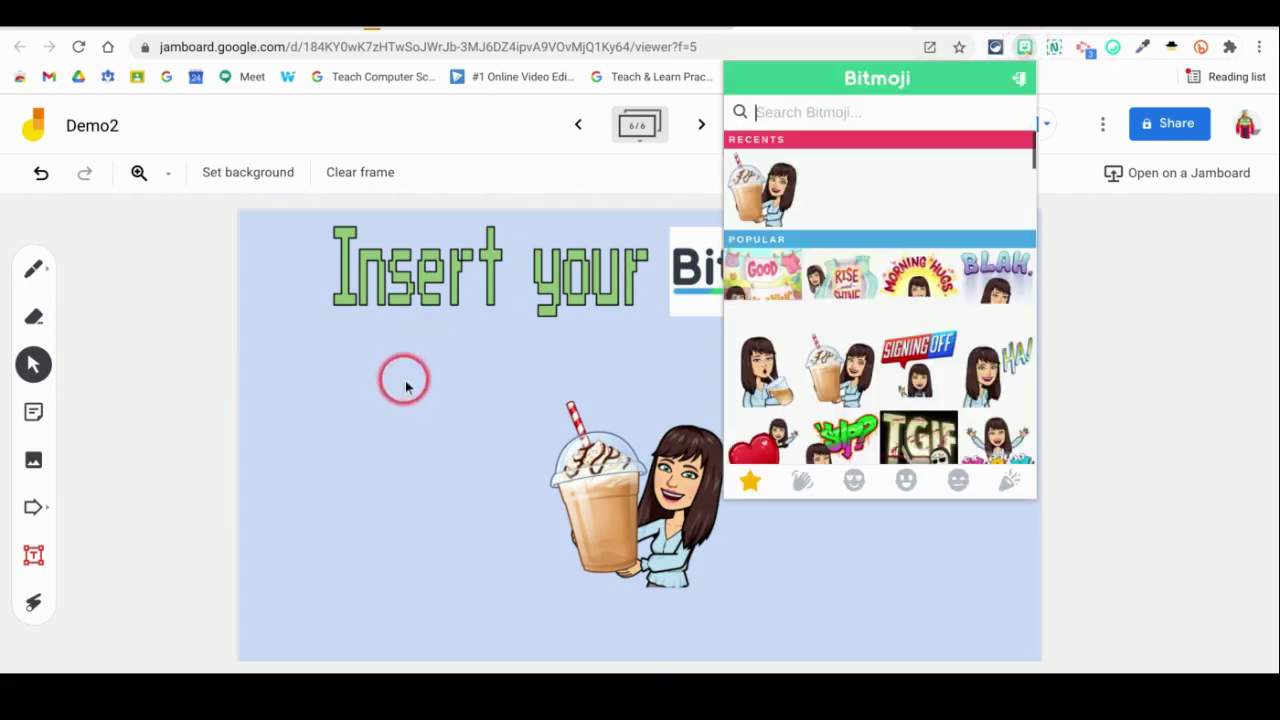
{"action": "left_click", "coordinate": [924, 292]}
{"action": "right_click", "coordinate": [926, 258]}
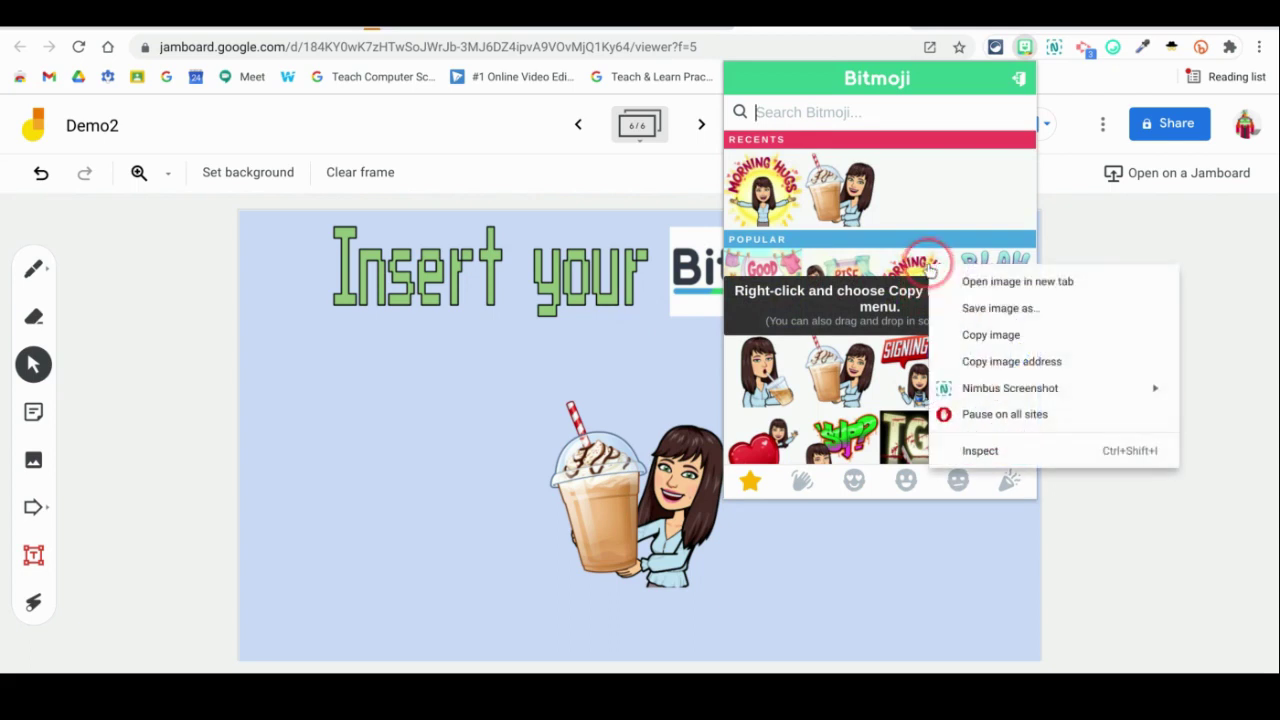
{"action": "left_click", "coordinate": [985, 333]}
{"action": "left_click", "coordinate": [451, 403]}
{"action": "key", "text": "ctrl+v"}
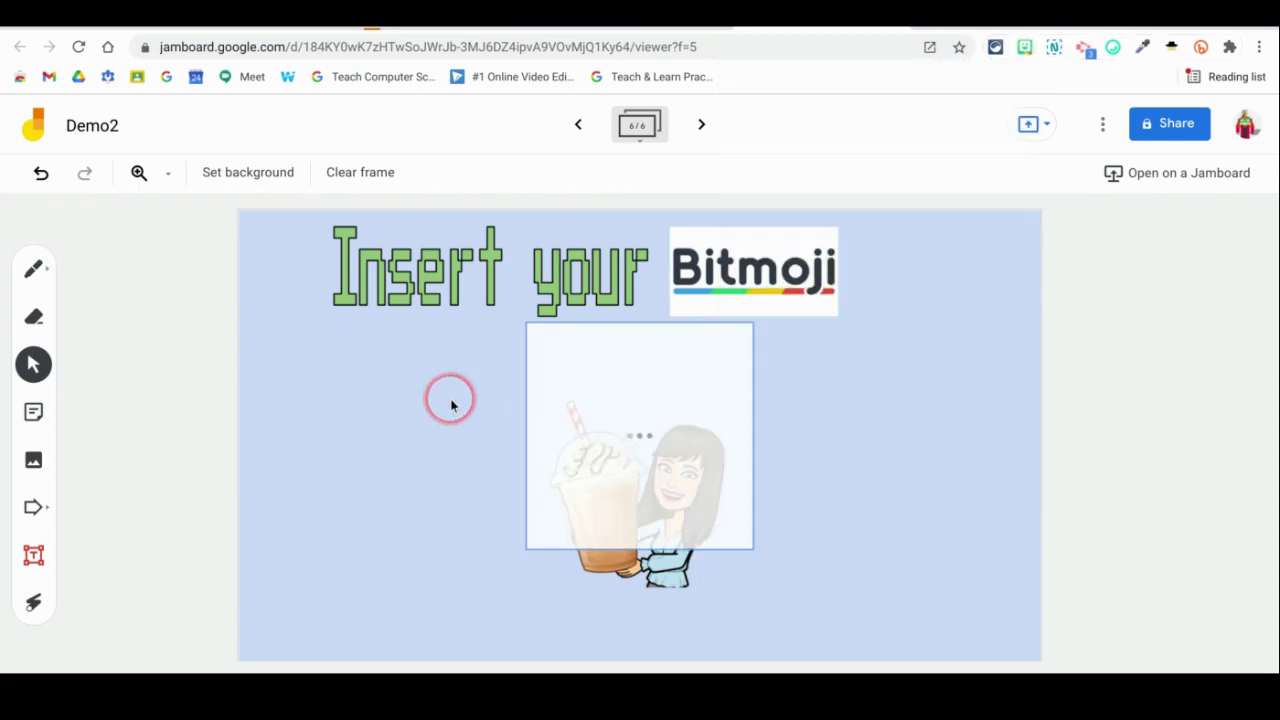
{"action": "left_click_drag", "start_coordinate": [652, 463], "coordinate": [627, 520]}
{"action": "left_click_drag", "start_coordinate": [724, 514], "coordinate": [985, 417]}
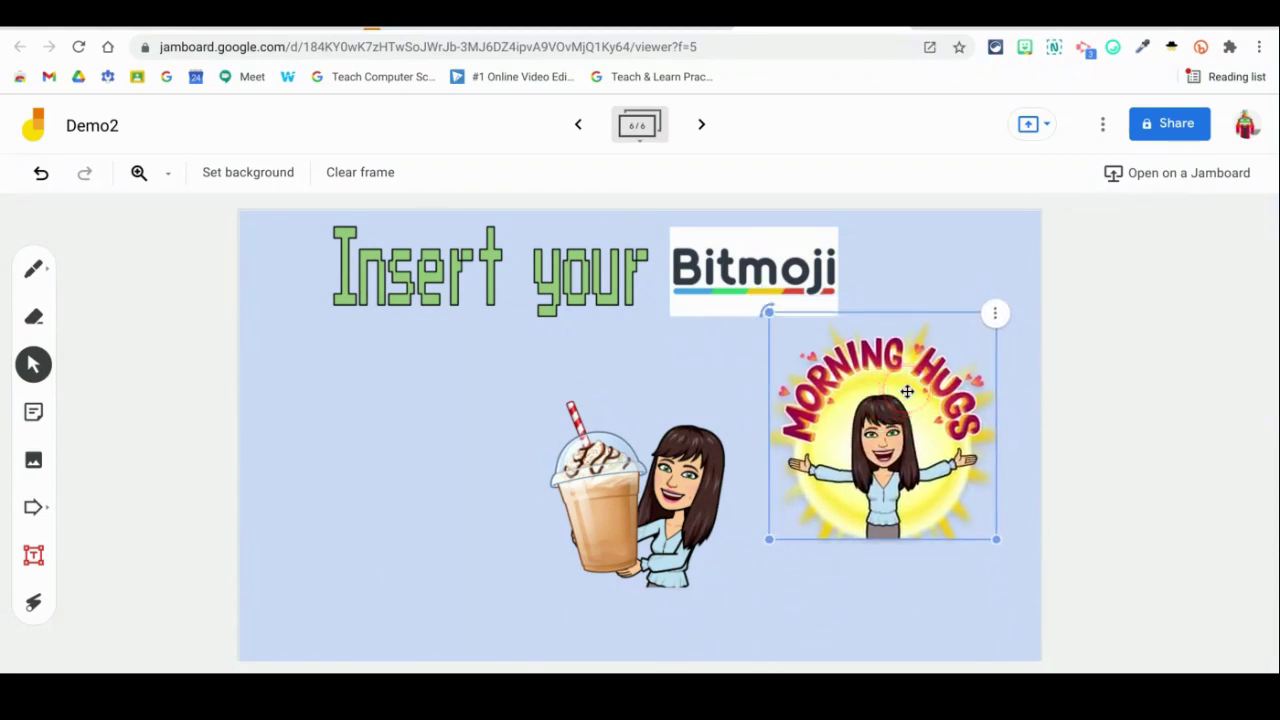
{"action": "key", "text": "Delete"}
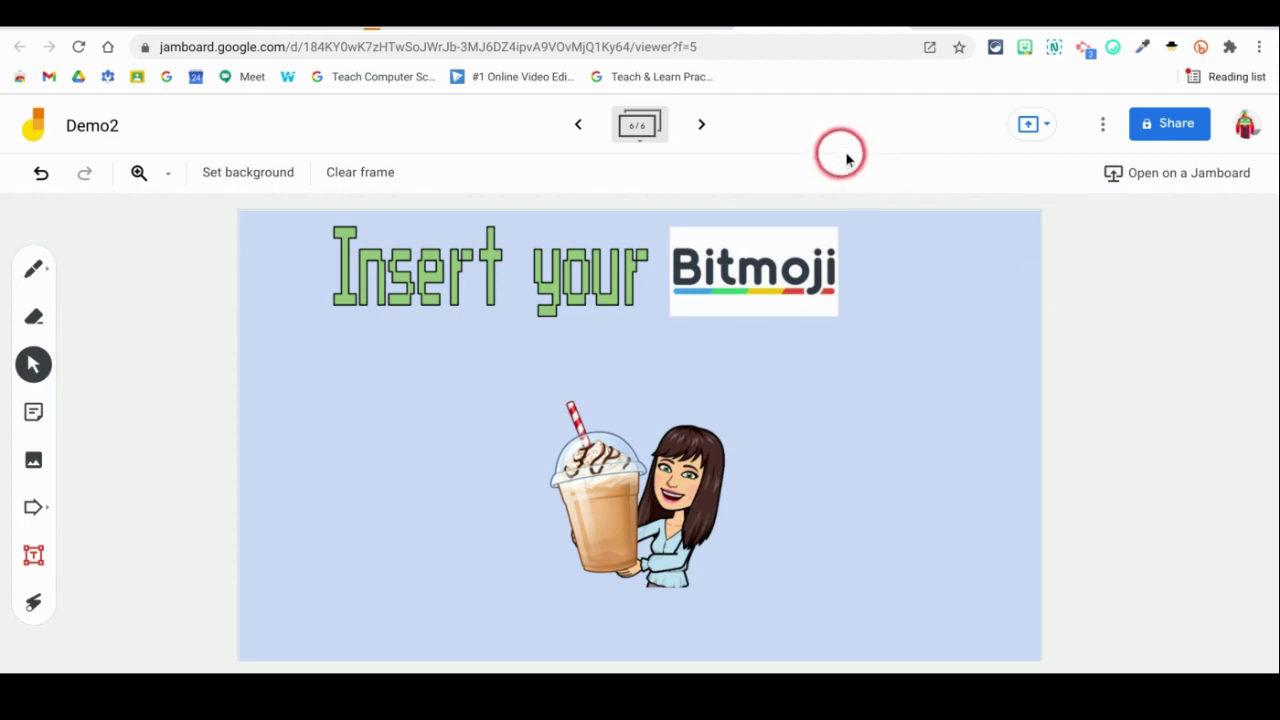
Save the sixth frame of the Demo2 jam as an image and dismiss the download notification
{"action": "left_click", "coordinate": [1102, 124]}
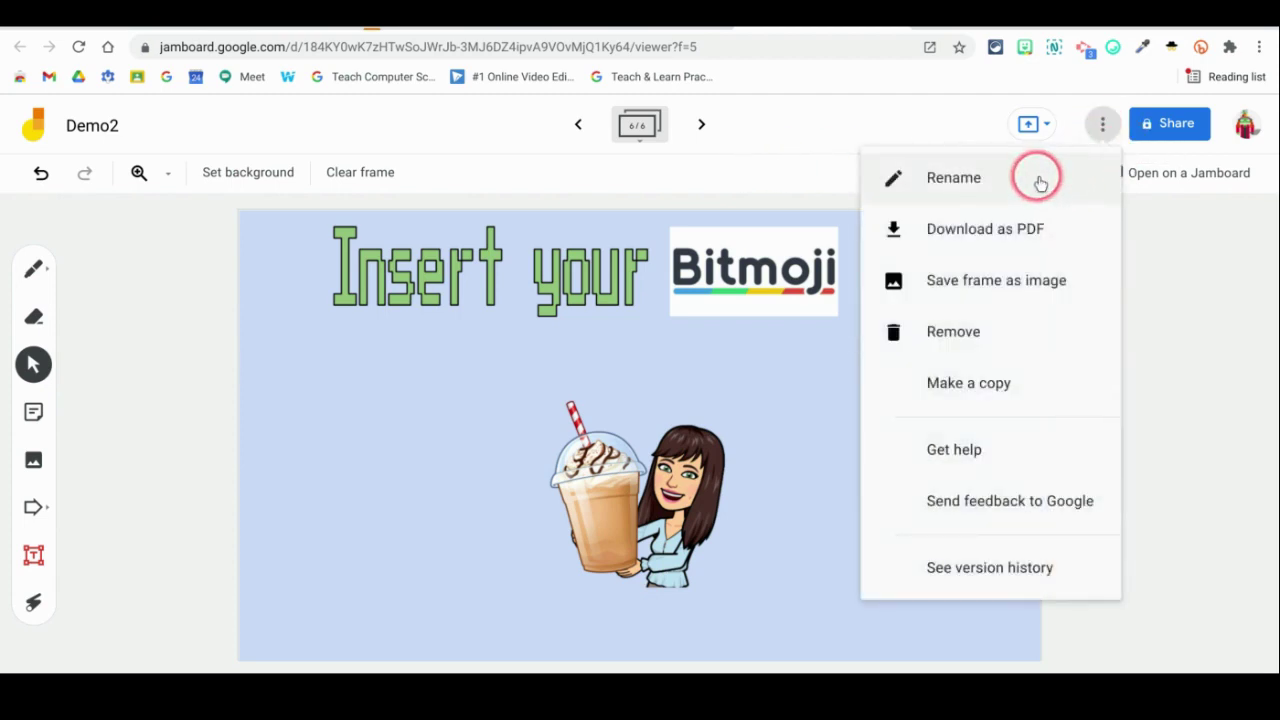
{"action": "left_click_drag", "start_coordinate": [1037, 229], "coordinate": [1013, 290]}
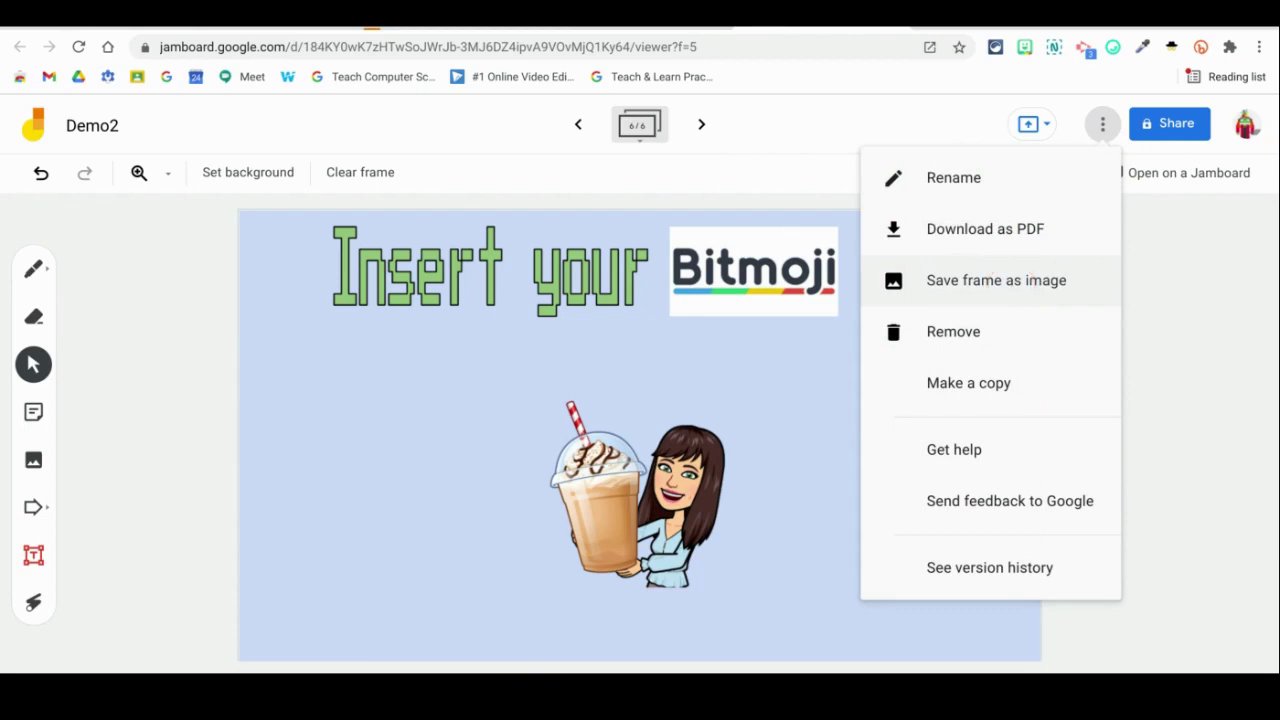
{"action": "left_click", "coordinate": [1011, 289]}
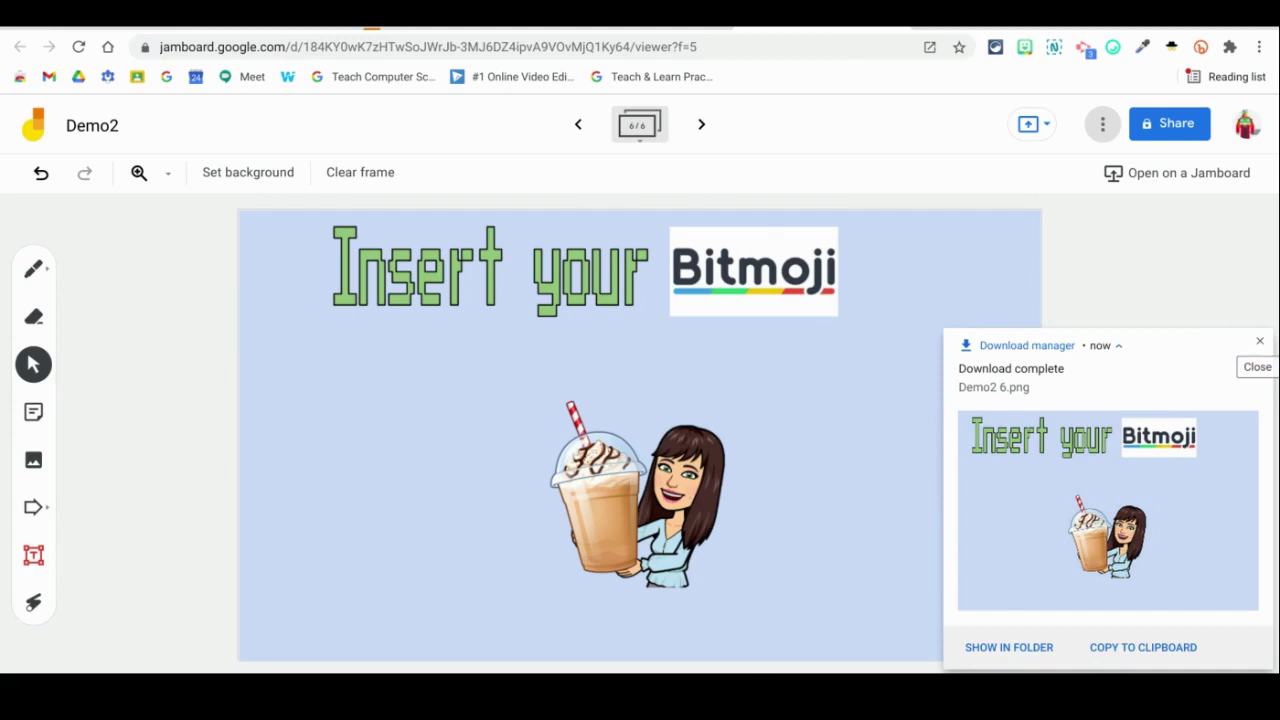
{"action": "left_click", "coordinate": [1260, 344]}
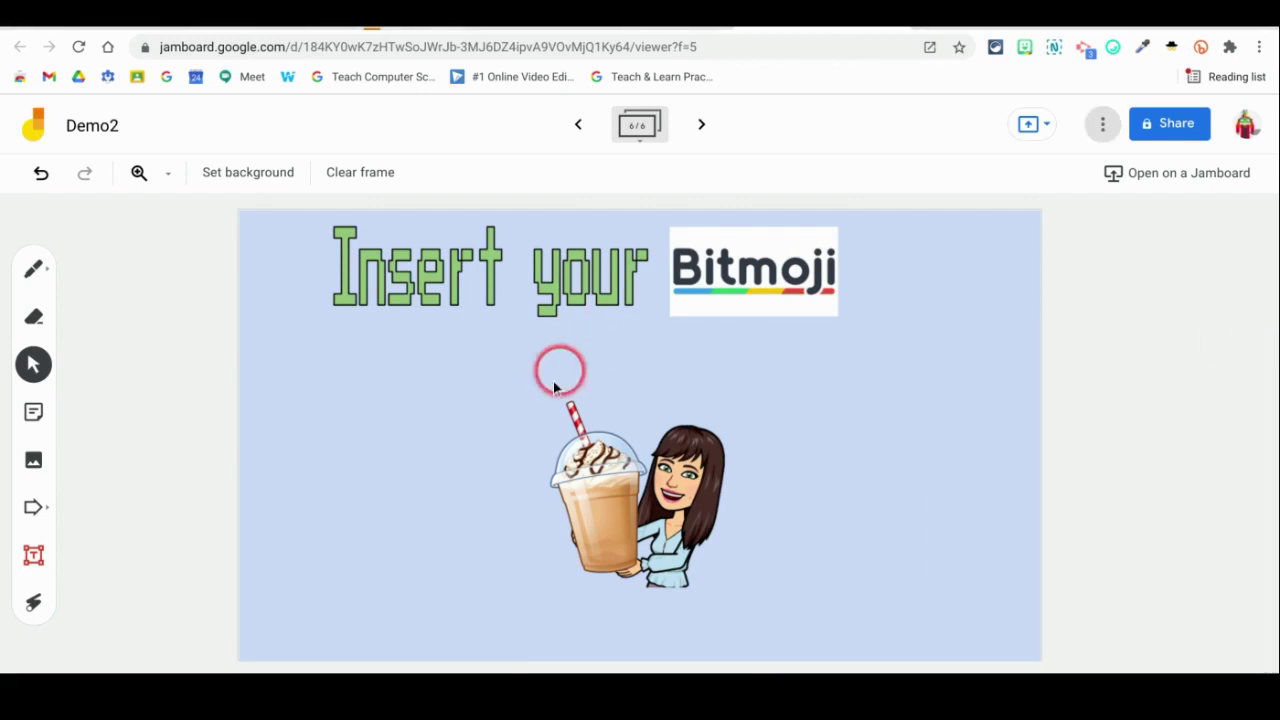
Examine the jam's version history, preview the August 13, 10:55 AM version, and return to the current jam without restoring it
{"action": "left_click", "coordinate": [1102, 124]}
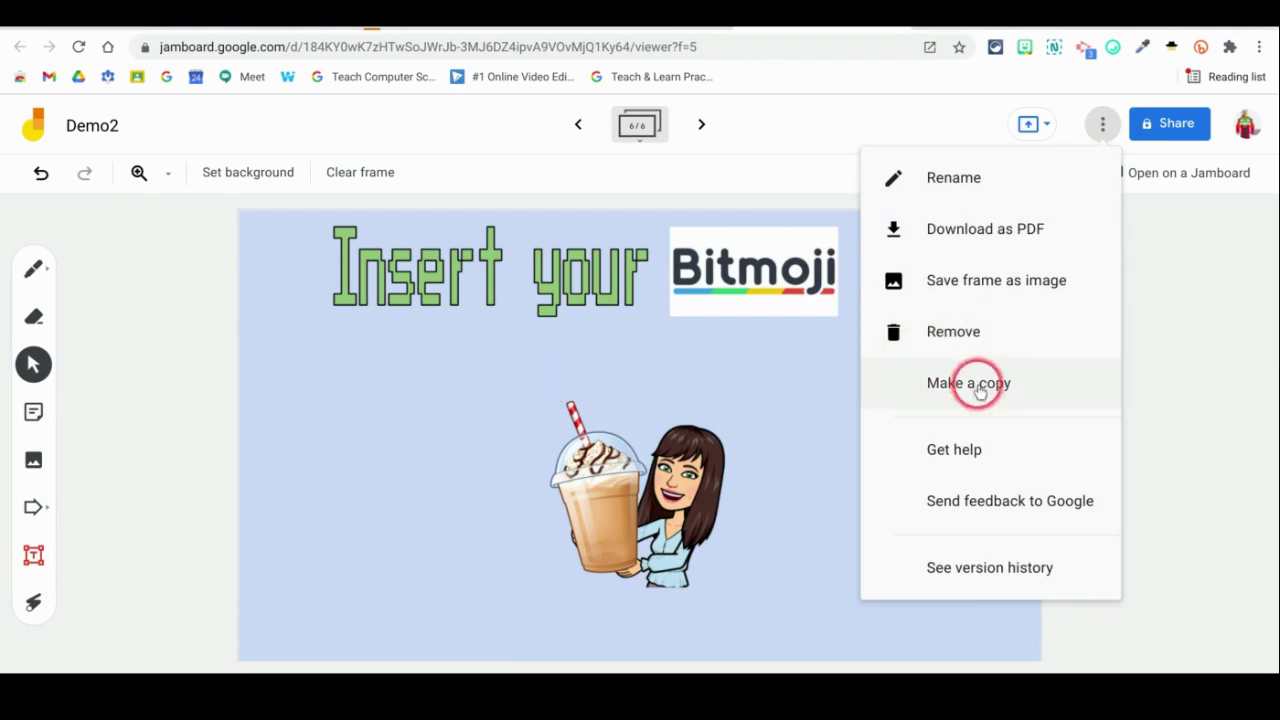
{"action": "left_click", "coordinate": [977, 578]}
{"action": "left_click", "coordinate": [243, 243]}
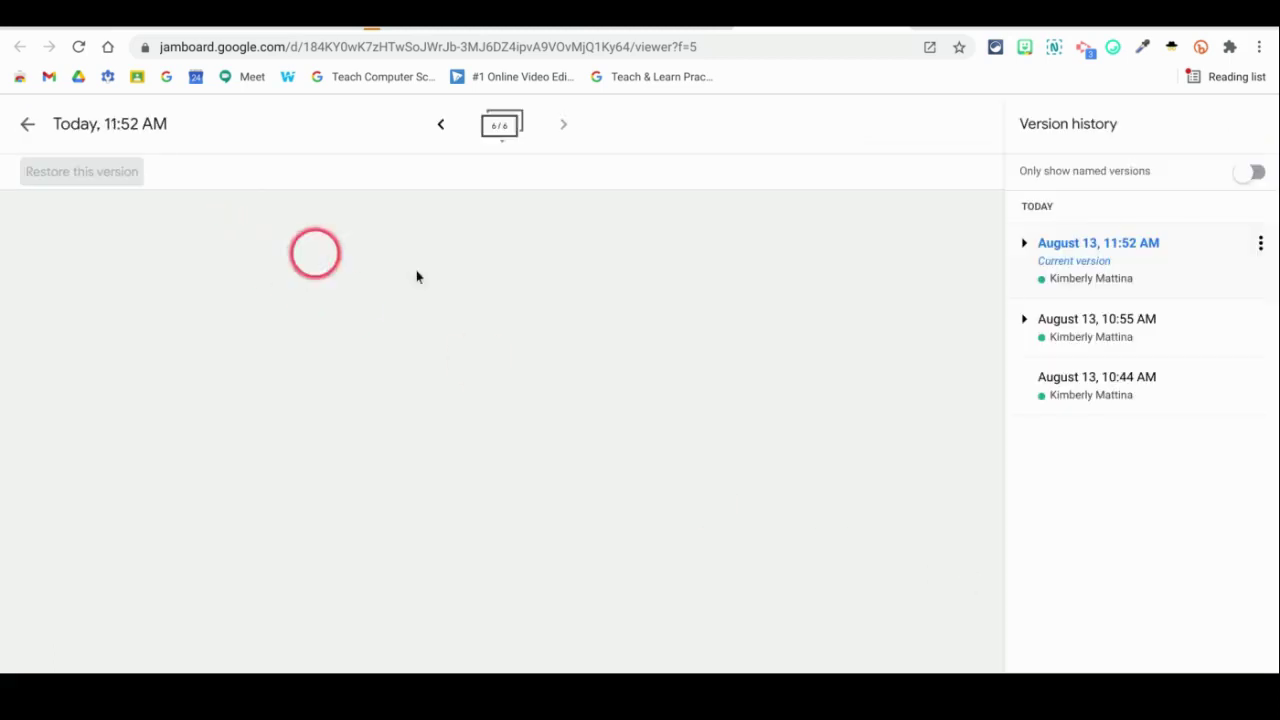
{"action": "left_click", "coordinate": [1143, 320]}
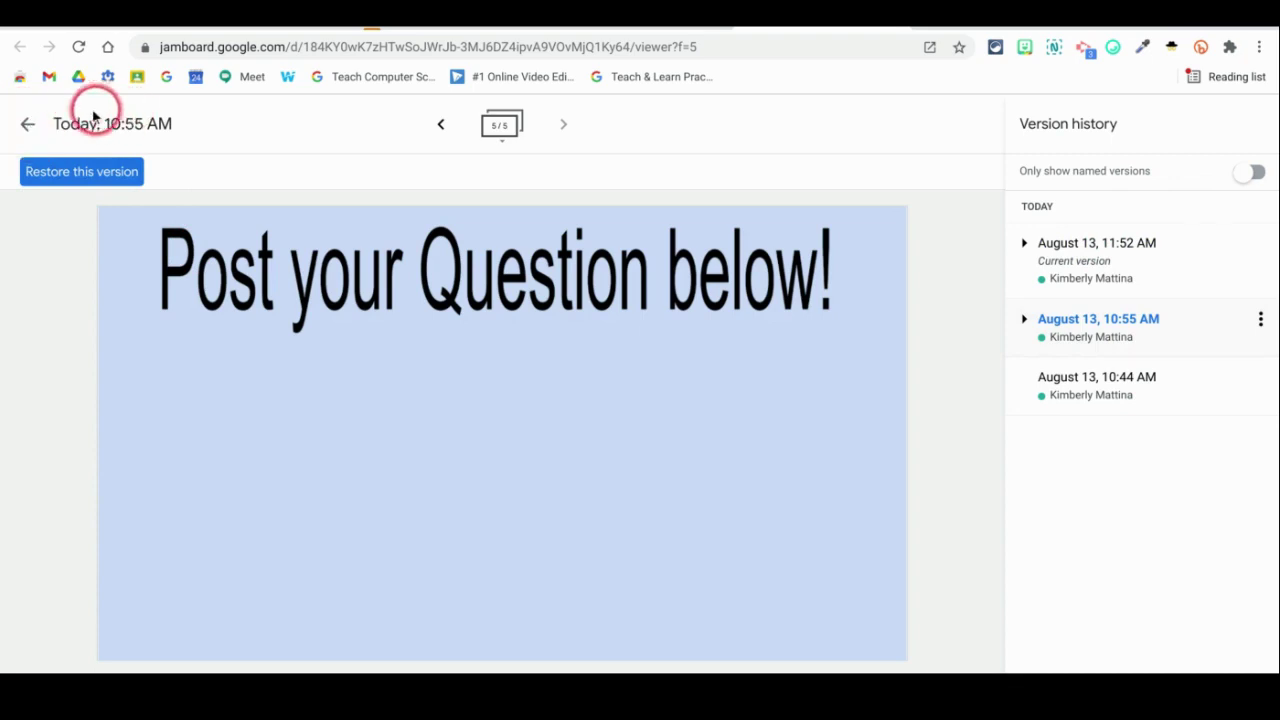
{"action": "left_click", "coordinate": [28, 121]}
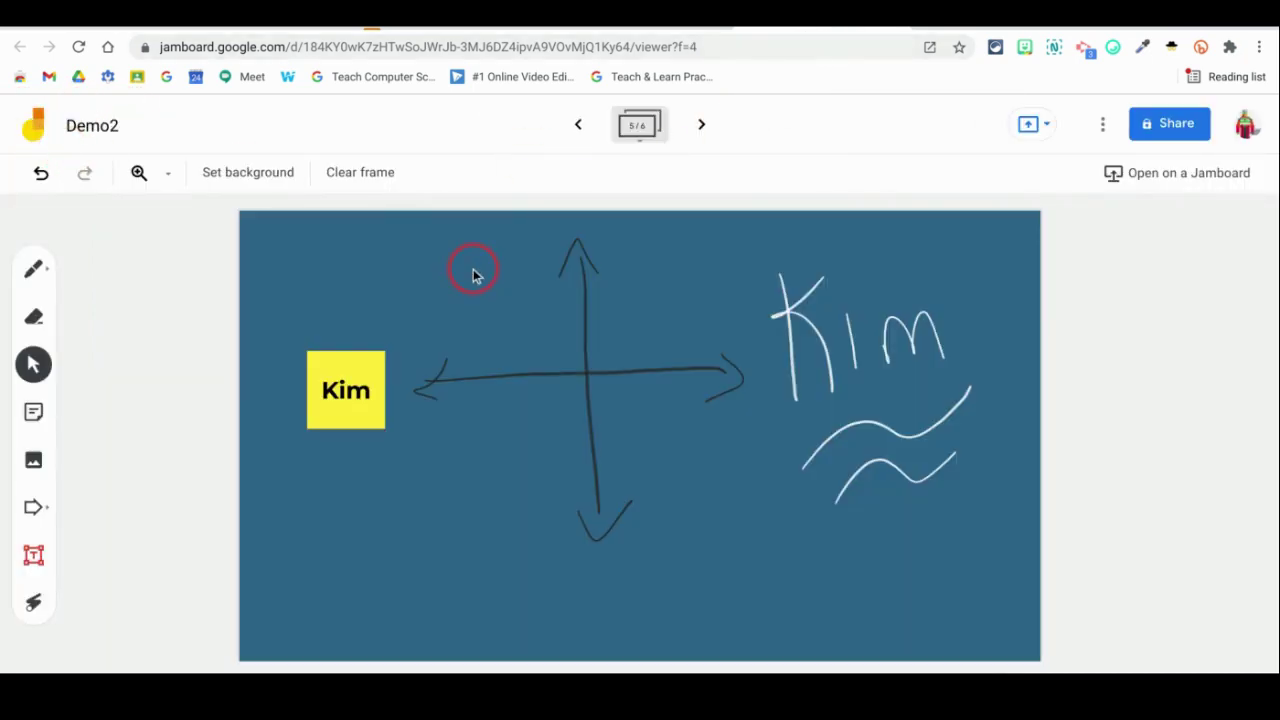
Add a blank seventh frame at the end of the Demo2 jam
{"action": "left_click", "coordinate": [699, 126]}
{"action": "left_click", "coordinate": [699, 126]}
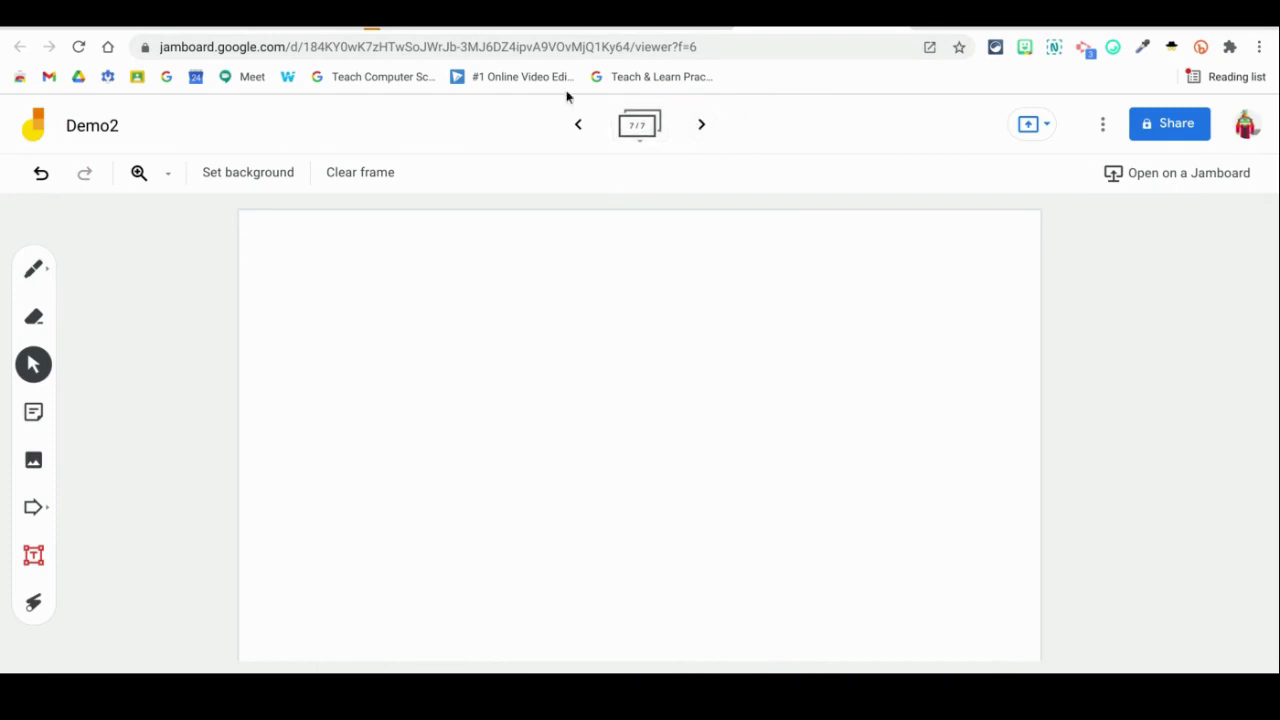
Switch to the Teaching with Google Jamboard jam and show its second frame
{"action": "left_click", "coordinate": [237, 22]}
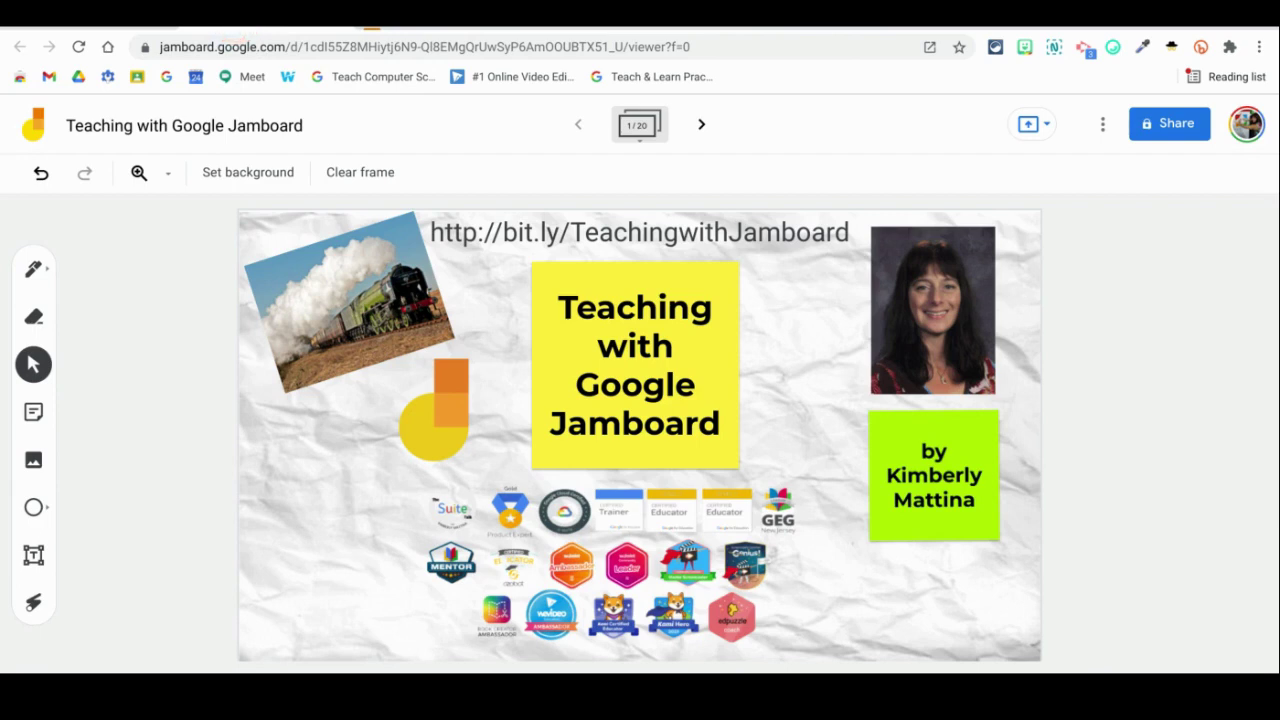
{"action": "left_click", "coordinate": [700, 127]}
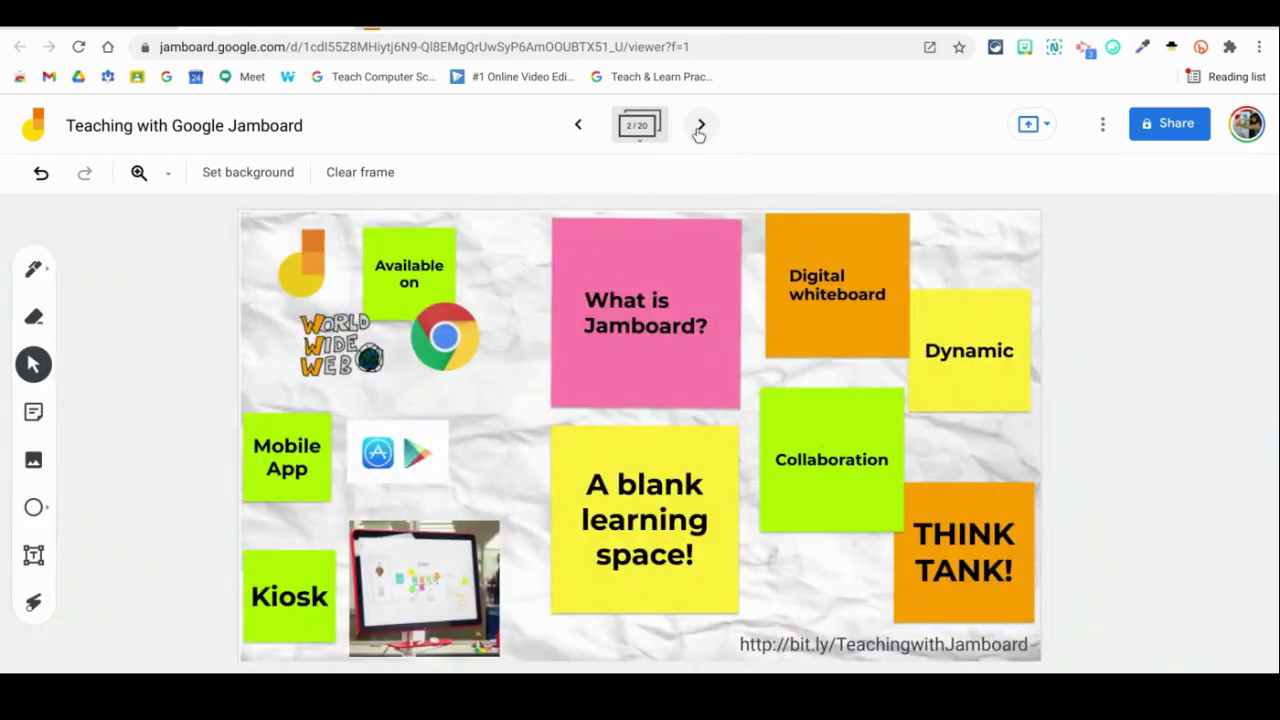